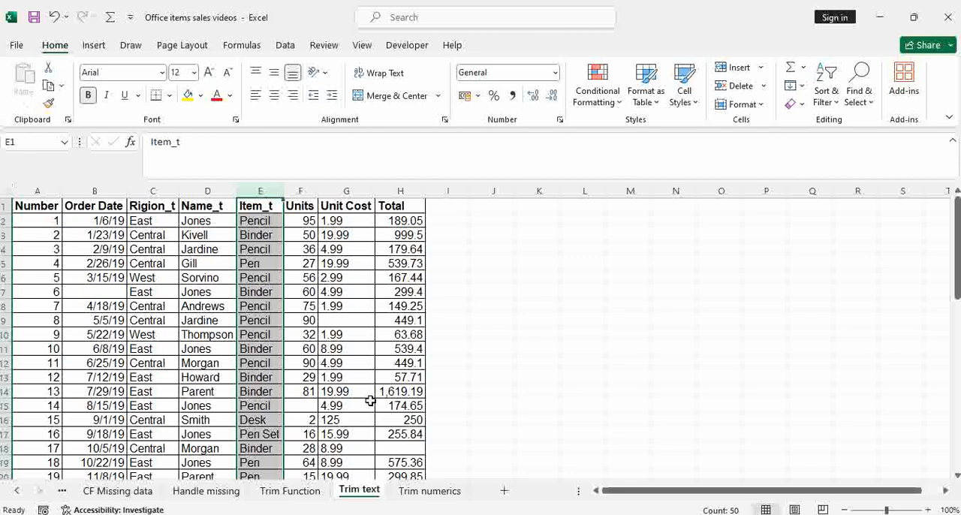
Step: On the Trim numerics sheet, enter =TRIM(B2) in cell C2 and check the formula
click(430, 491)
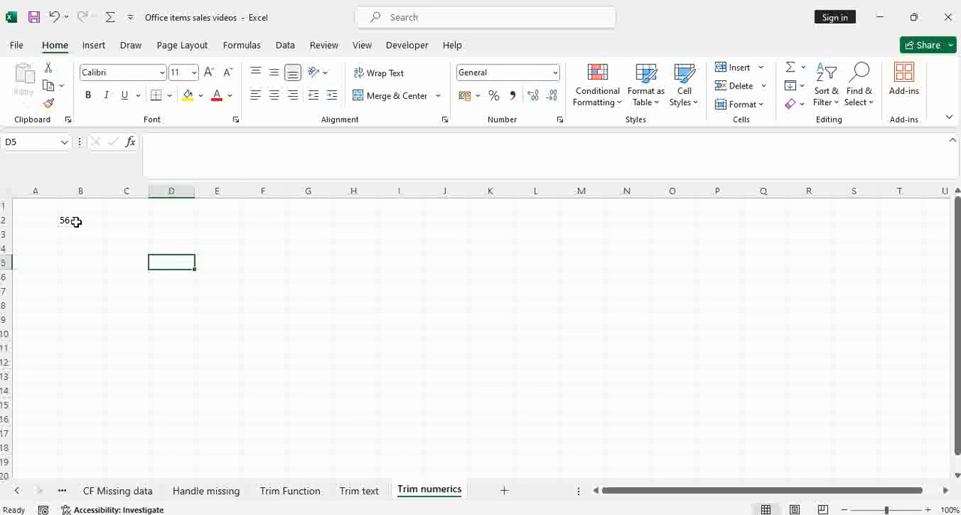
click(114, 220)
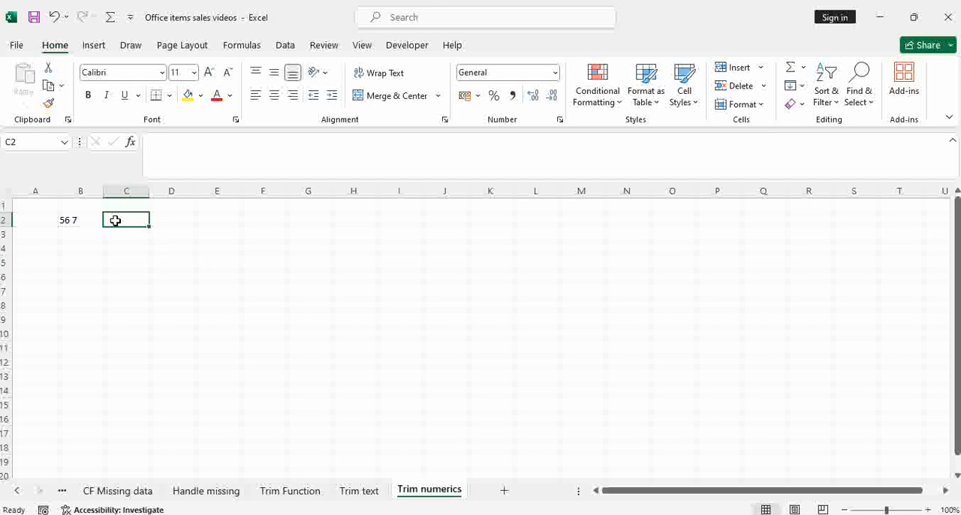
text(=tr)
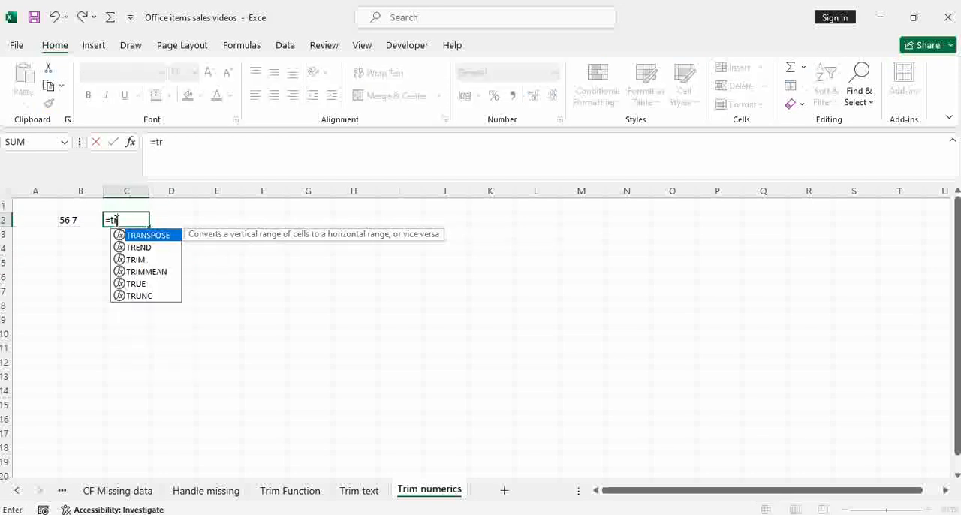
double_click(131, 260)
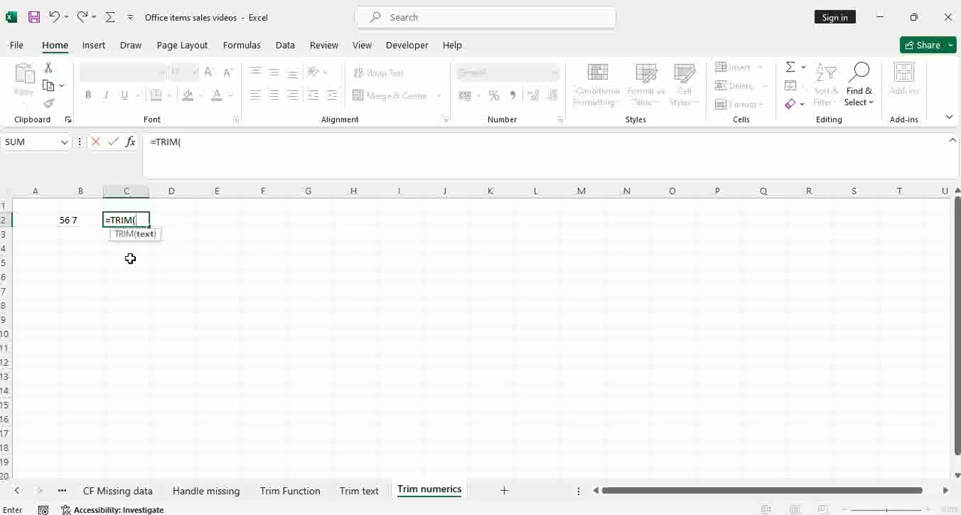
click(83, 222)
key(Return)
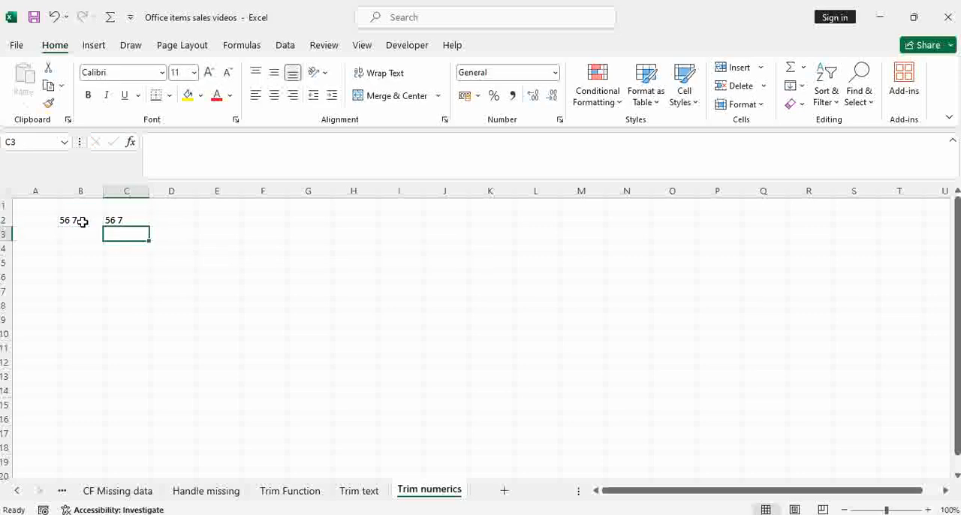
click(118, 219)
double_click(118, 219)
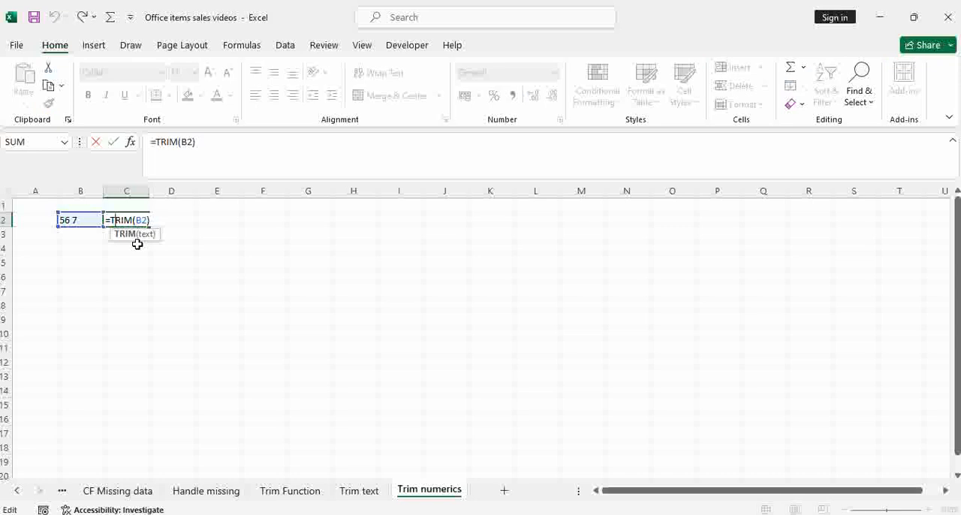
key(Escape)
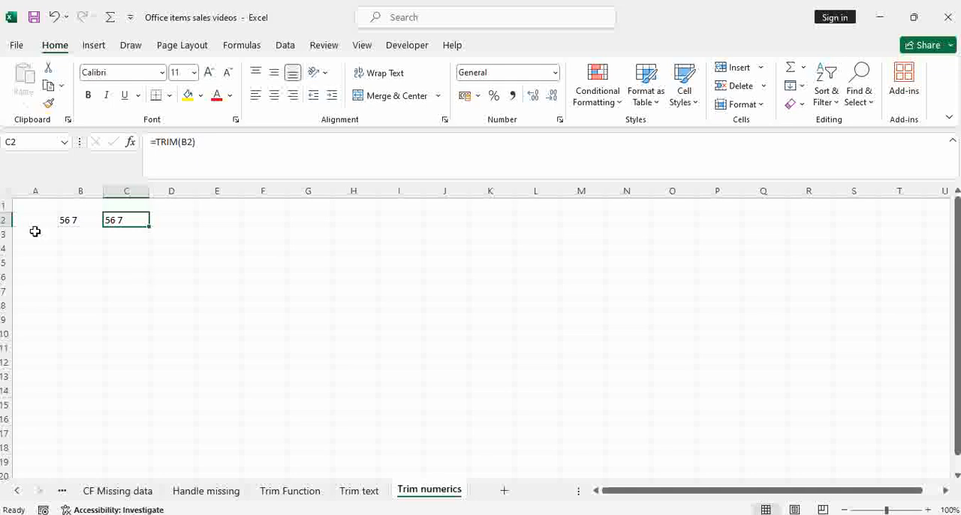
Step: Enter the spaced number "68 9" in cell B3
click(73, 234)
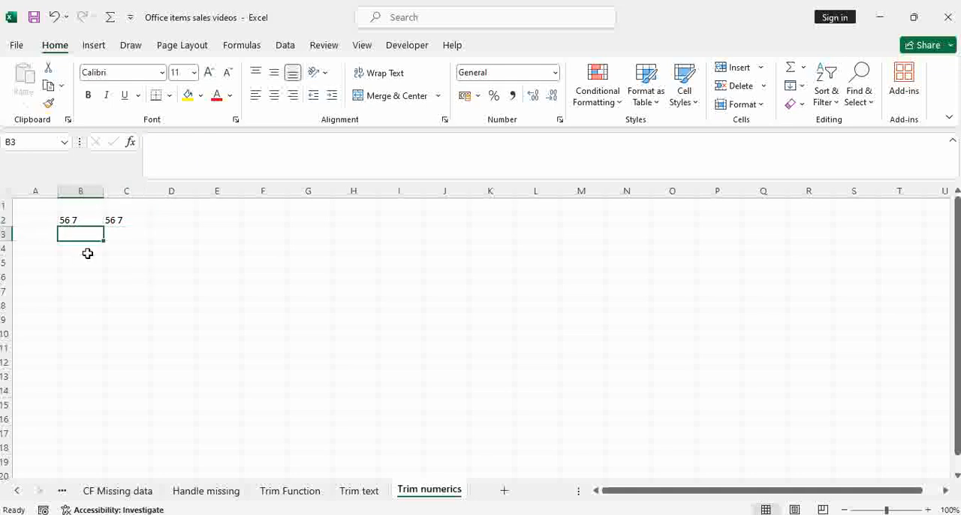
text(6)
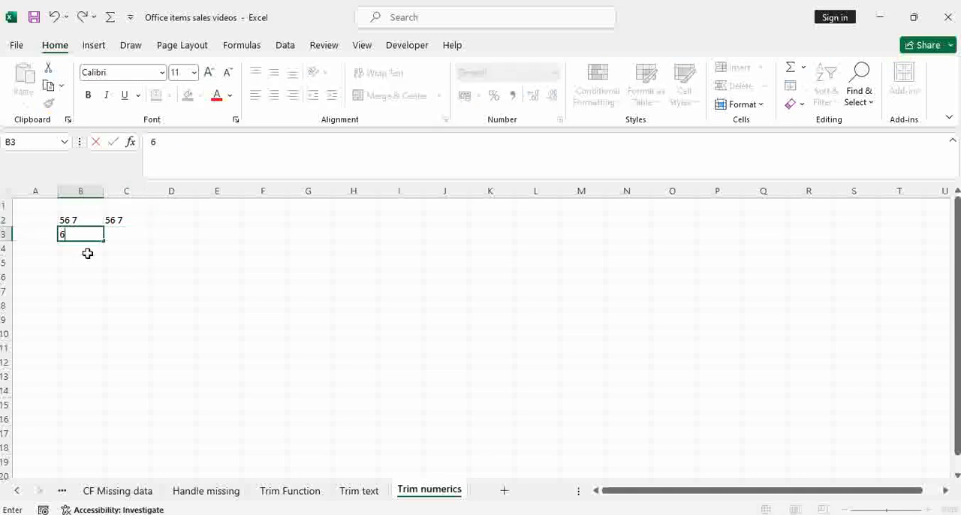
text(8 9)
Step: Enter =SUBSTITUTE(B3," ","") in cell C3 to strip the space from the number in B3
click(120, 237)
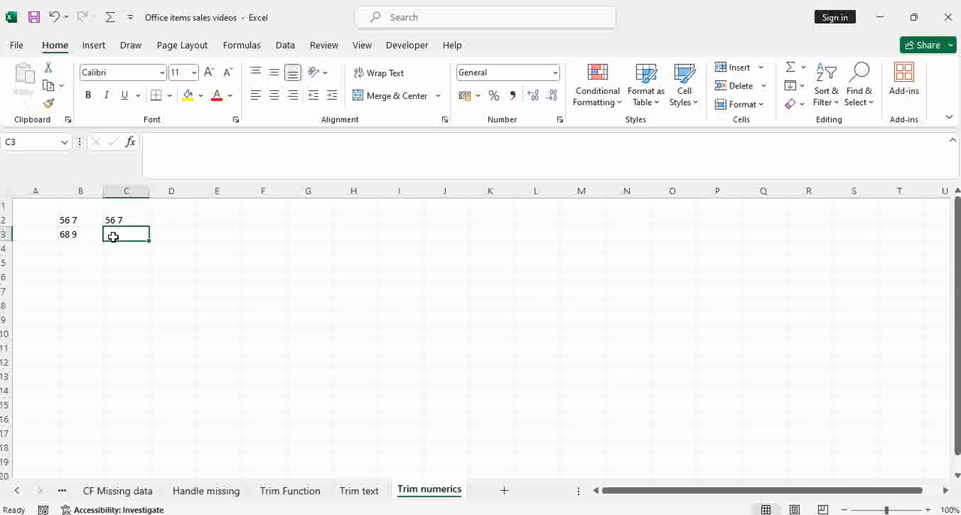
text(=)
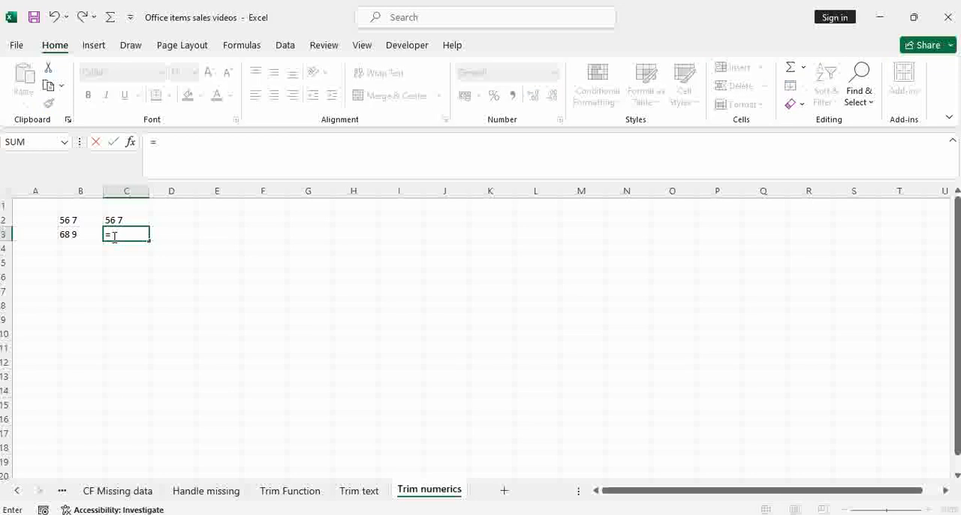
text(sub)
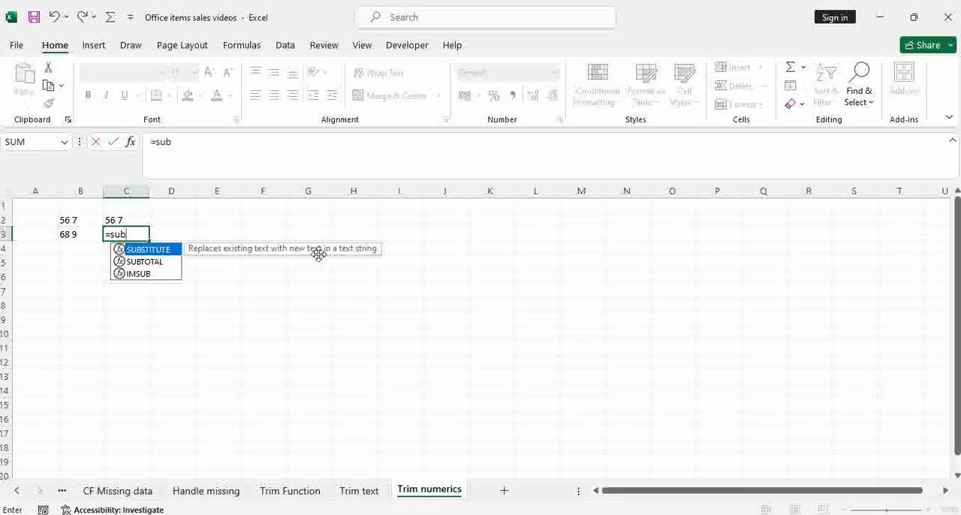
key(Tab)
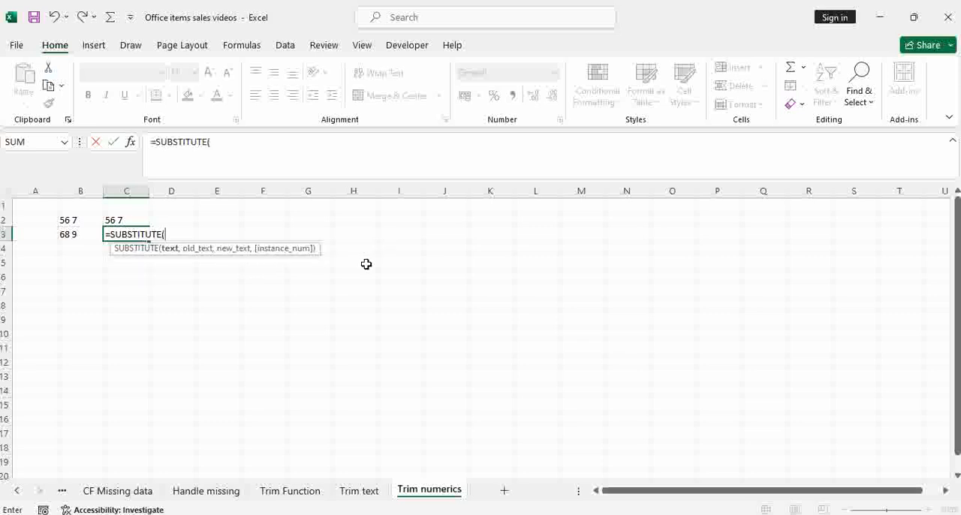
click(79, 234)
text(,)
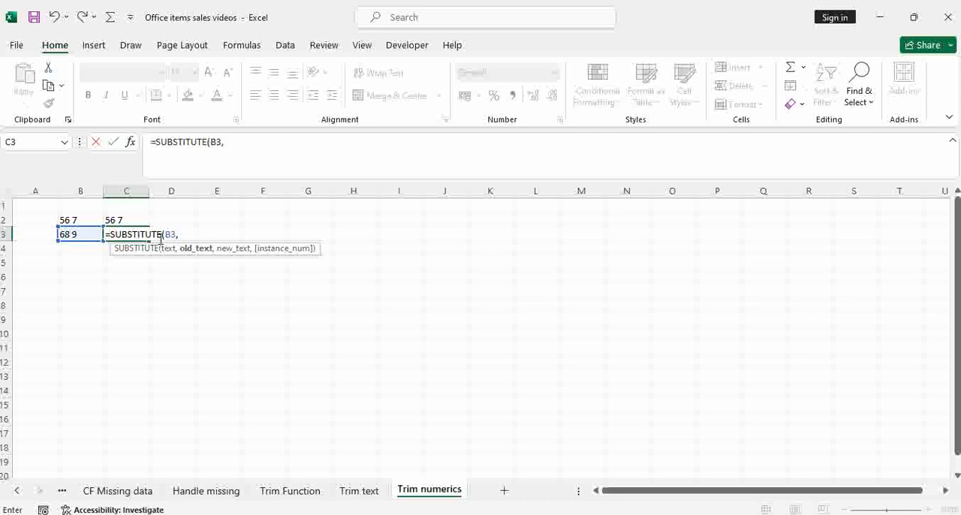
text(" ",)
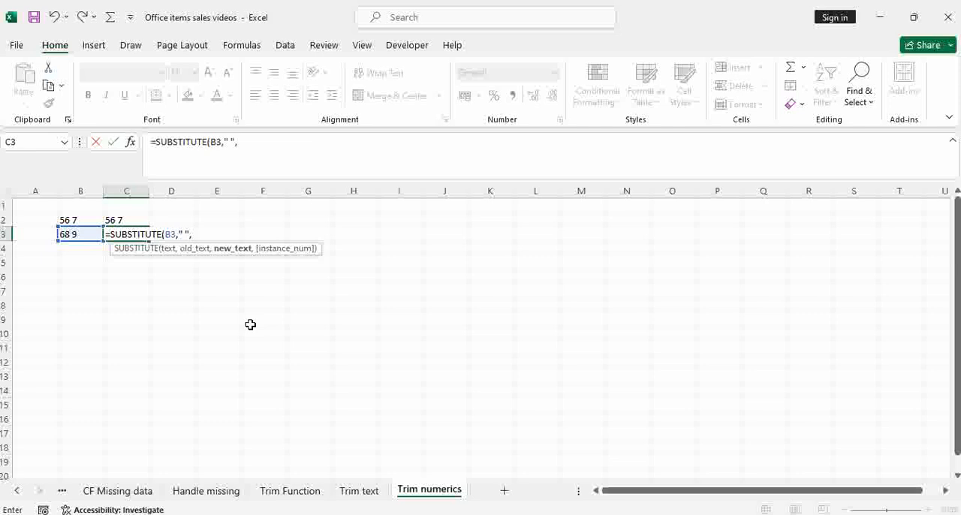
text("")
click(184, 234)
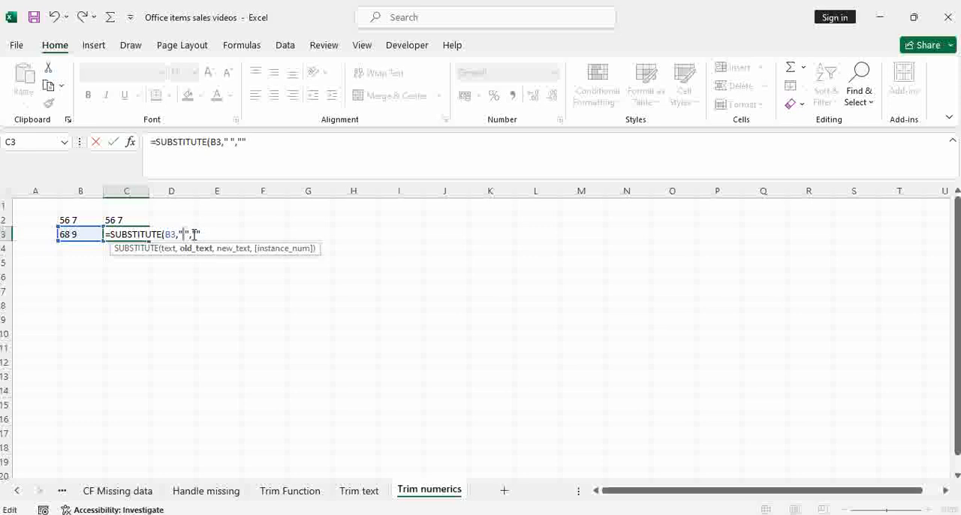
click(194, 234)
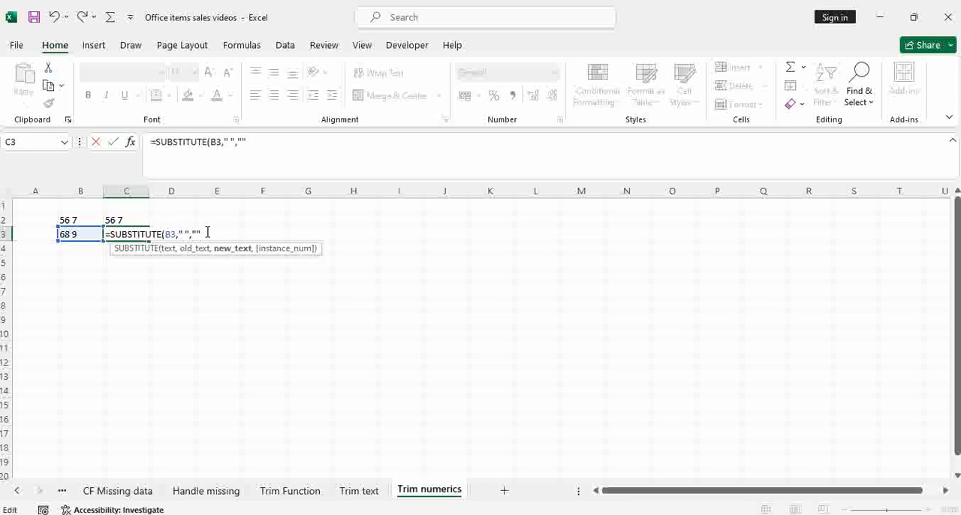
text())
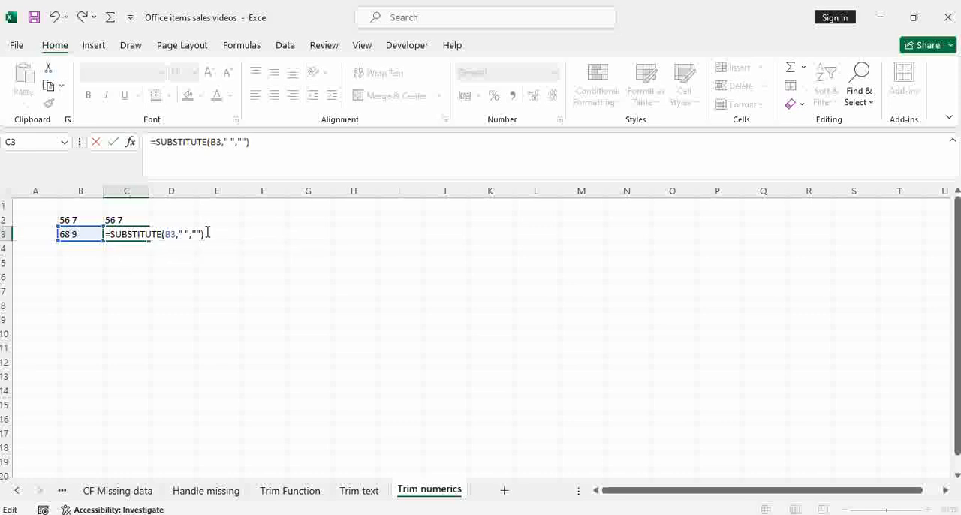
key(Return)
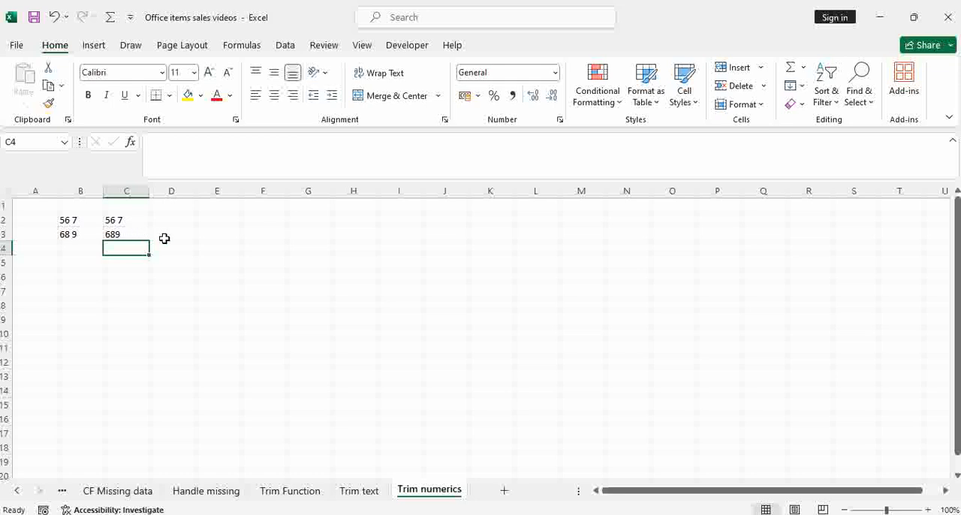
Step: Replace the TRIM formula in C2 with =SUBSTITUTE(B2," ","")
click(170, 235)
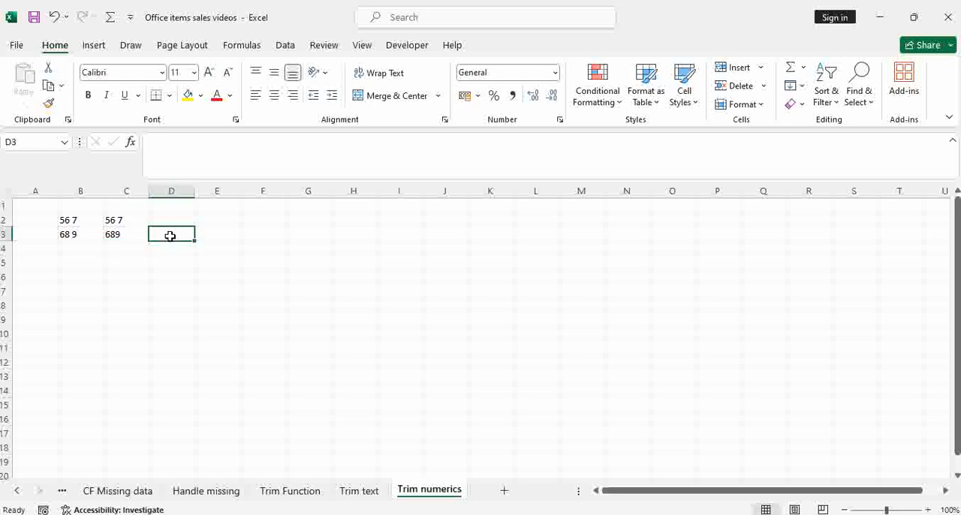
click(128, 220)
text(=)
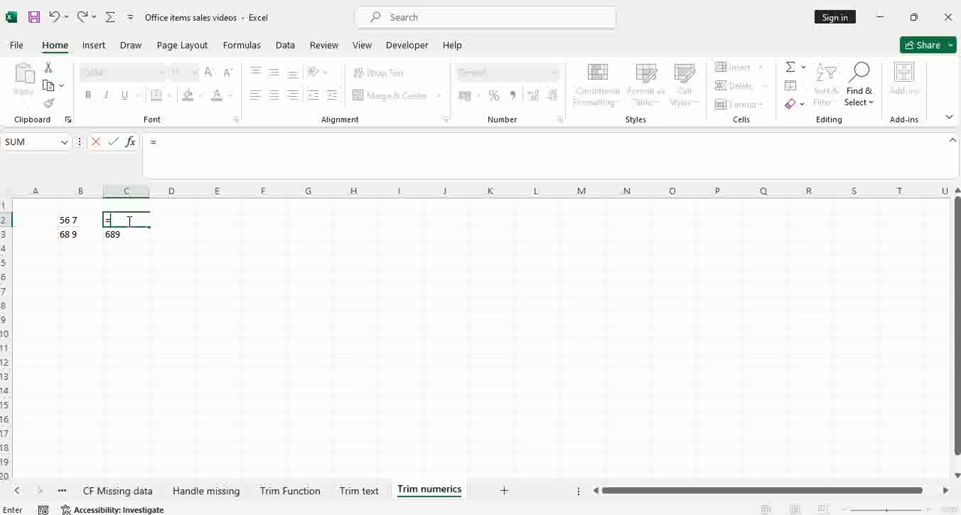
text(subs)
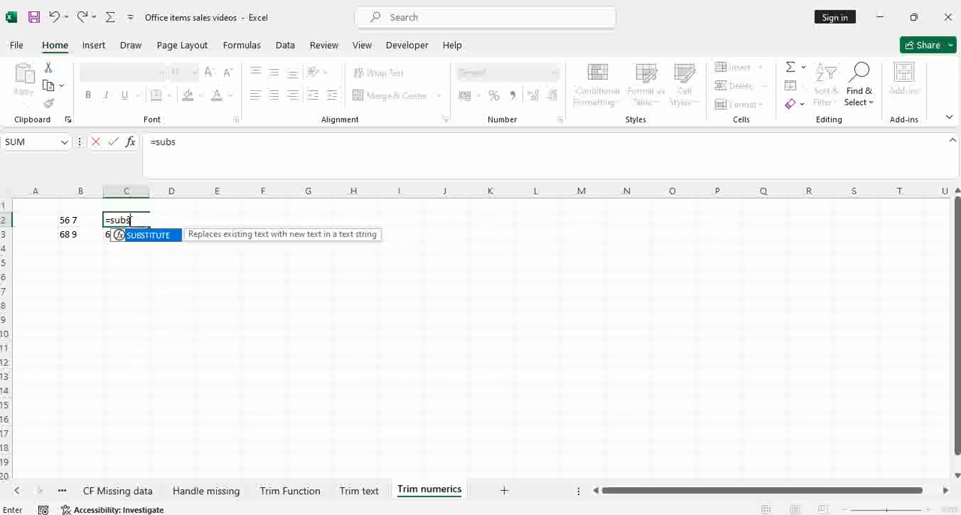
key(Tab)
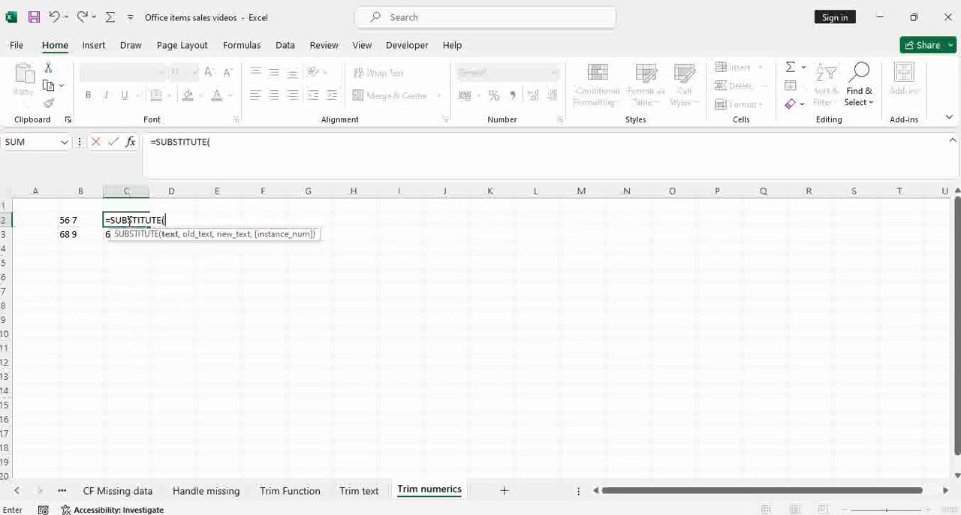
click(83, 222)
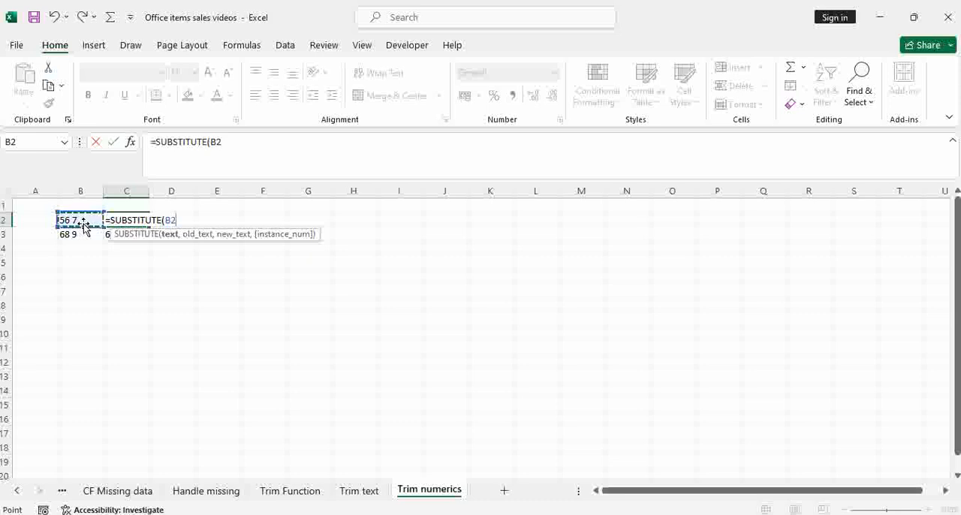
text(,)
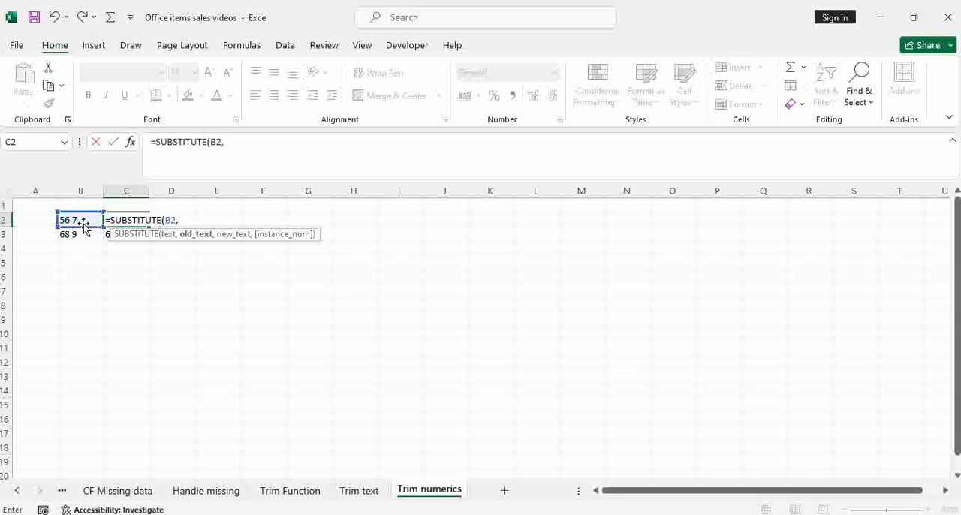
text(" ")
text(,)
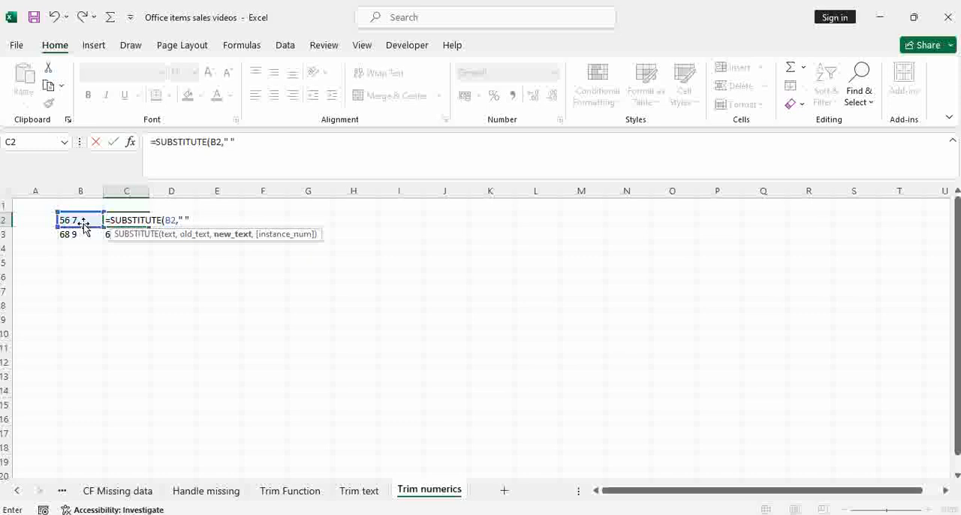
text(""))
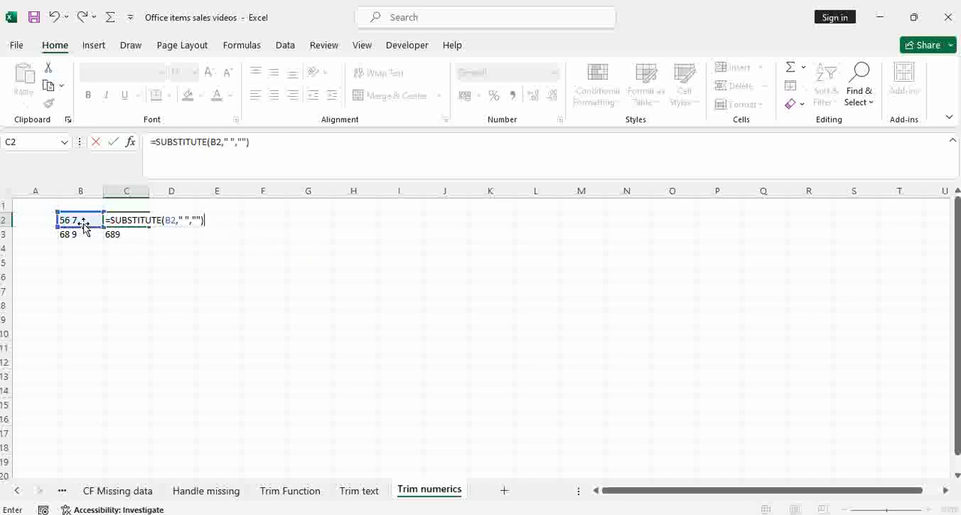
key(Return)
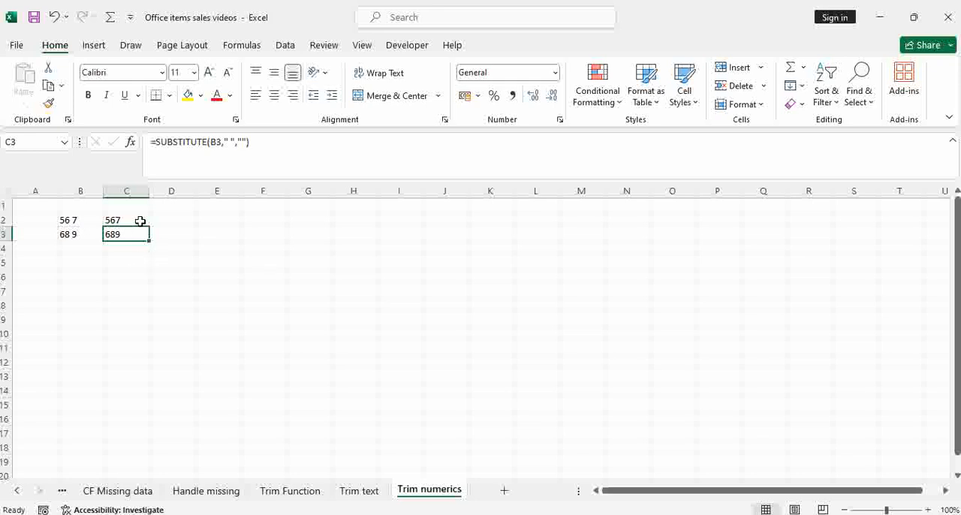
Step: Add up C2:C3 with the SUM function in cell D4, and select the summed cells to check them
click(184, 248)
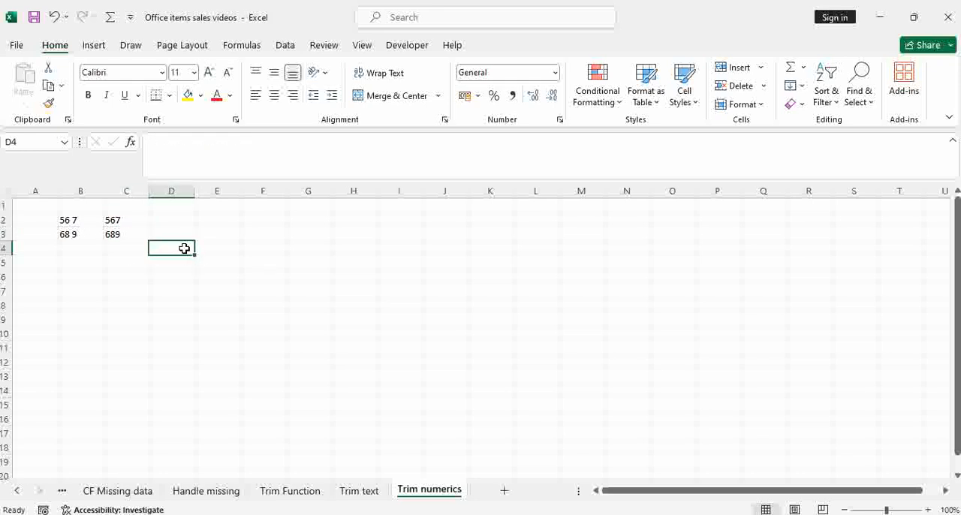
text(=)
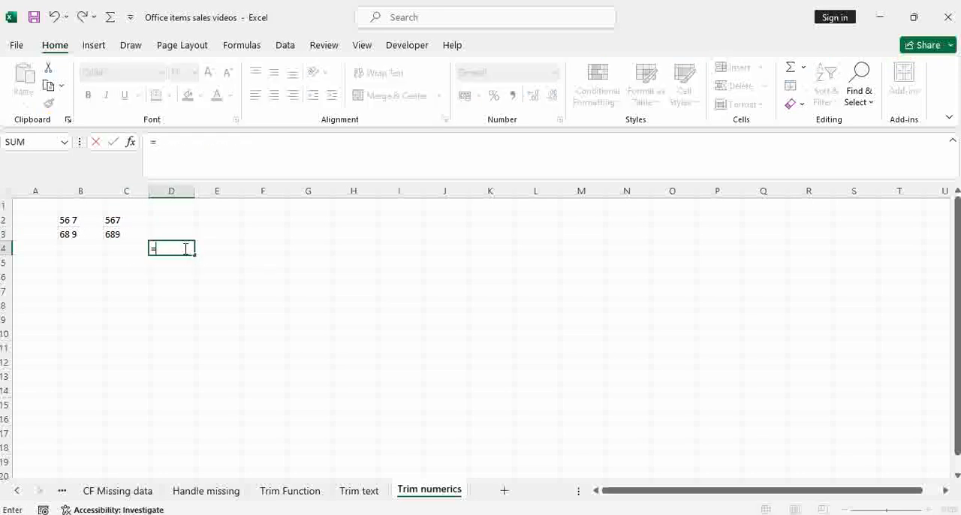
text(sum)
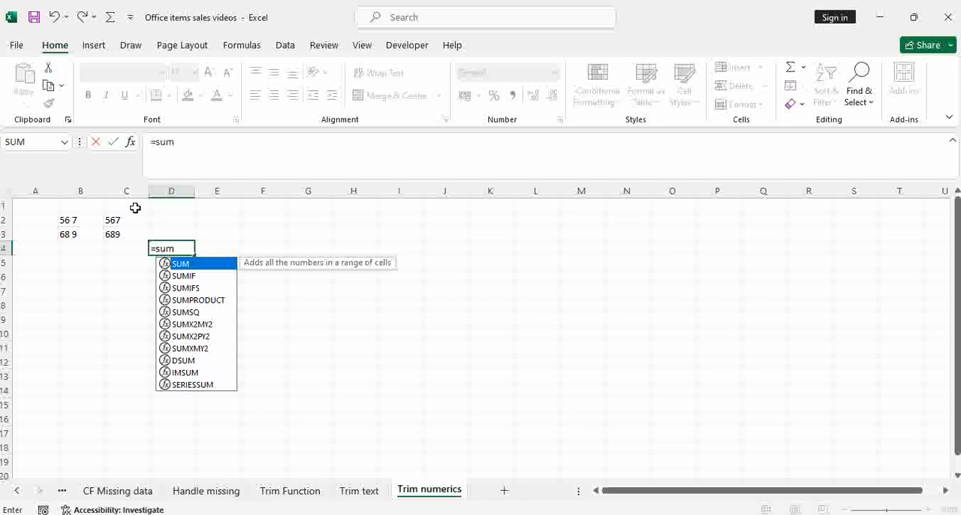
key(Tab)
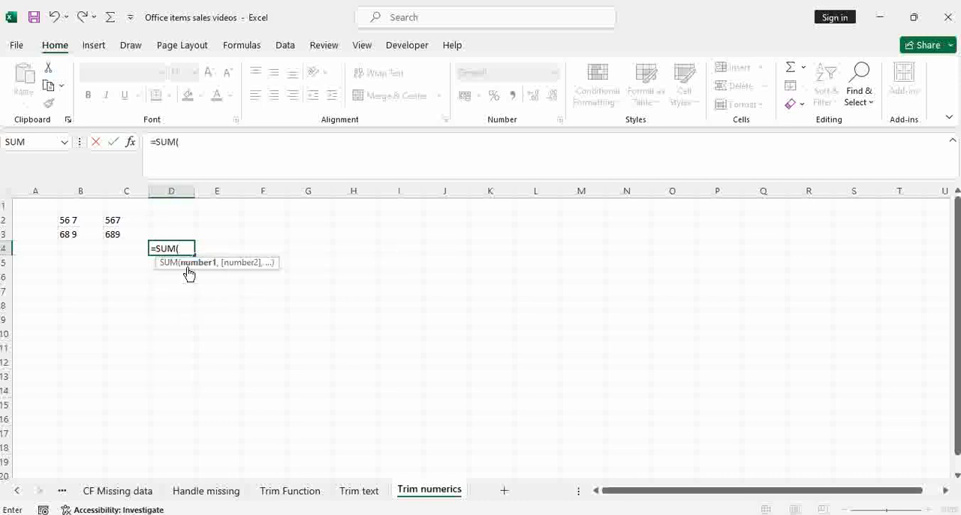
drag(133, 223, 134, 234)
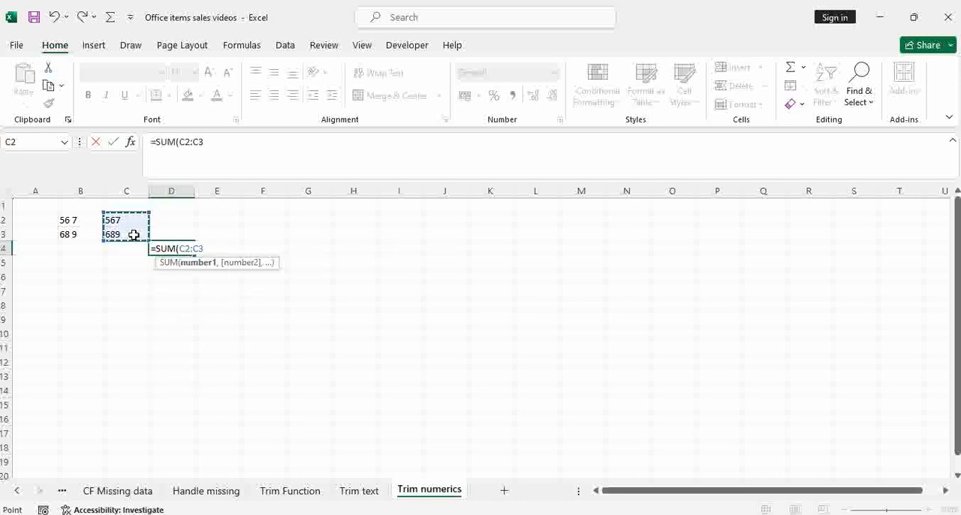
key(Return)
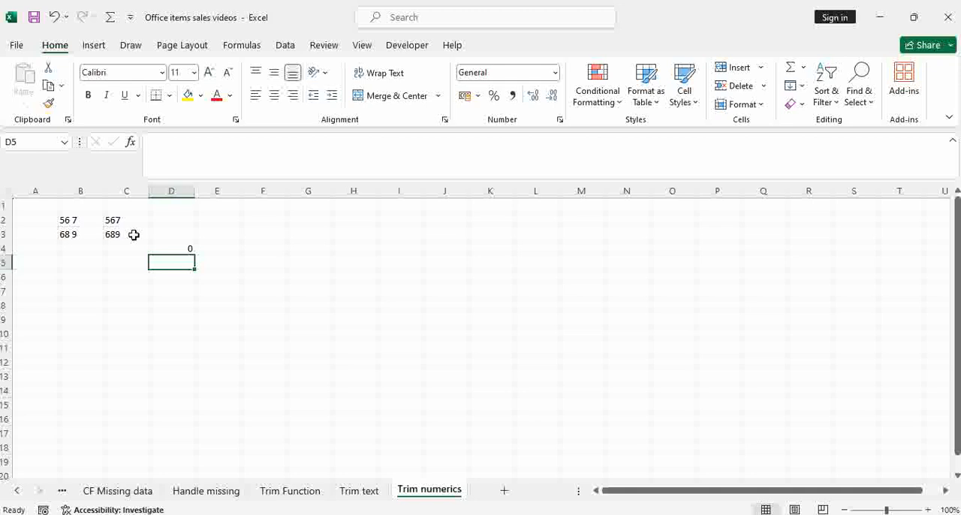
click(184, 249)
drag(114, 219, 118, 233)
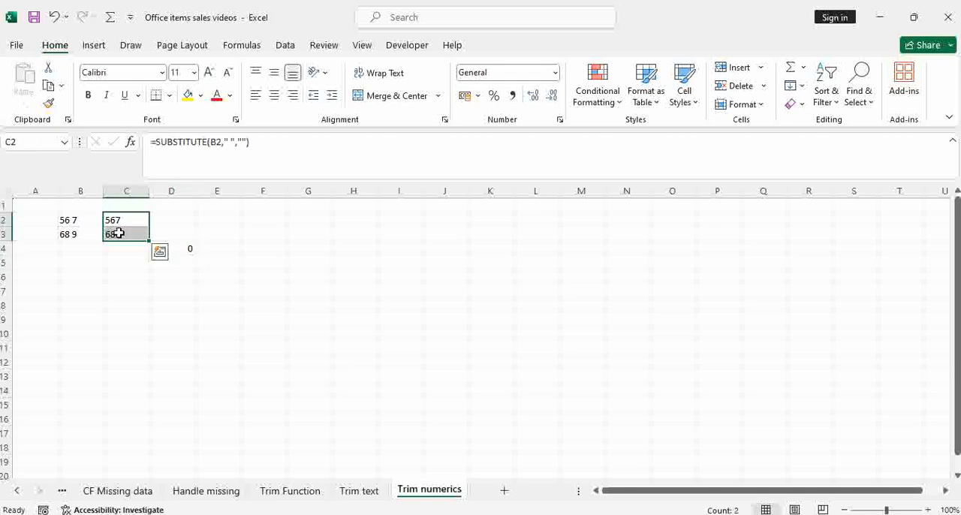
Step: Convert the text numbers in C2:C3 to numeric values by entering =VALUE(C2) in D2 and filling it down to D3
click(190, 253)
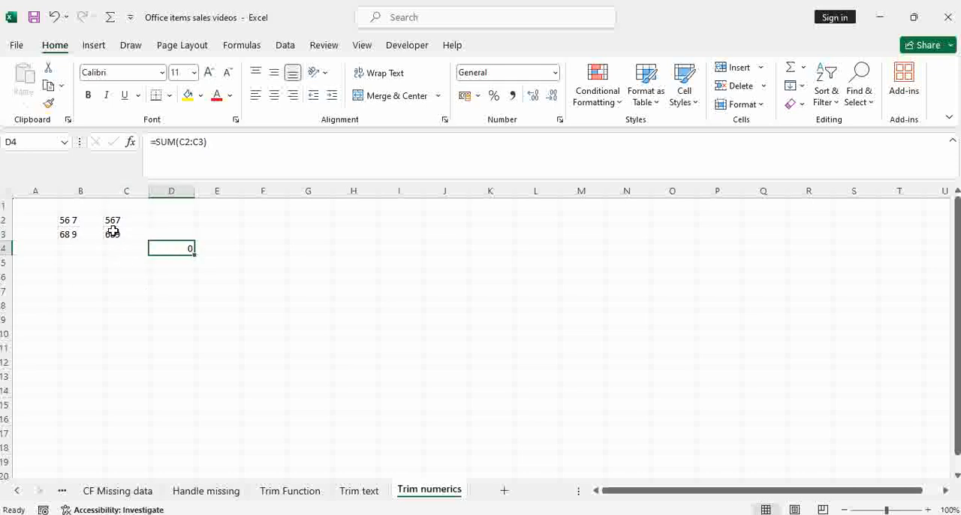
drag(117, 219, 120, 232)
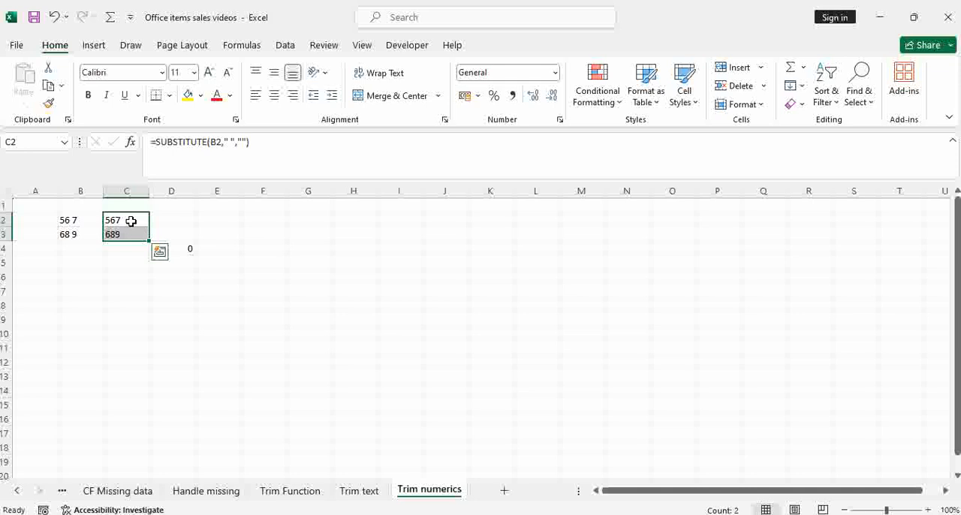
drag(131, 222, 133, 229)
click(162, 224)
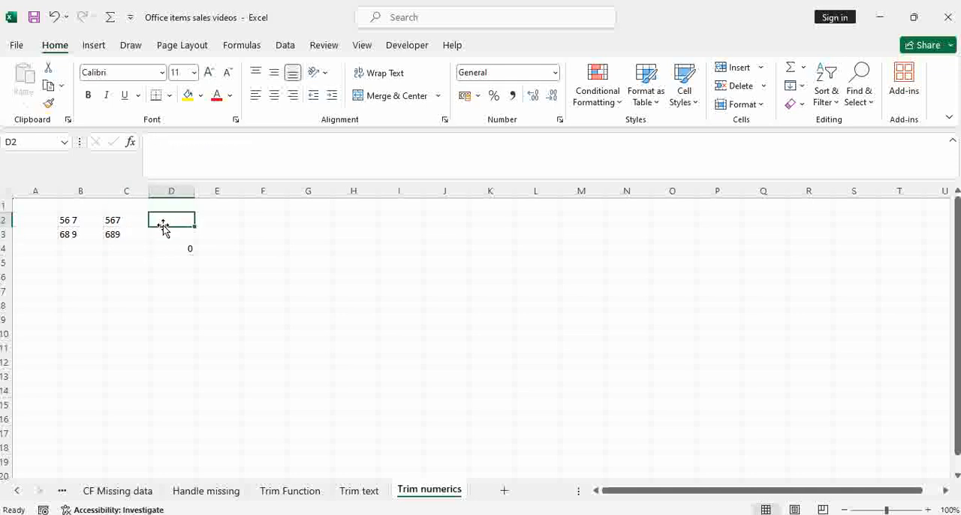
text(=v)
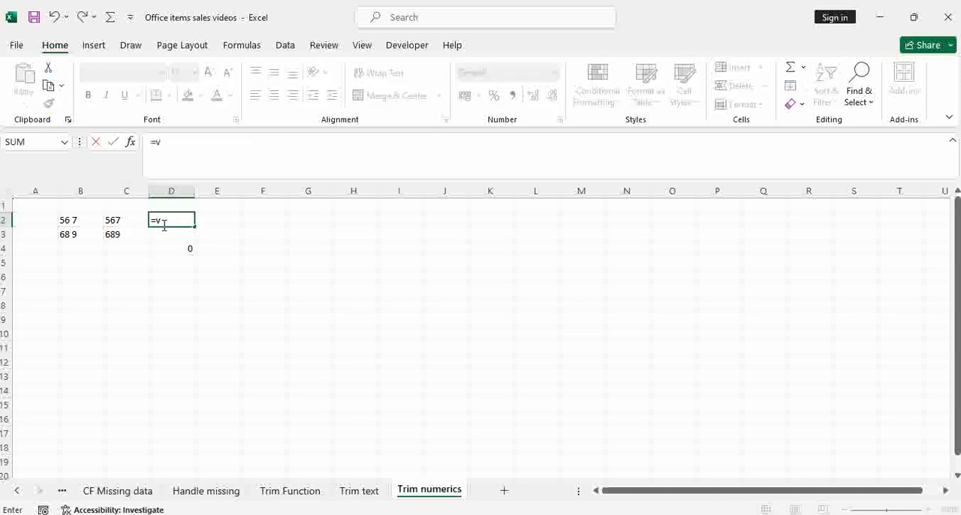
text(alu)
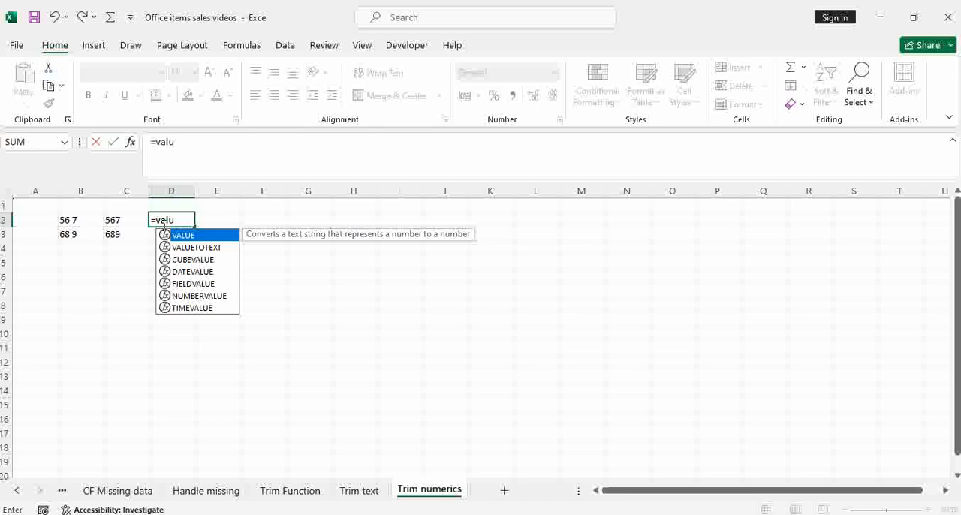
key(Tab)
click(124, 218)
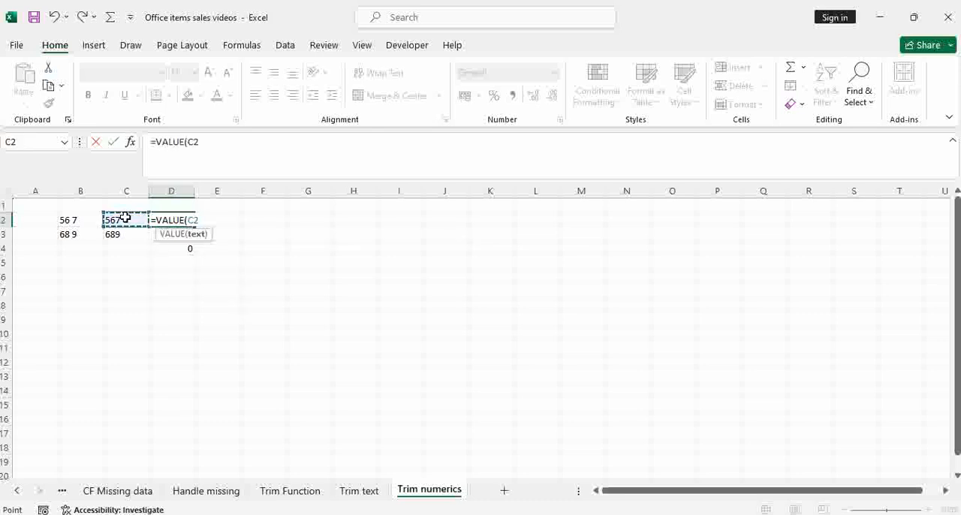
key(Return)
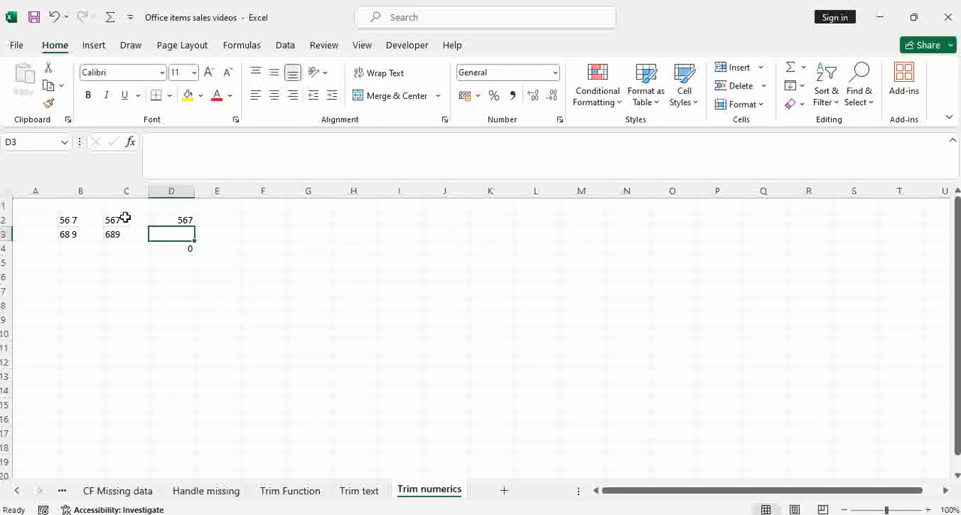
click(172, 219)
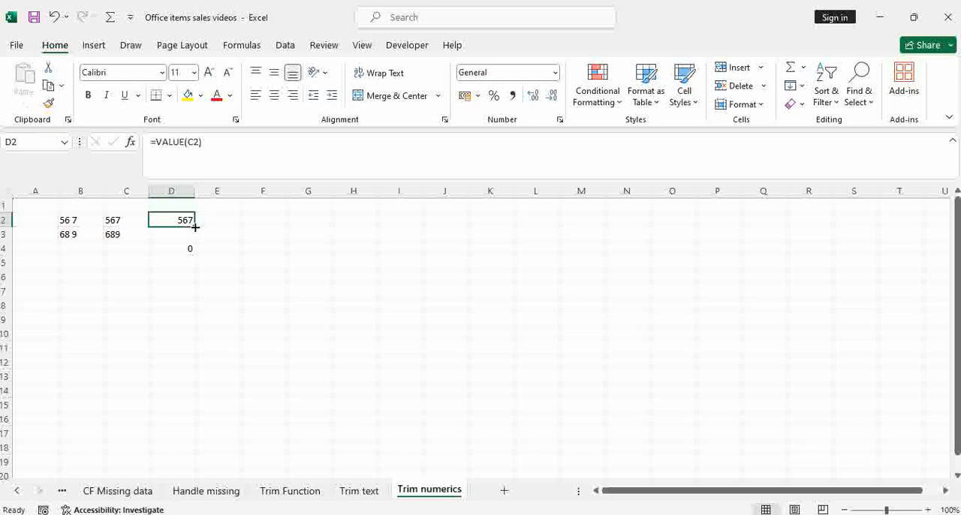
drag(194, 226, 191, 241)
Step: Replace the formula in cell D4 with =SUM(D2:D3) to total the converted values
click(187, 248)
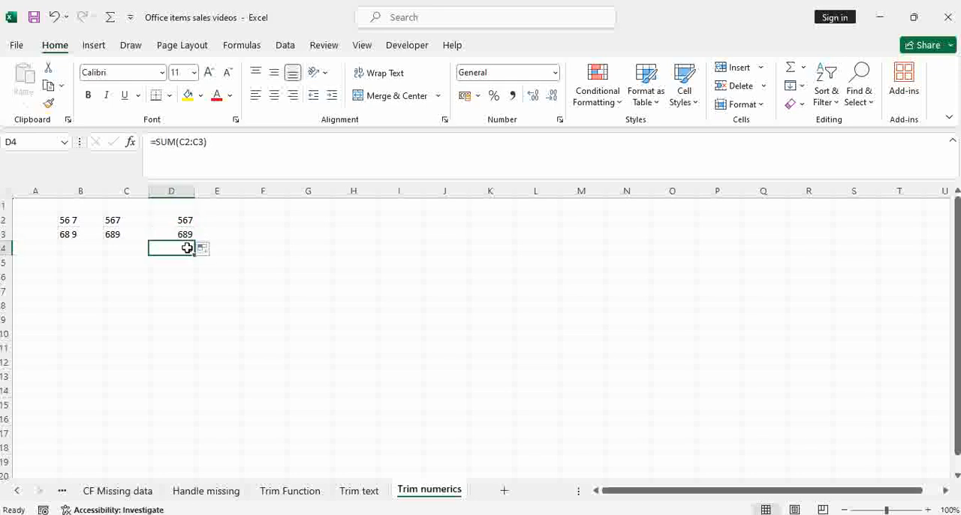
text(-)
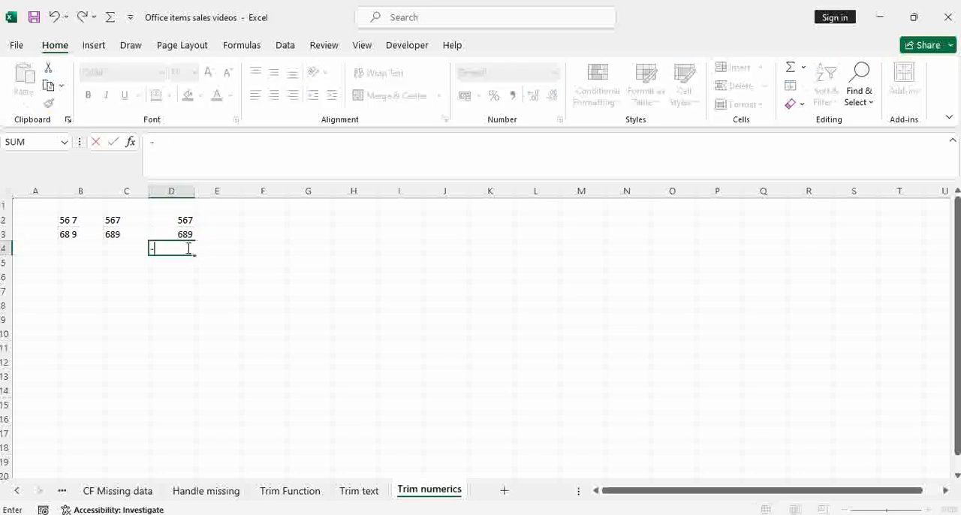
key(BackSpace)
text(=sum)
key(Tab)
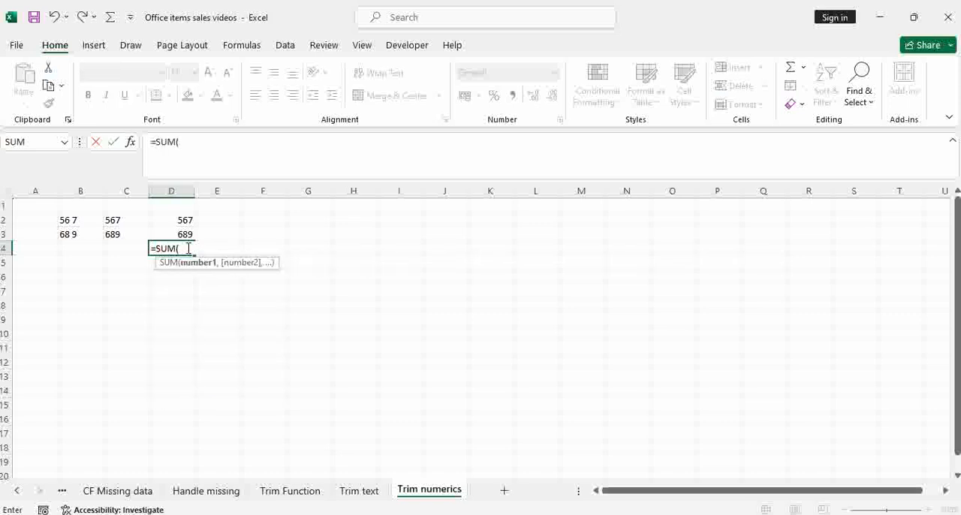
drag(185, 219, 185, 232)
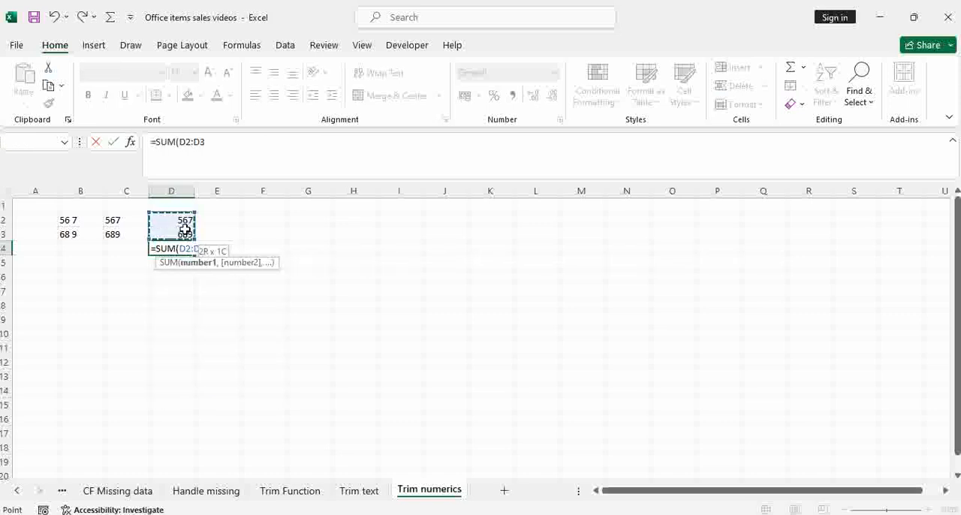
key(Return)
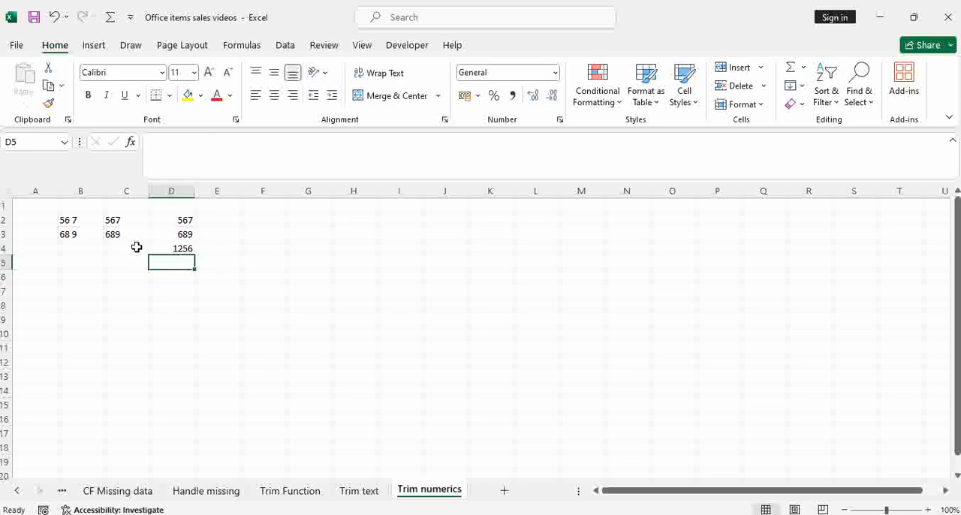
click(176, 248)
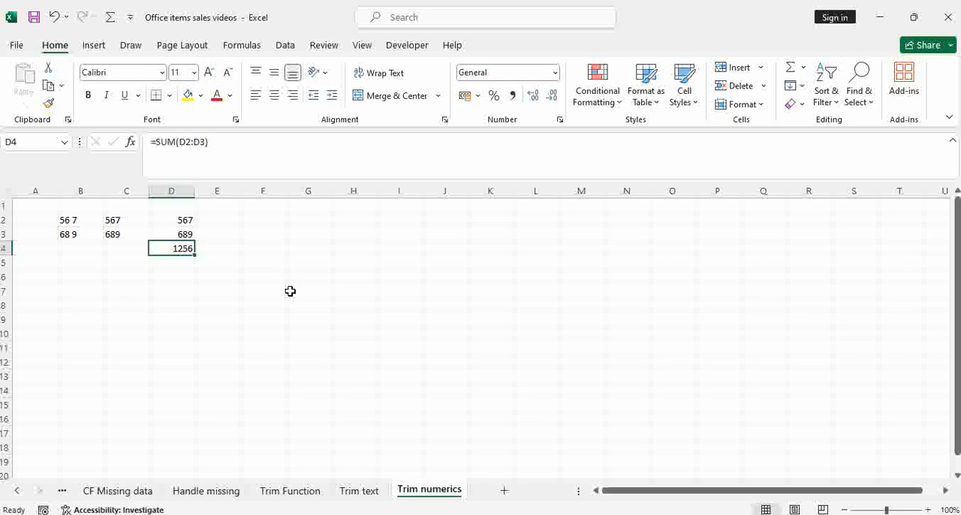
Step: Copy all the data on the Copy sheet
click(63, 492)
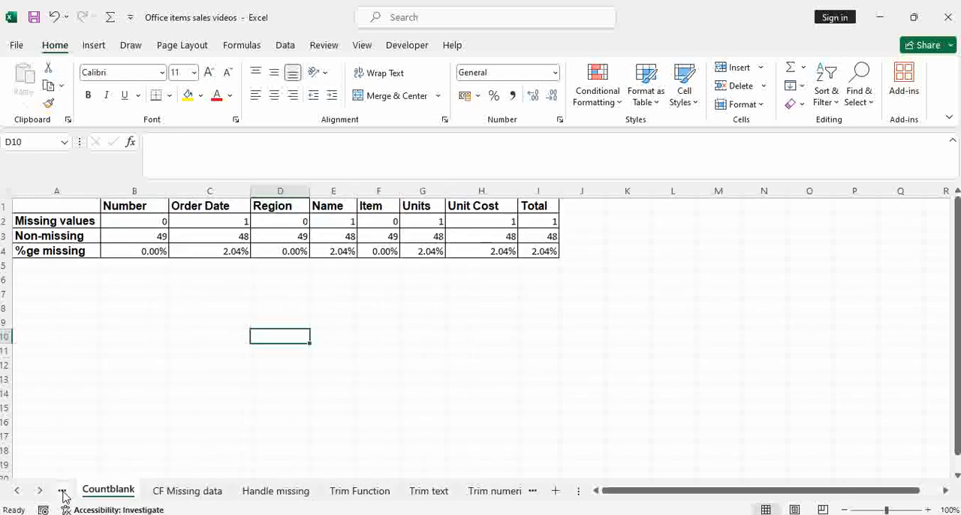
click(63, 492)
click(63, 492)
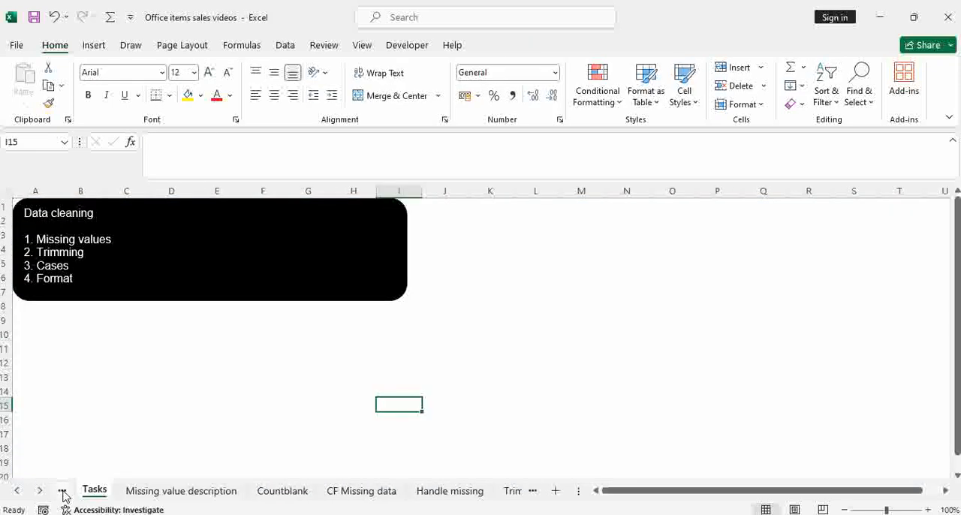
click(63, 492)
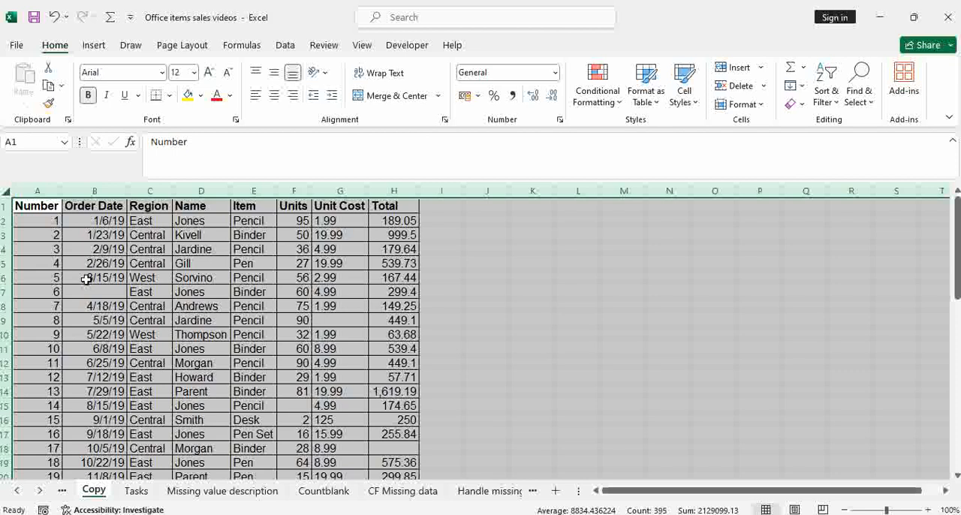
key(ctrl+c)
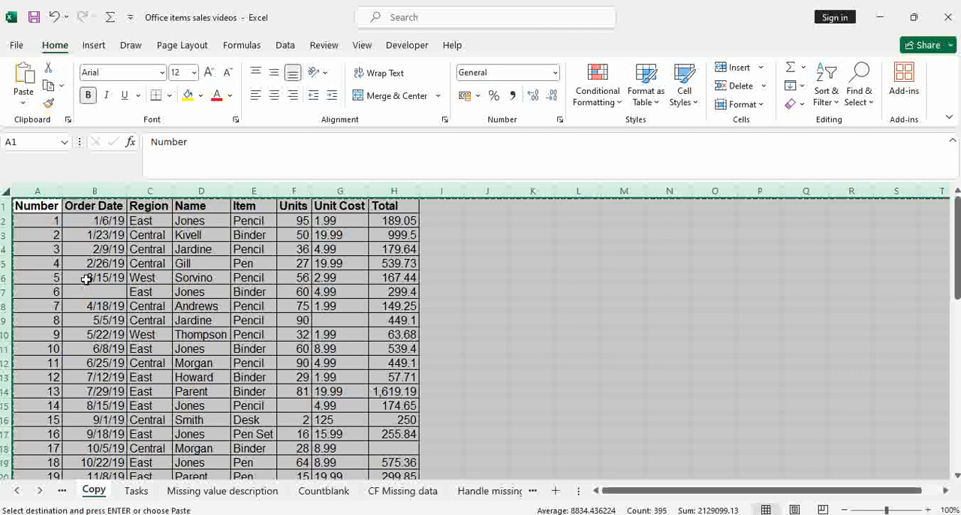
Step: Paste the copied data over the whole Trim numerics sheet and undo the paste
click(486, 489)
click(530, 491)
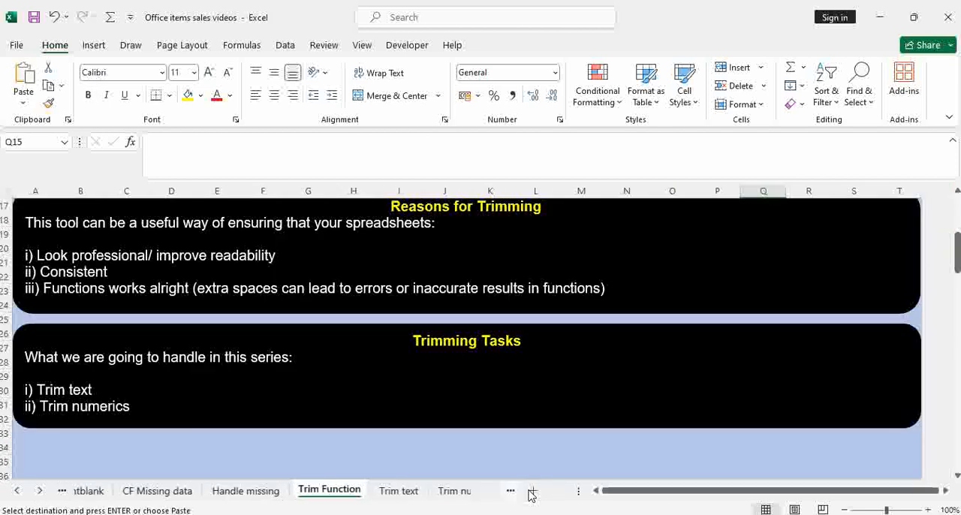
click(531, 491)
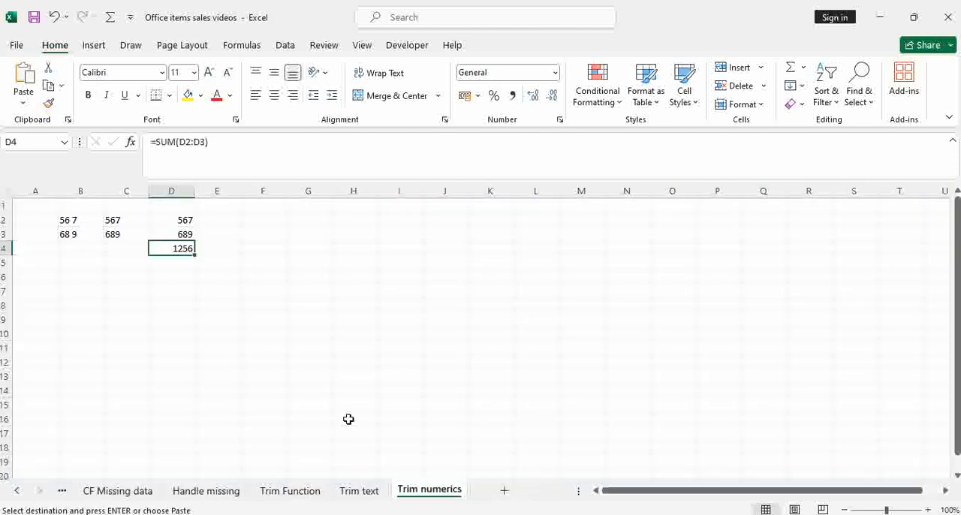
click(5, 193)
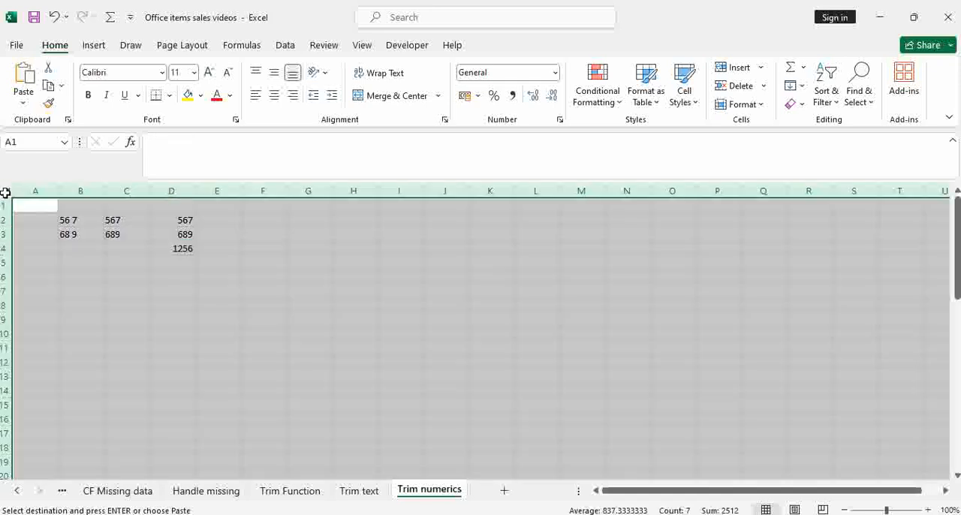
key(ctrl+v)
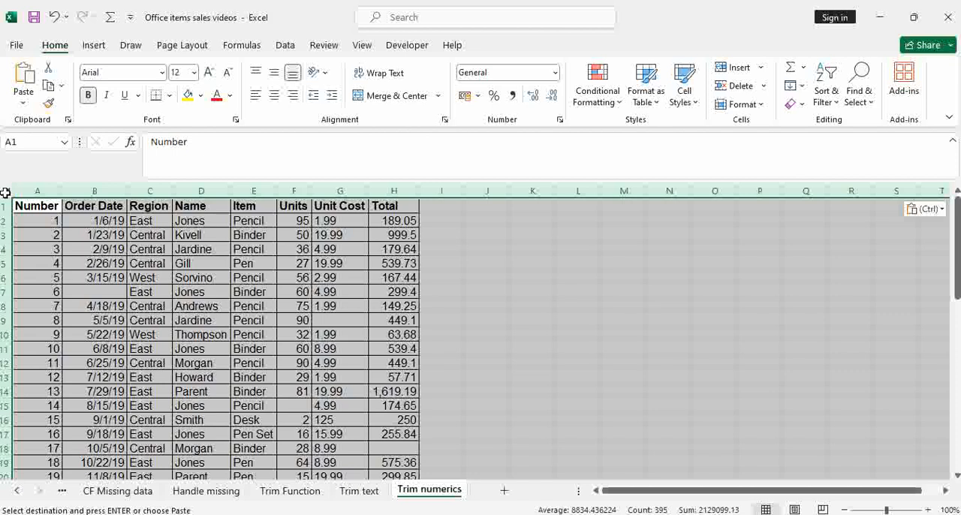
key(ctrl+z)
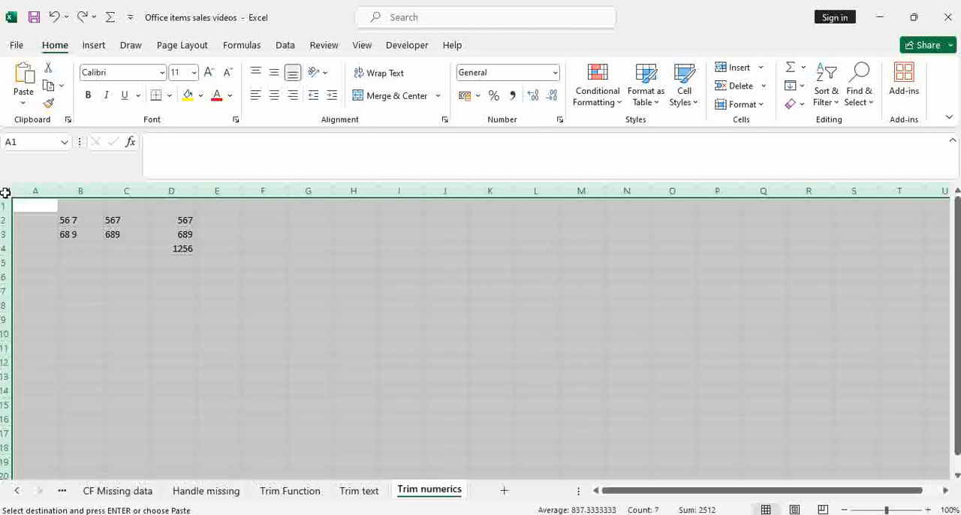
Step: Copy the entire Trim text sheet and paste it over the whole Trim numerics sheet
click(300, 494)
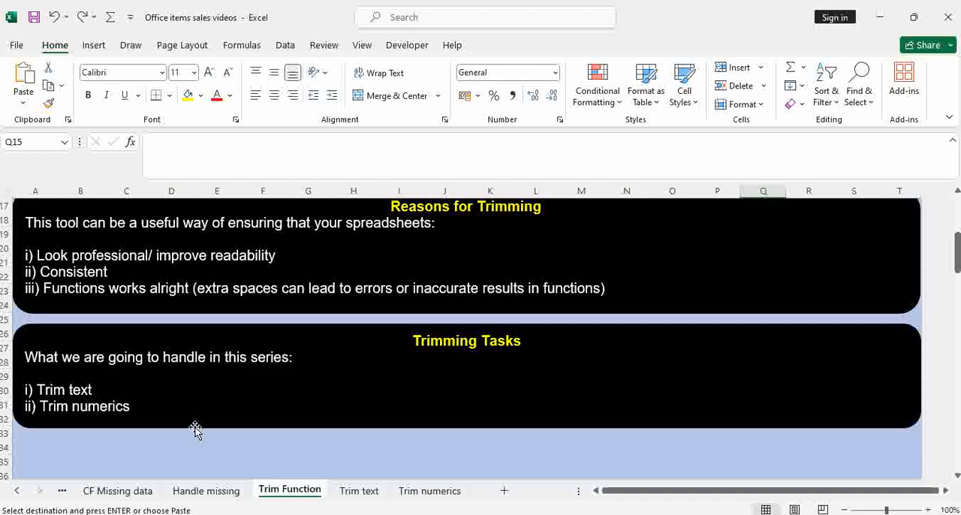
click(358, 499)
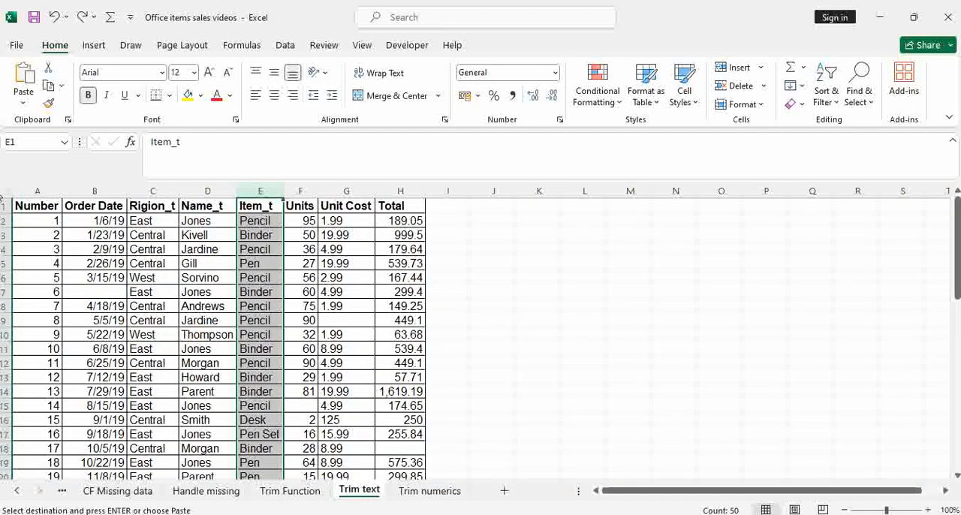
click(4, 191)
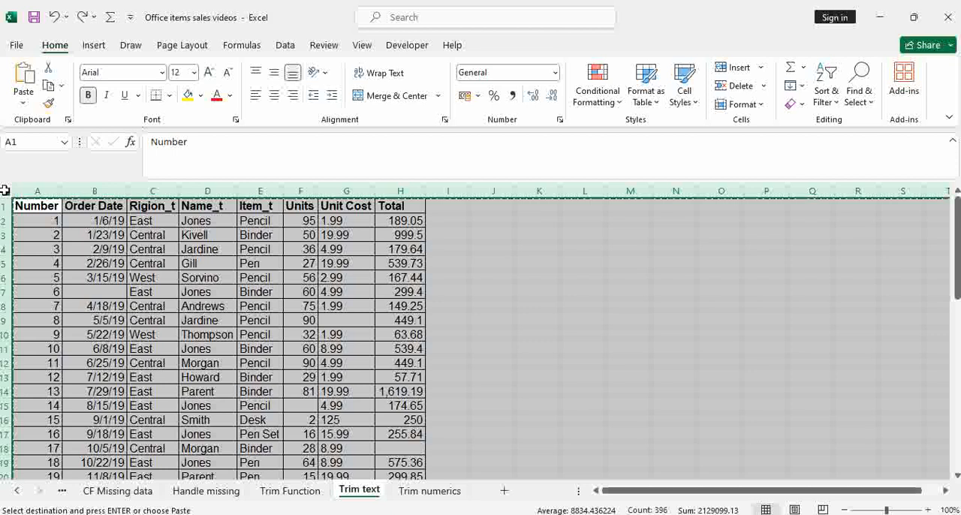
click(428, 491)
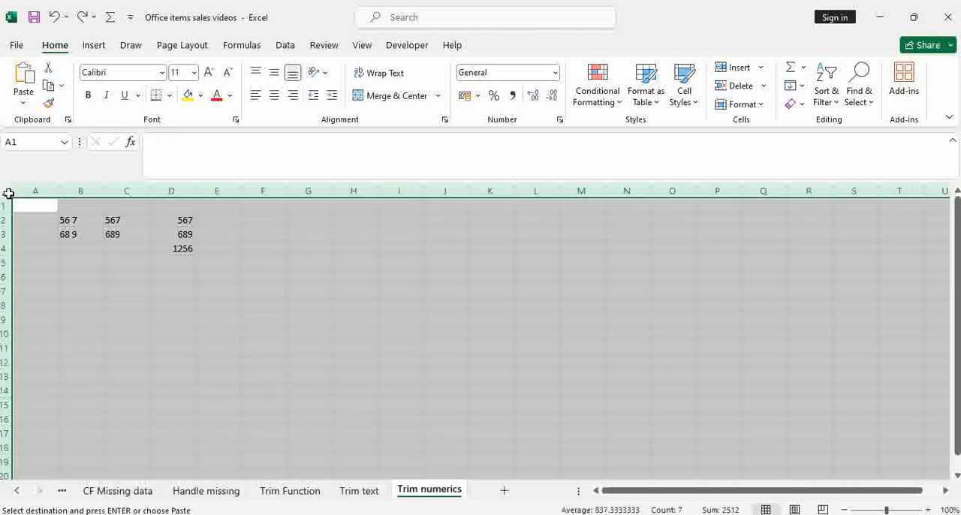
key(ctrl+v)
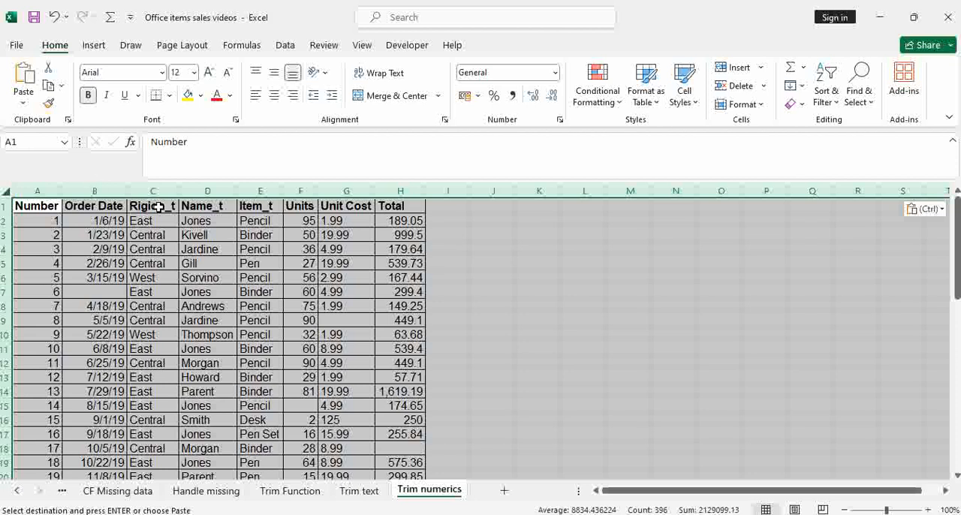
drag(159, 209, 245, 207)
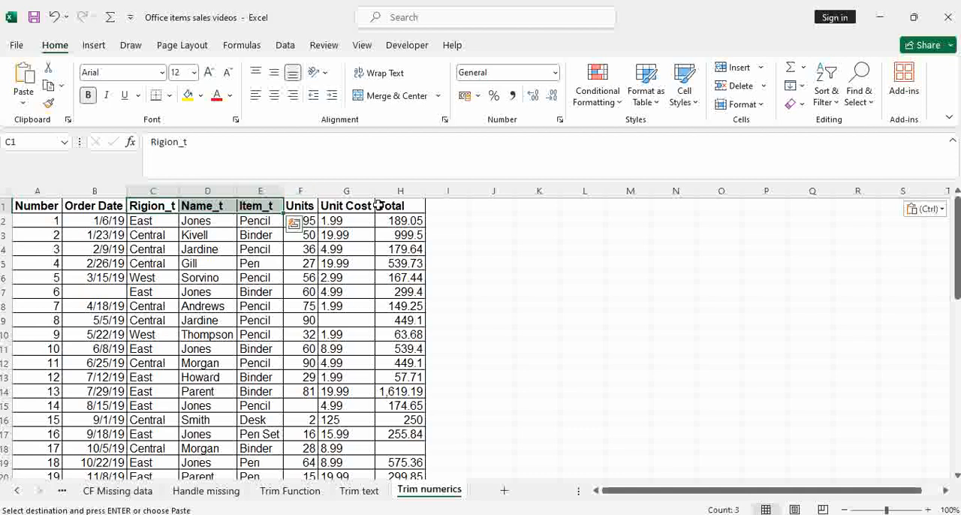
Step: Insert a blank column between the Units and Unit Cost columns
click(348, 189)
right_click(349, 189)
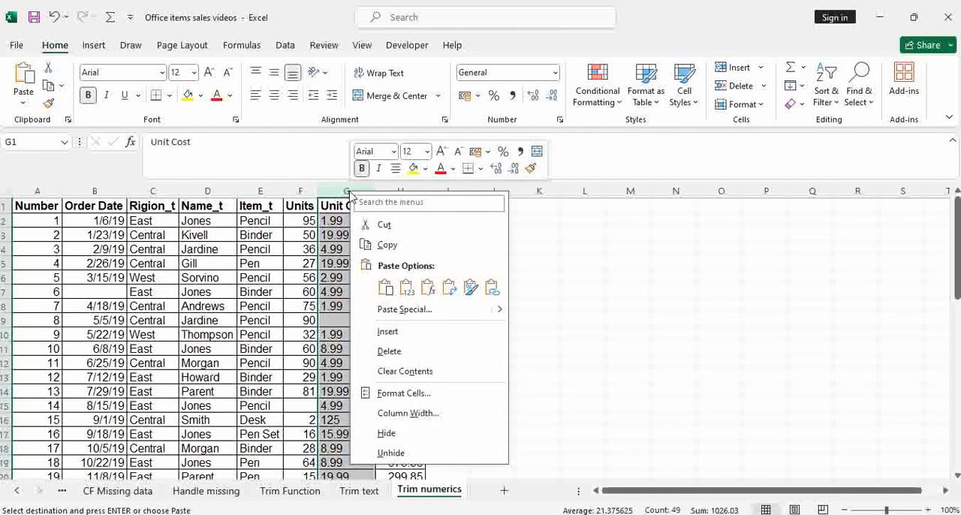
click(424, 331)
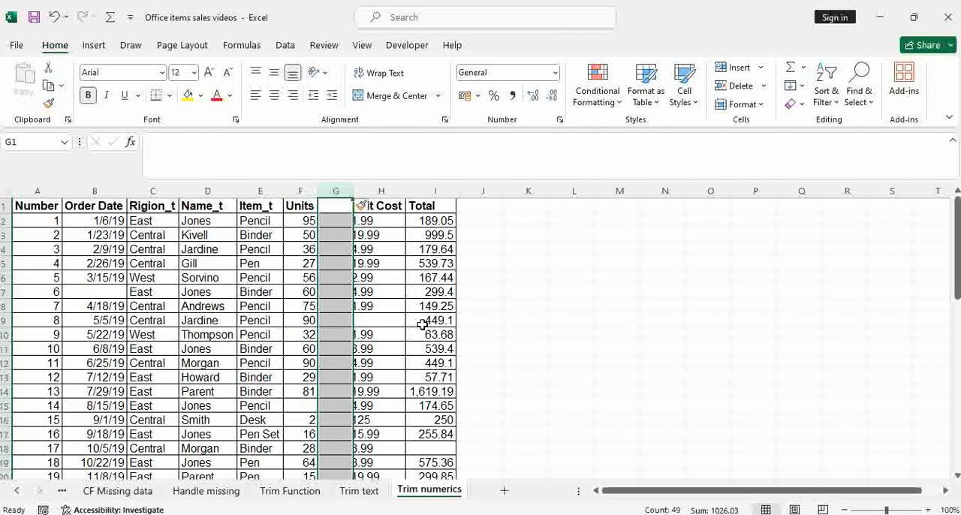
Step: Try a second blank column before Unit Cost and undo that insertion
click(394, 185)
right_click(394, 185)
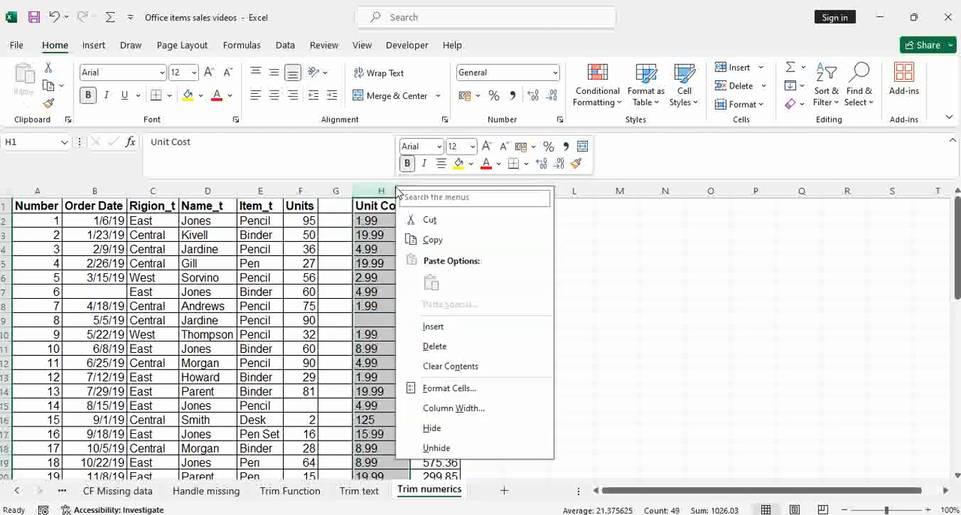
click(454, 332)
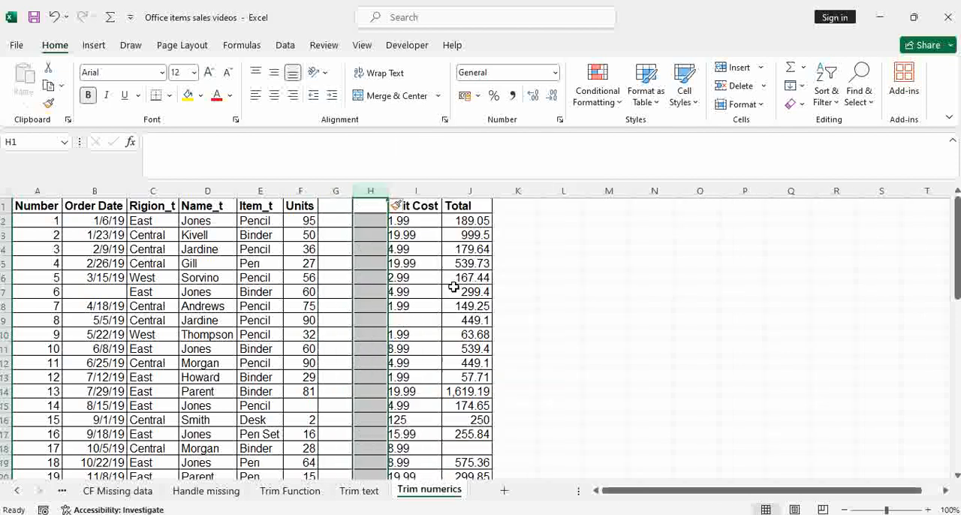
key(ctrl+z)
Step: Insert a blank column between the Unit Cost and Total columns
right_click(430, 195)
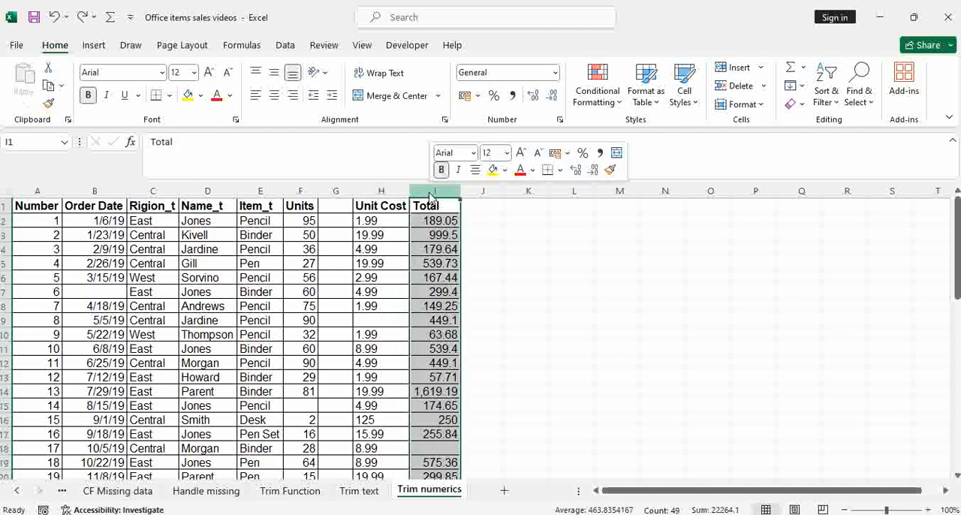
click(503, 333)
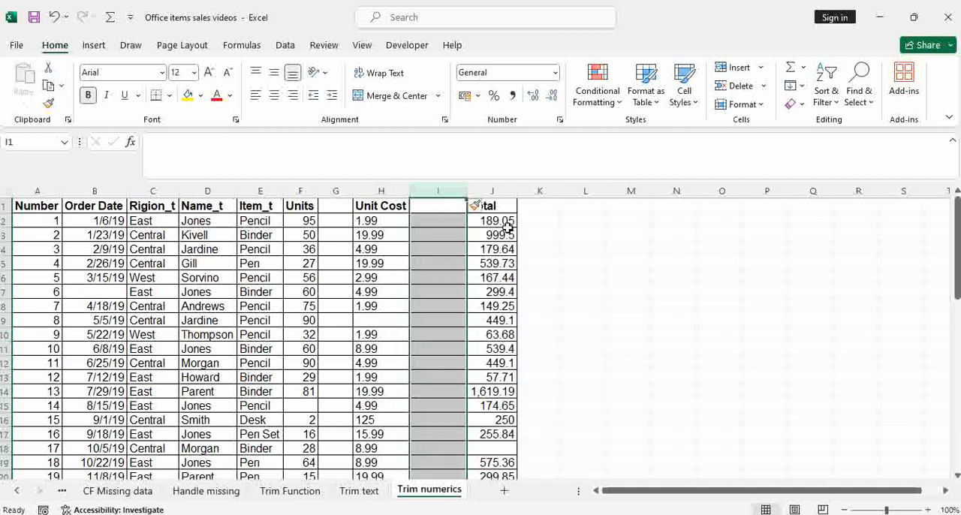
Step: Enter the header Unit_s in G1 above the blank column after Units
click(542, 201)
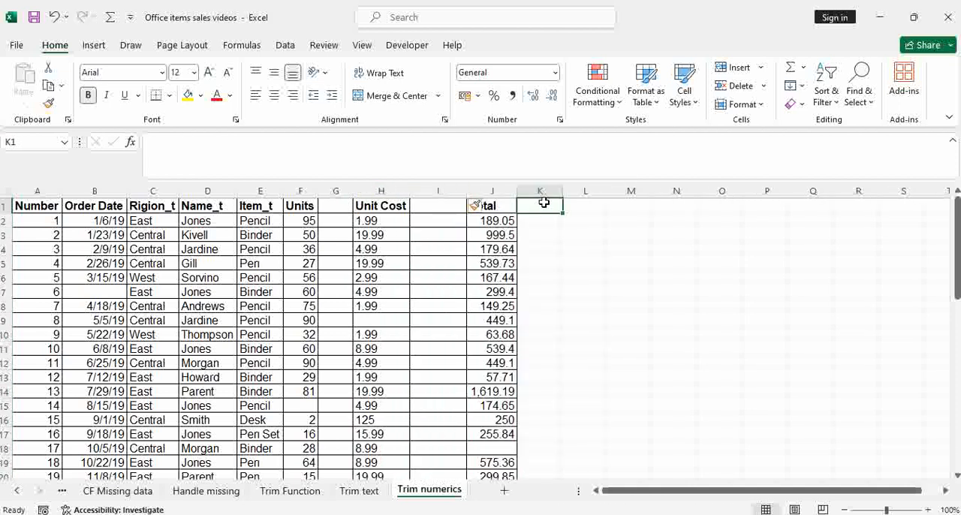
click(338, 203)
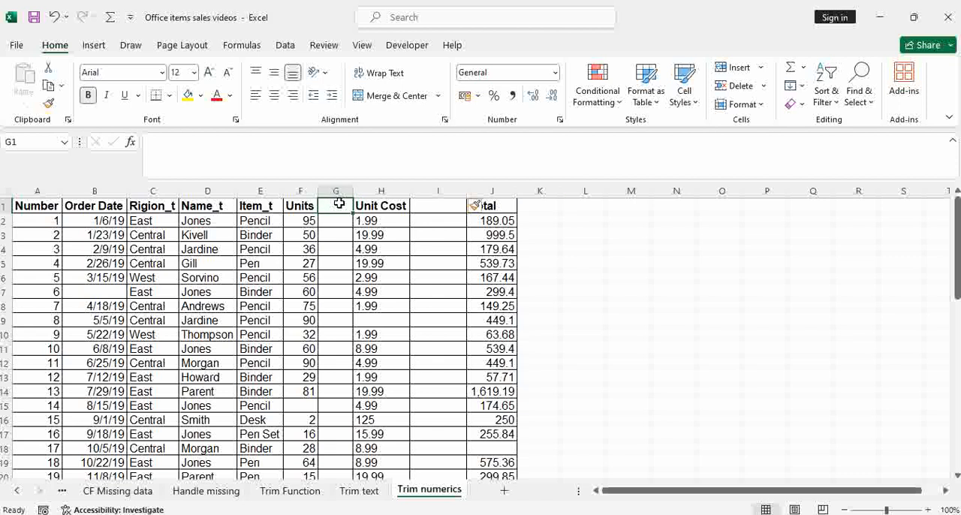
text(Uni)
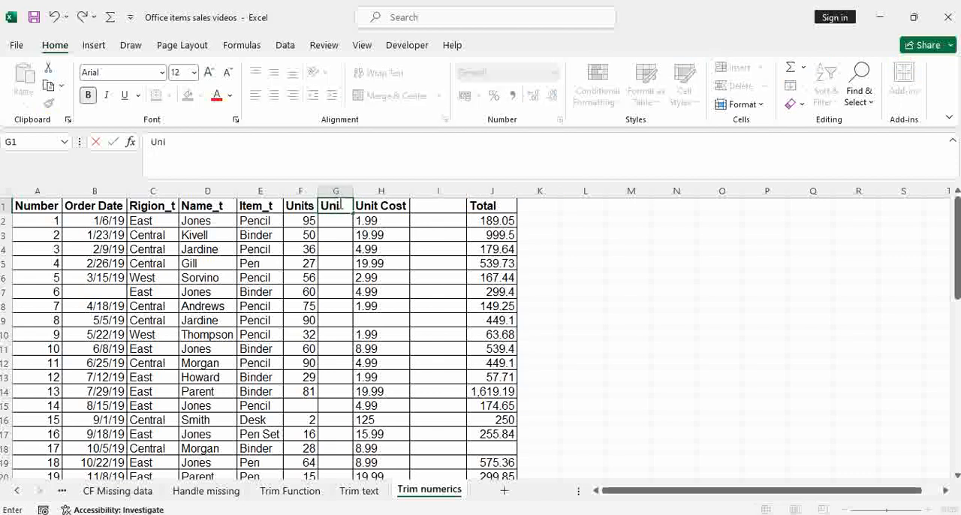
text(t_s)
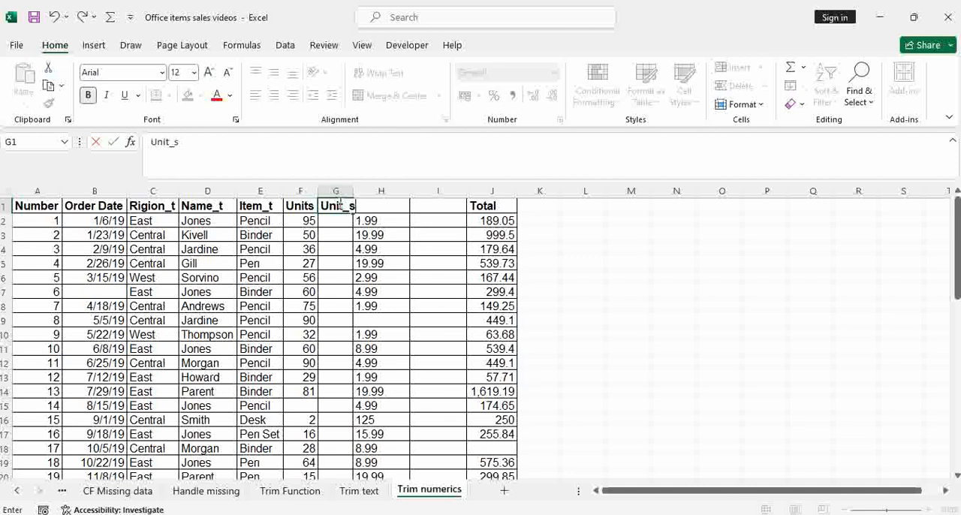
click(406, 231)
Step: Enter the header Cost_s in I1 above the blank column after Unit Cost
click(427, 207)
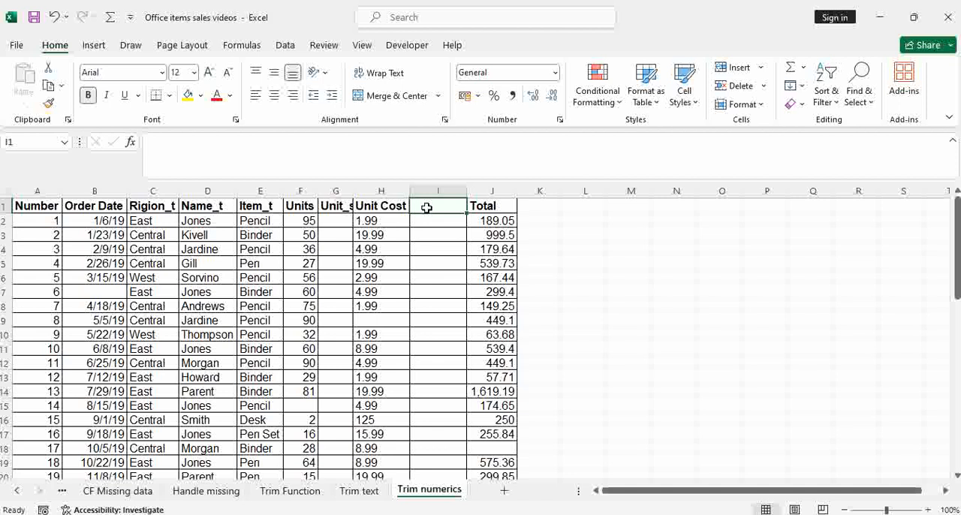
text(C)
key(BackSpace)
text(C)
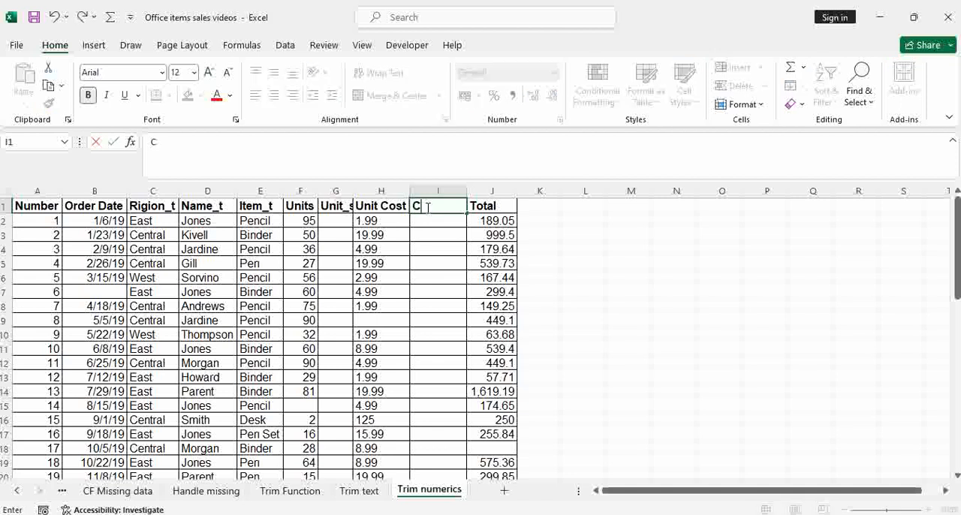
text(ost_s)
Step: Enter the header Total_s in K1 beside Total, and fit the Unit_s column's width to its header
click(522, 210)
text(To)
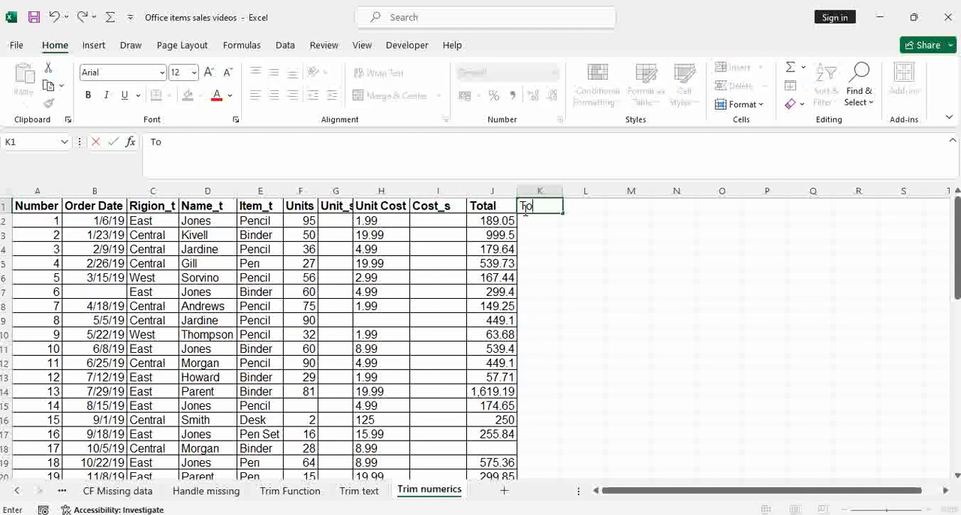
text(tal_s)
click(567, 306)
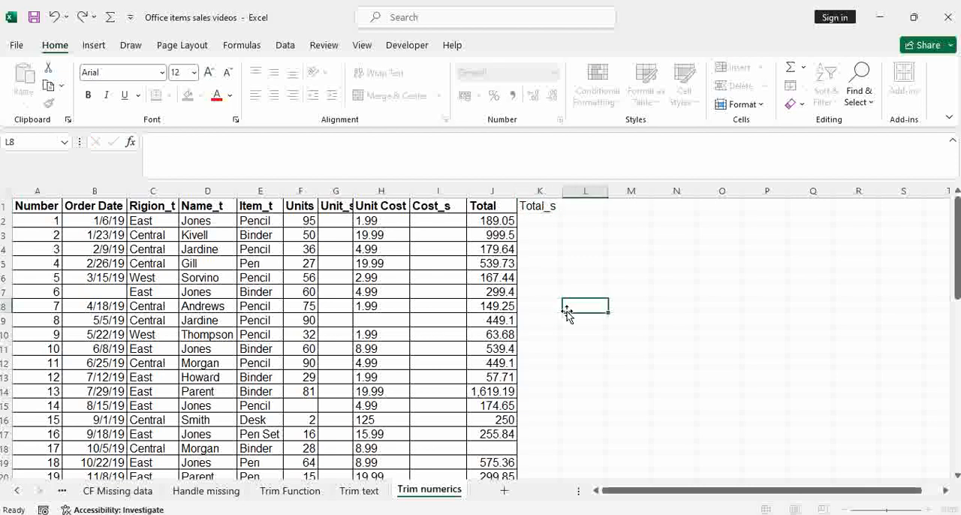
double_click(354, 190)
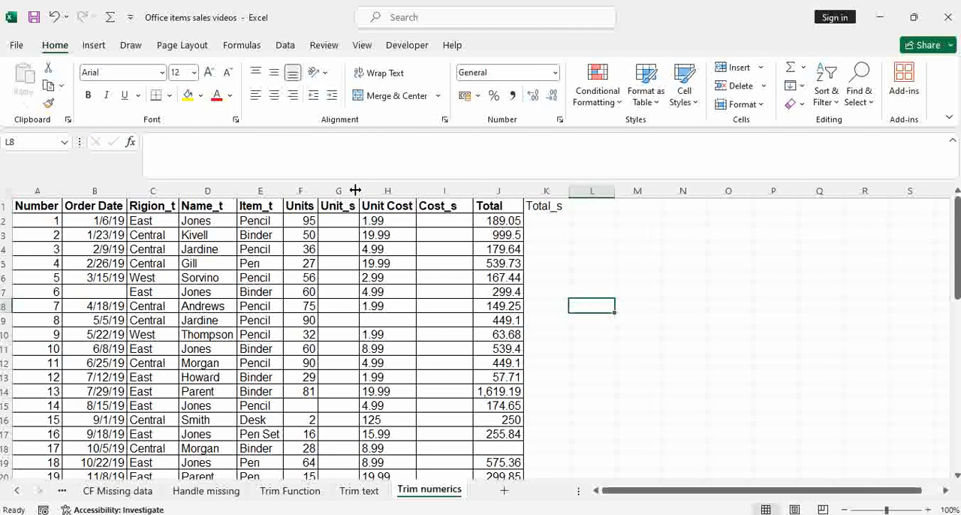
Step: Enter =SUBSTITUTE(F2," ","") in G2 and fill it down the Unit_s column
click(347, 220)
text(=)
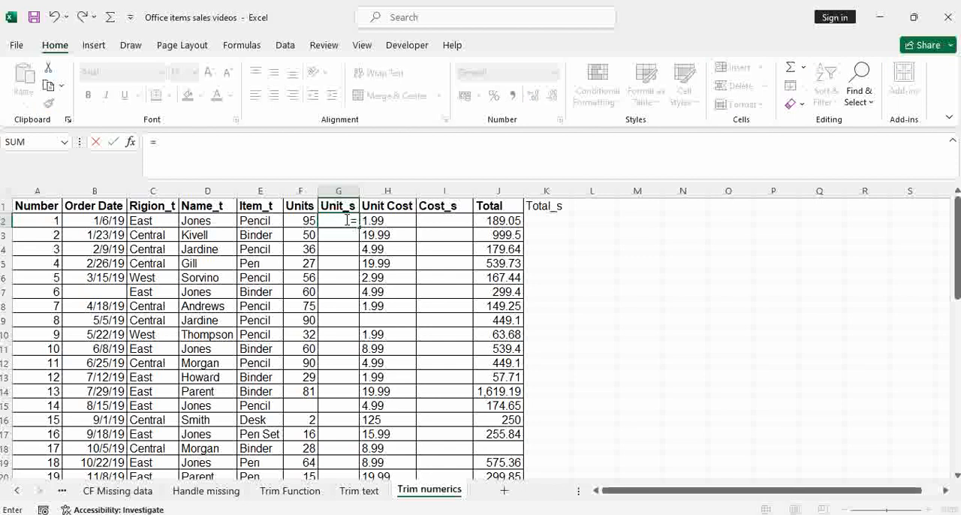
text(su)
key(Tab)
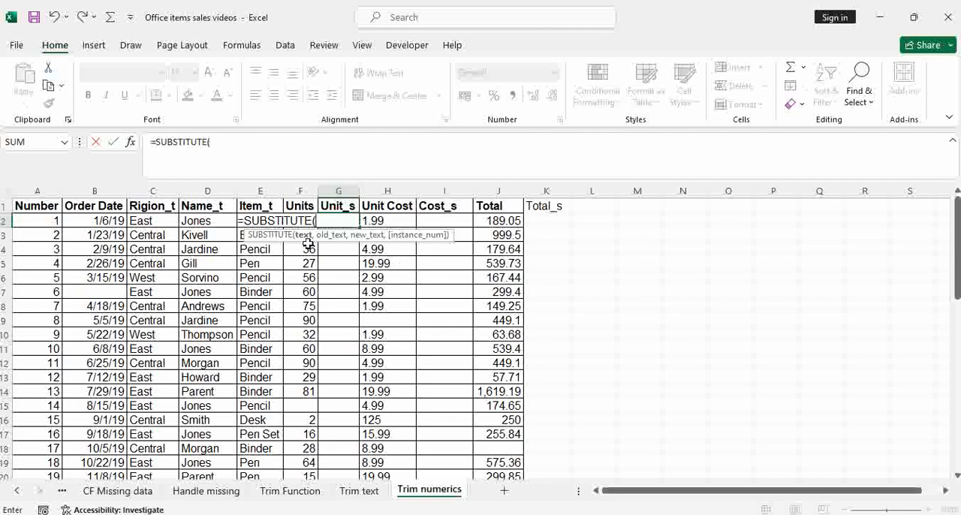
key(Left)
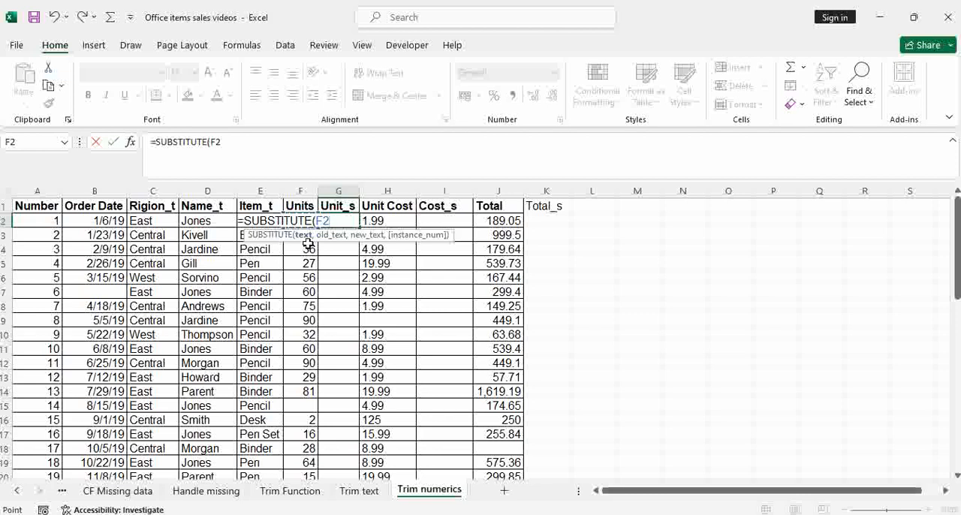
text(,)
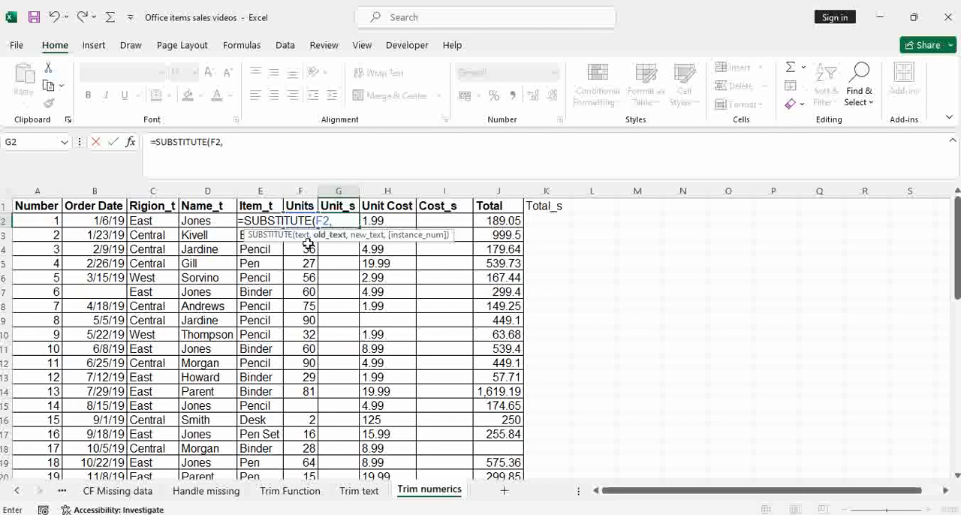
text(" ",)
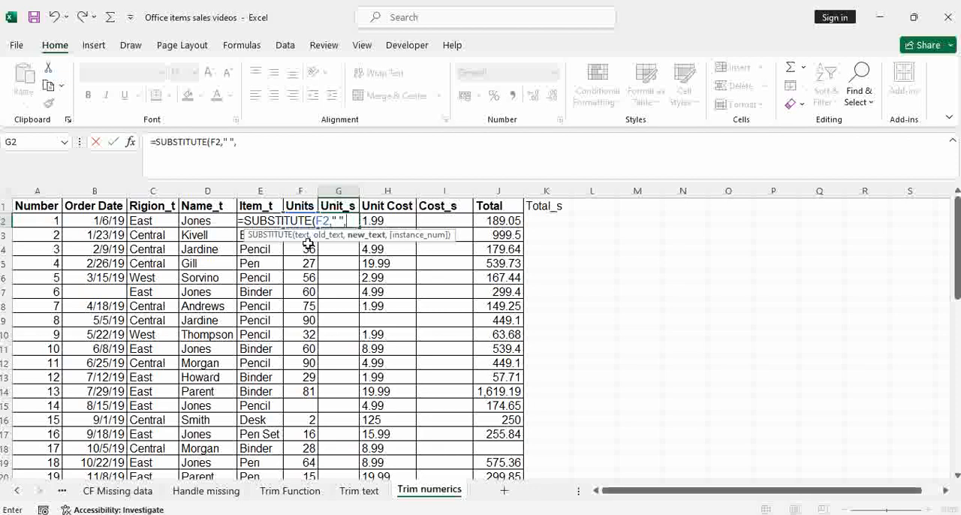
text(""))
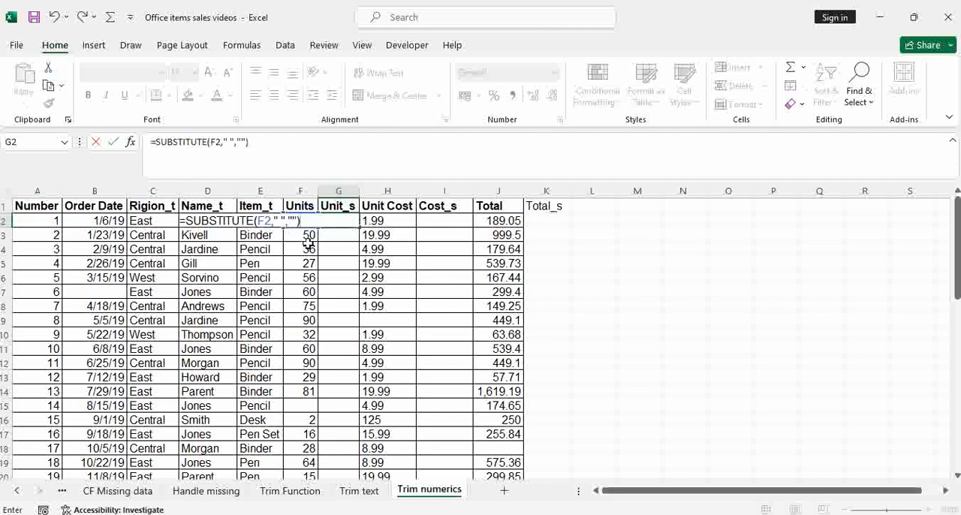
key(Return)
click(350, 220)
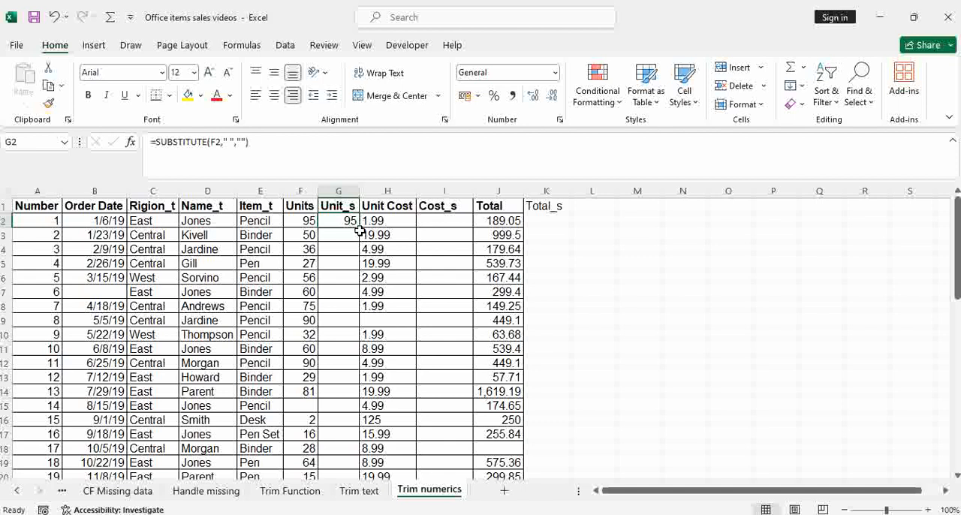
double_click(359, 229)
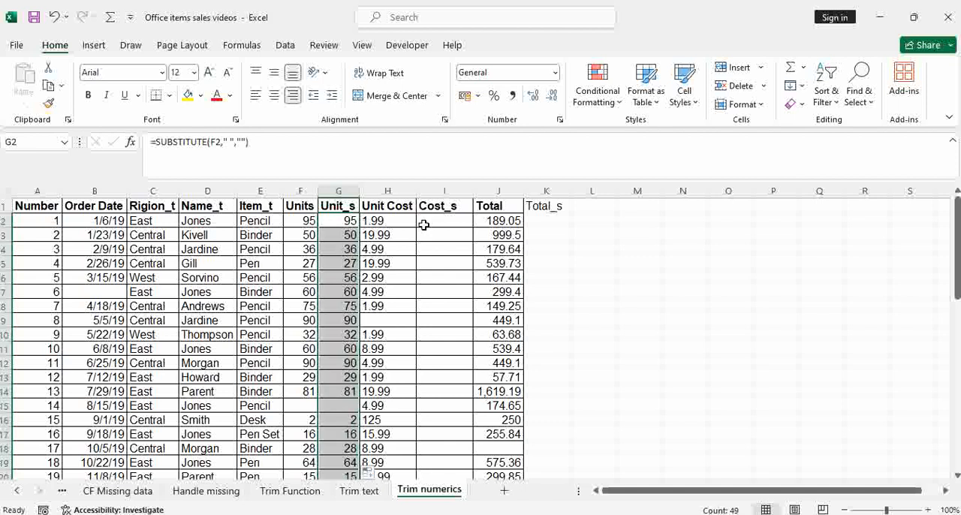
Step: Copy the G2 formula into I2 as formulas only and fill it down the Cost_s column
click(344, 221)
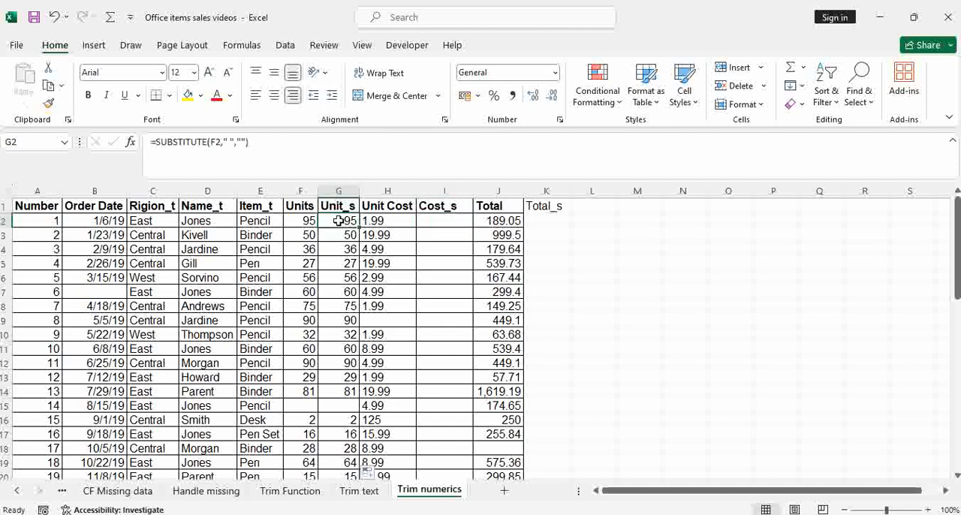
key(ctrl+c)
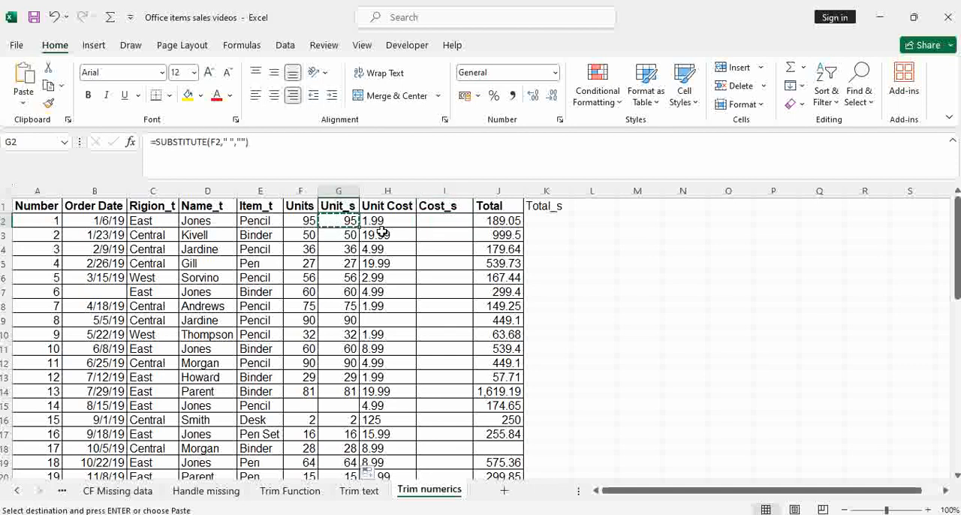
click(456, 220)
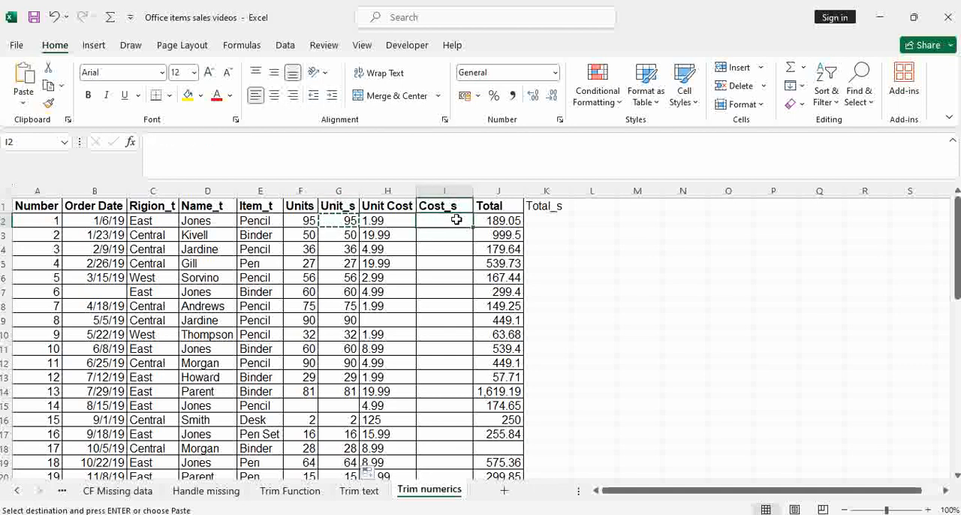
key(ctrl+alt+v)
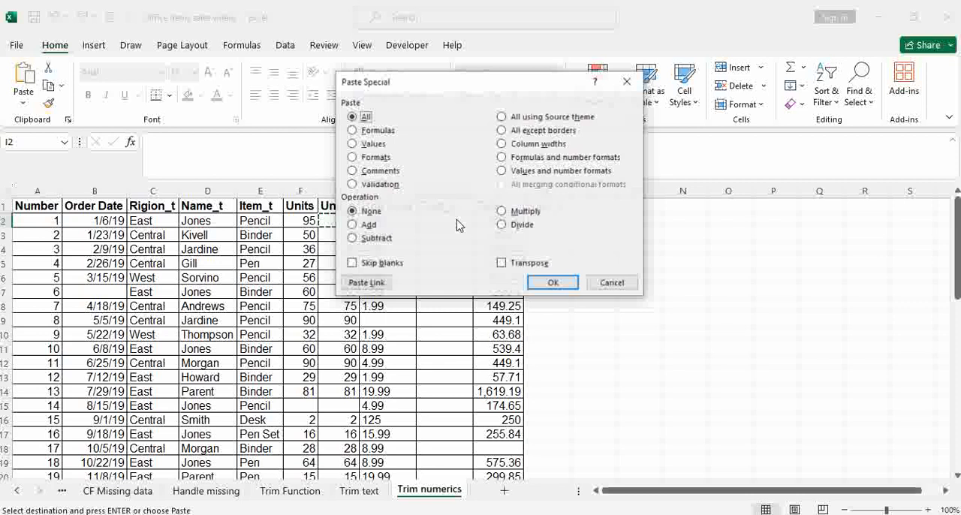
click(380, 131)
click(559, 283)
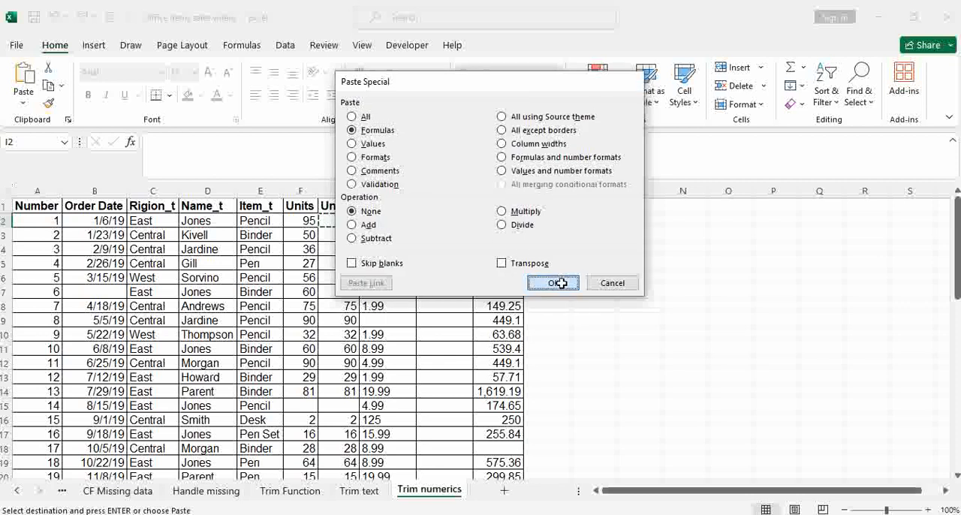
double_click(473, 227)
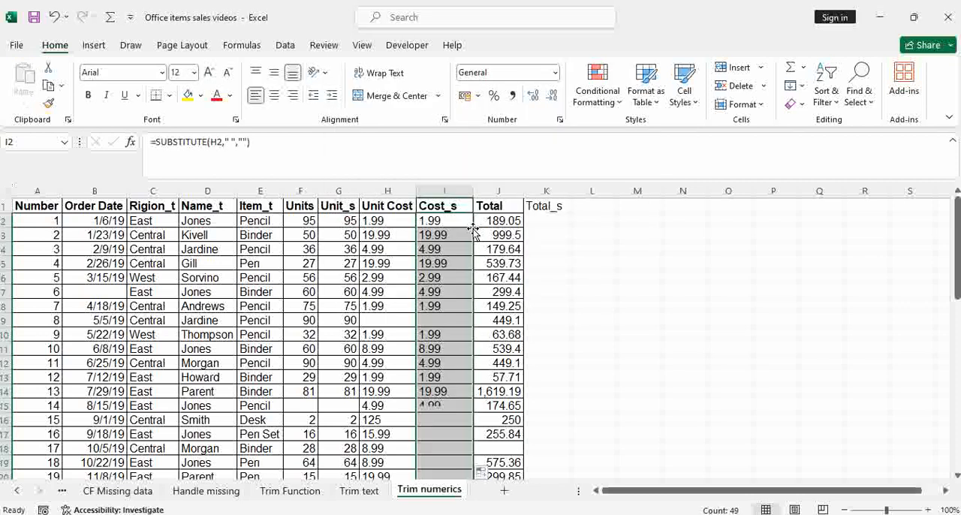
click(562, 222)
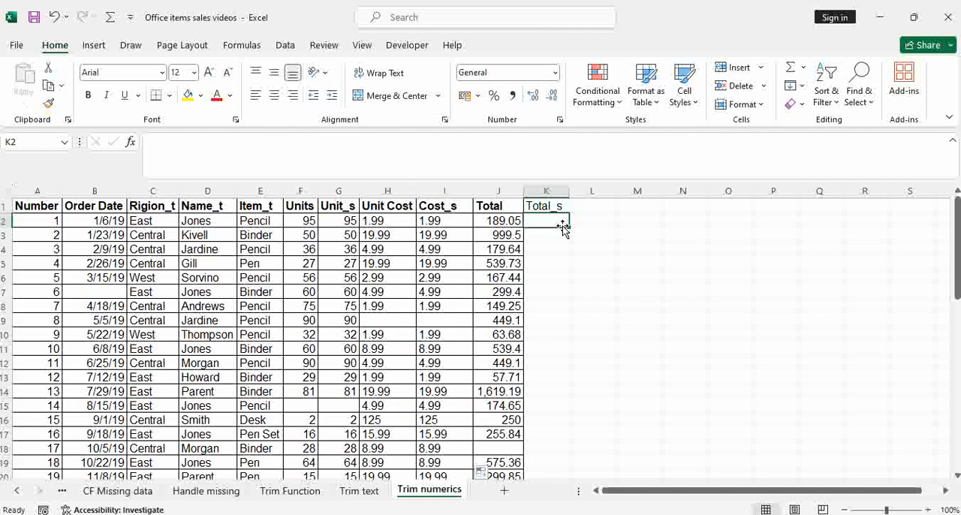
click(457, 221)
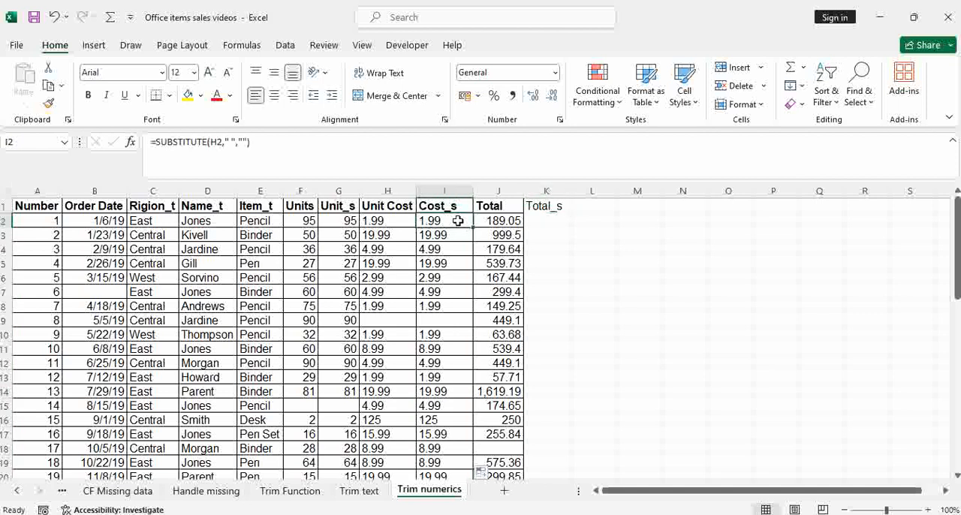
key(ctrl+c)
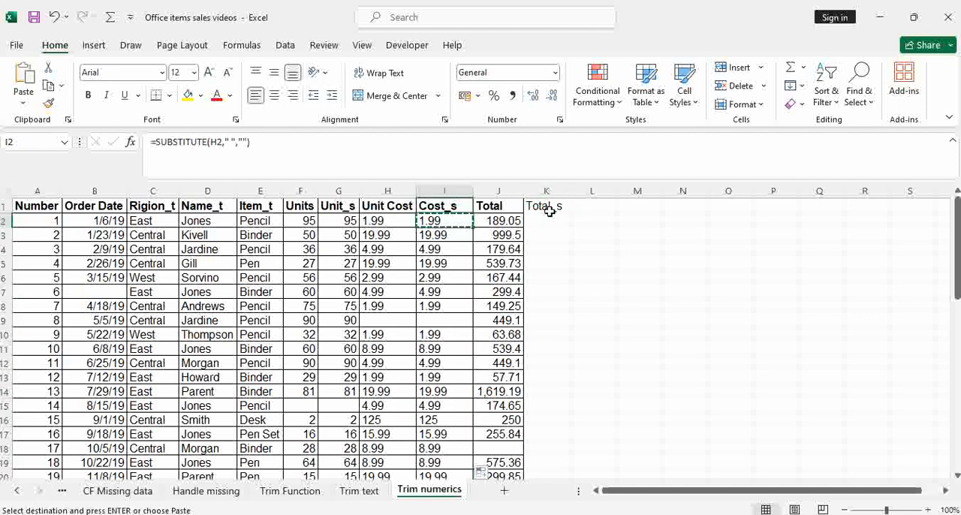
click(549, 217)
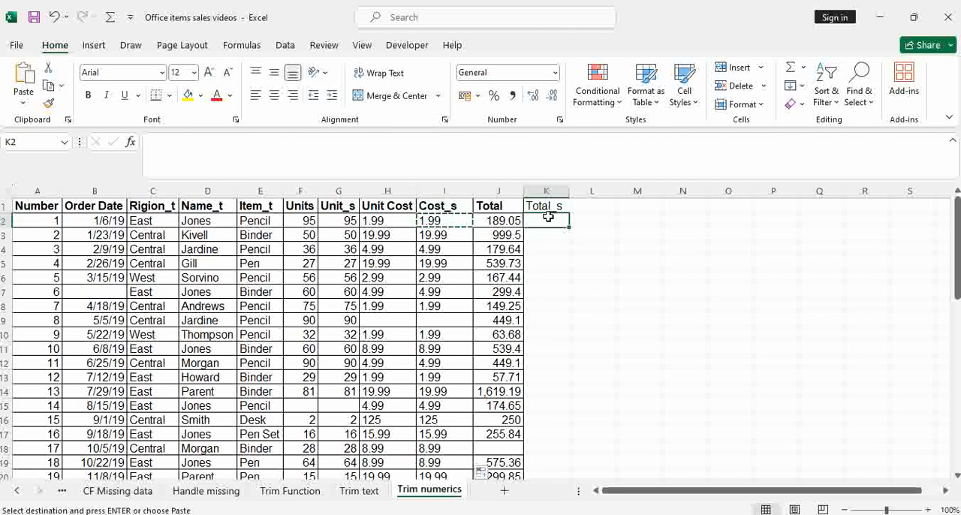
text(=)
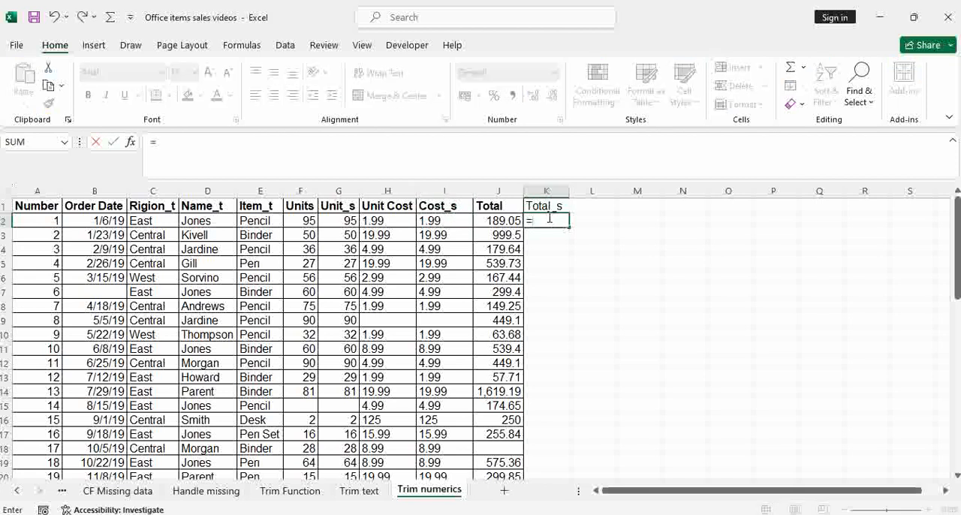
key(Escape)
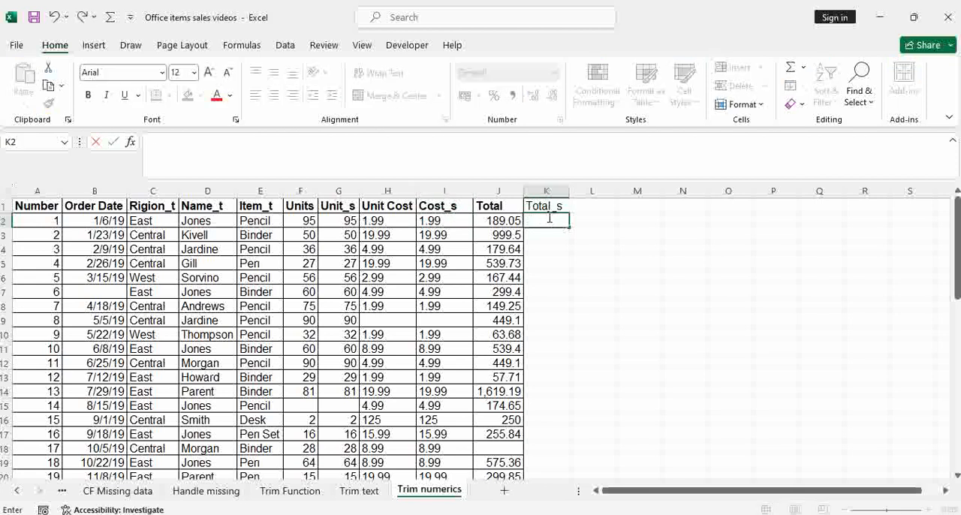
Step: Copy the I2 formula into K2 as formulas only and fill it down the Total_s column
click(460, 216)
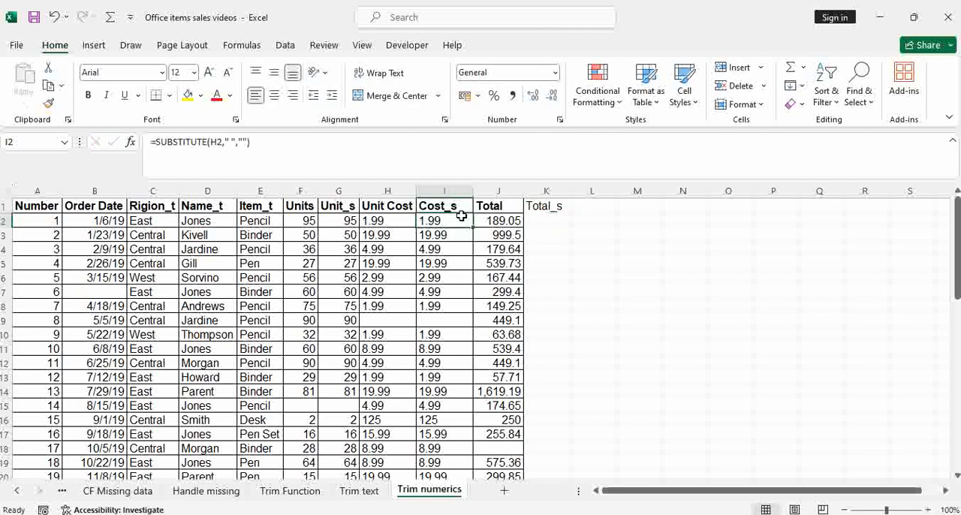
key(ctrl+c)
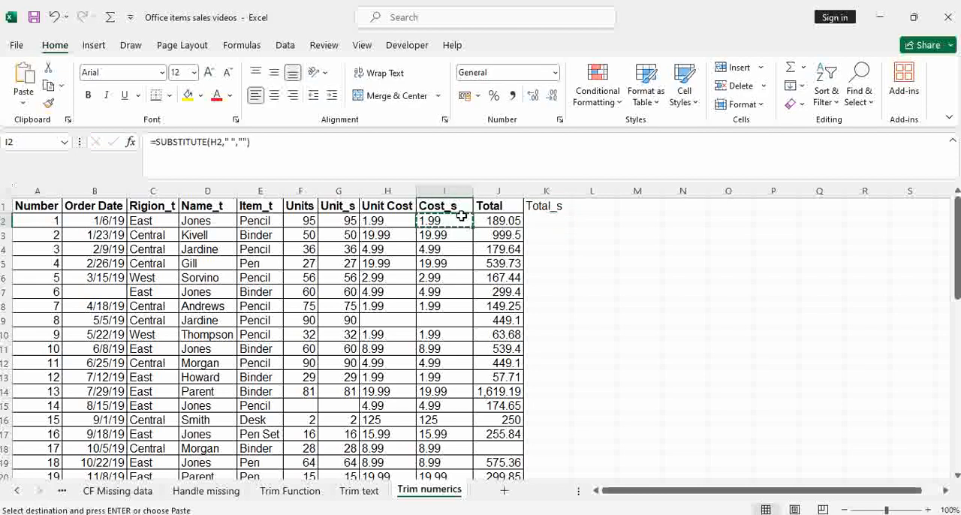
click(556, 222)
key(ctrl+alt+v)
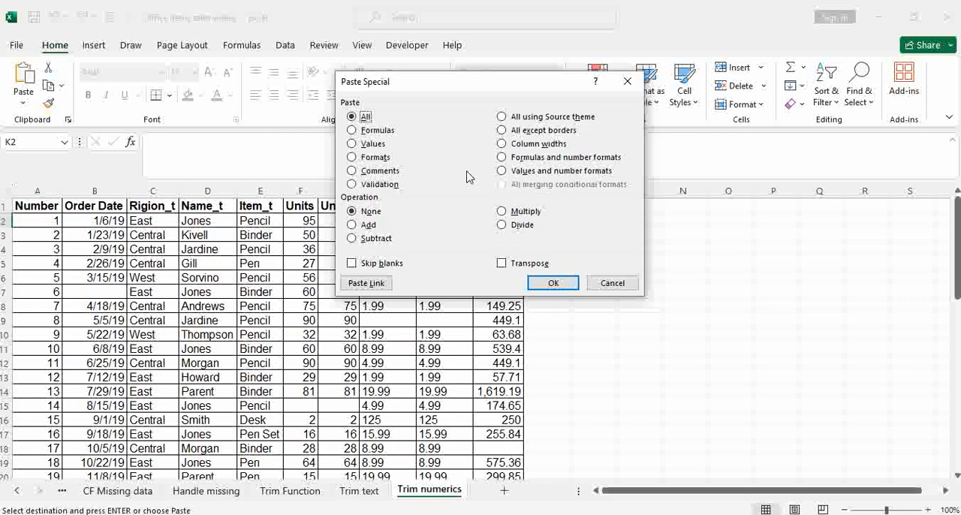
click(351, 130)
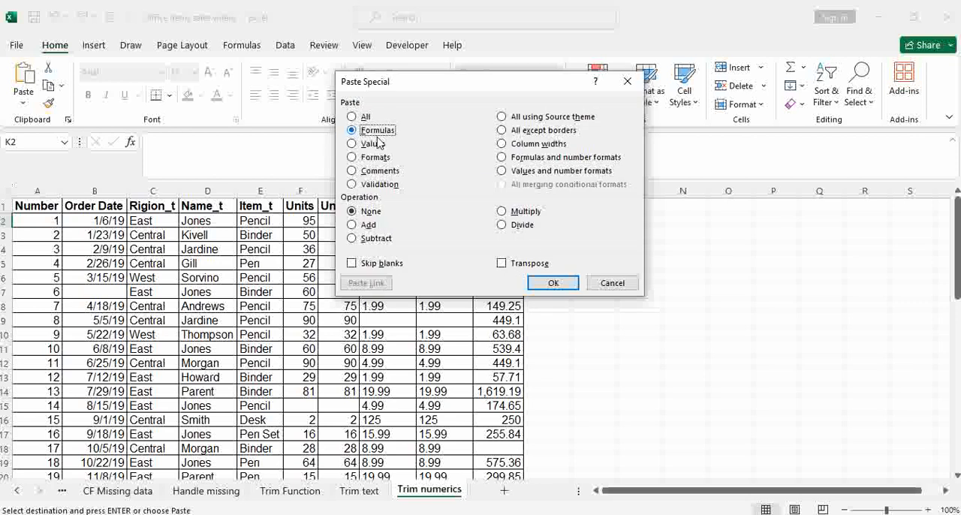
click(552, 283)
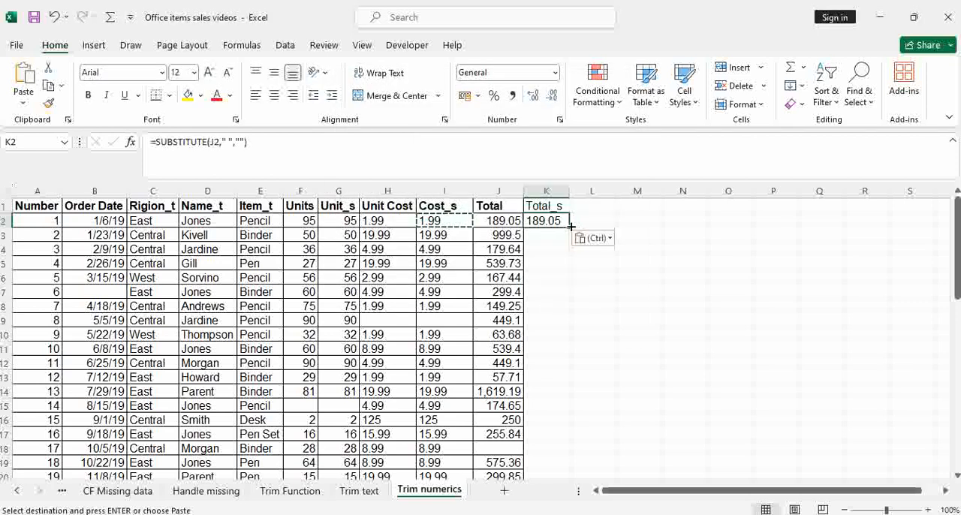
double_click(570, 225)
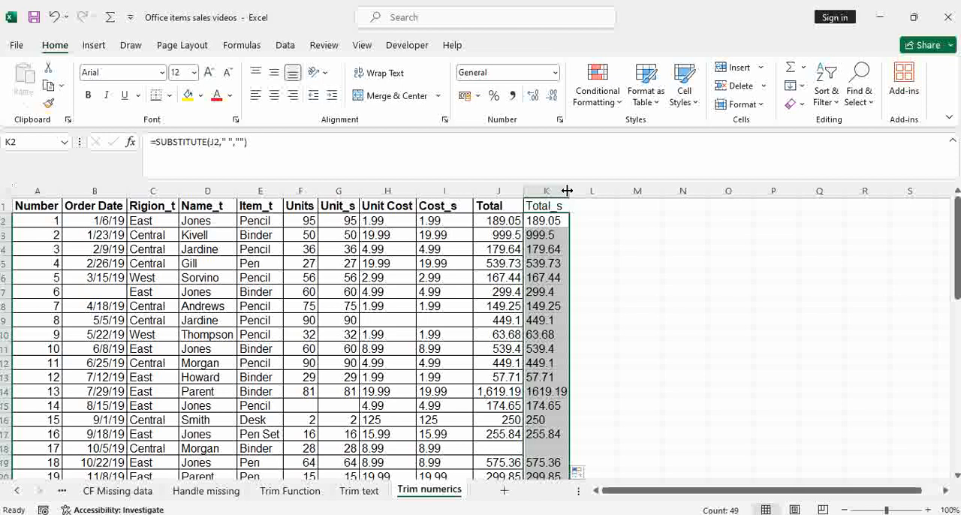
Step: Widen the Total_s and Unit_s columns and select sample values in Cost_s, Total_s and Unit_s to check their summaries
drag(567, 195, 587, 195)
click(653, 262)
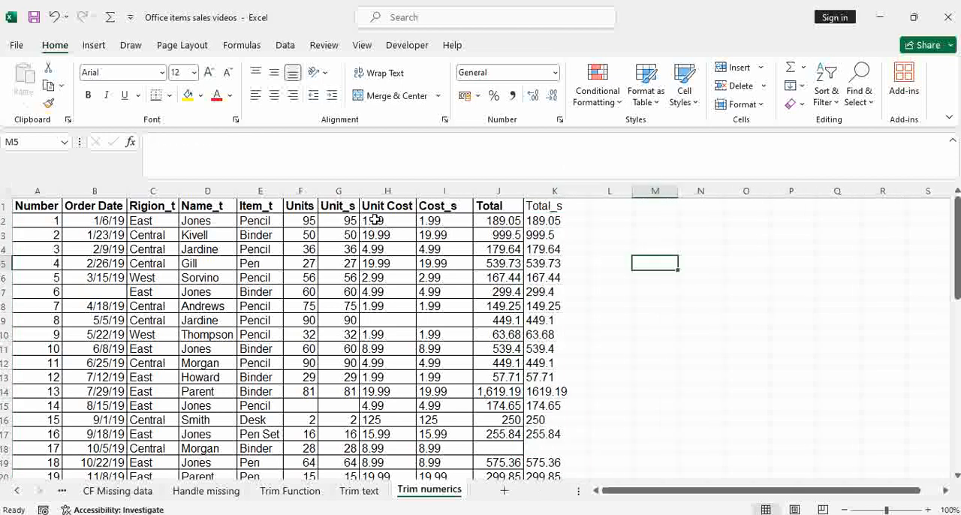
drag(432, 221, 435, 253)
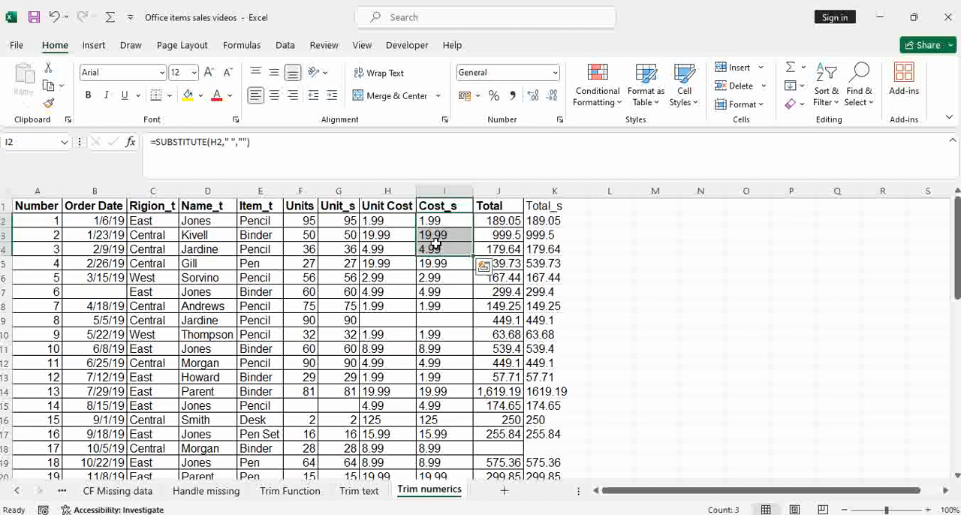
drag(538, 220, 540, 261)
click(347, 222)
drag(348, 222, 350, 264)
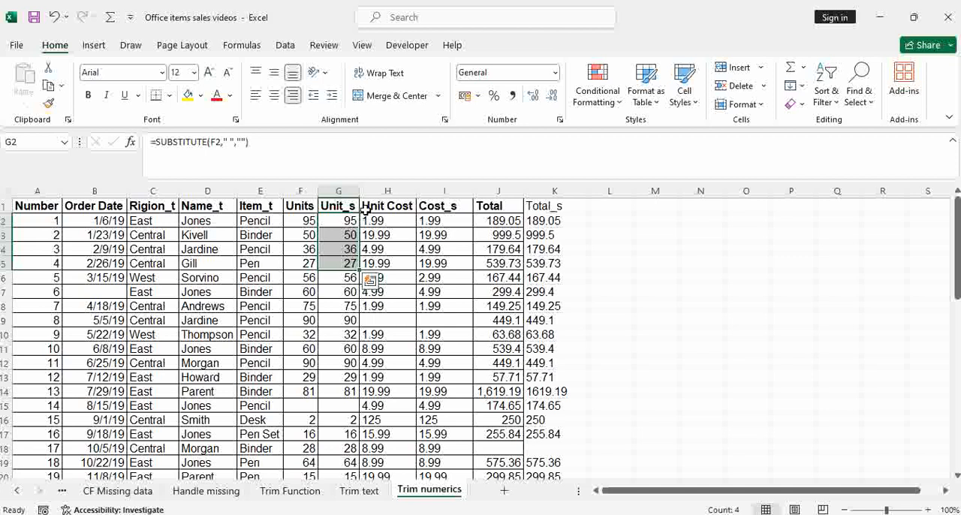
drag(359, 191, 368, 191)
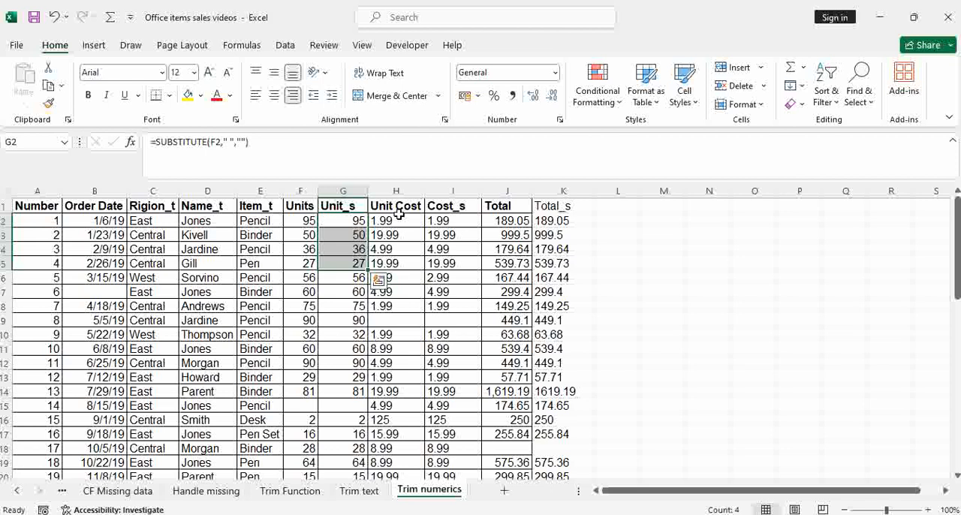
Step: Insert a blank column between Unit_s and Unit Cost
click(392, 189)
right_click(393, 191)
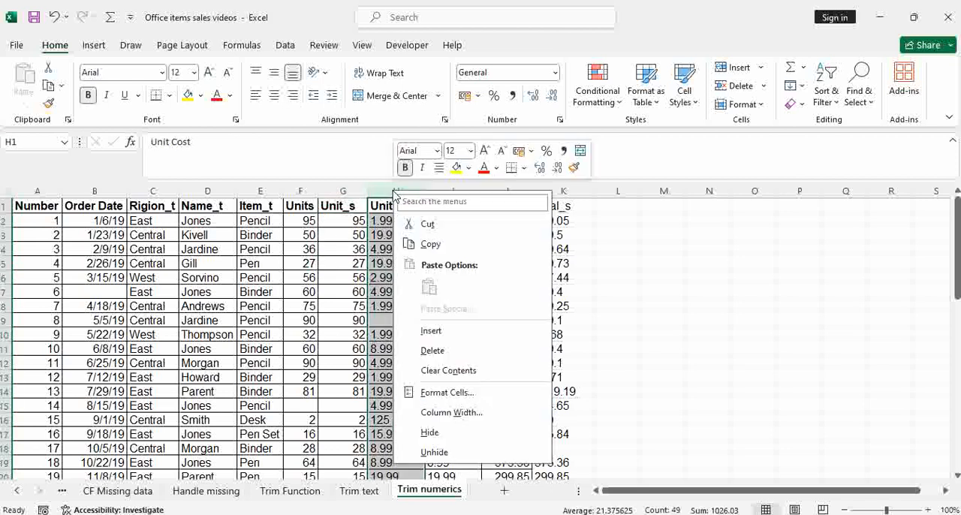
click(442, 331)
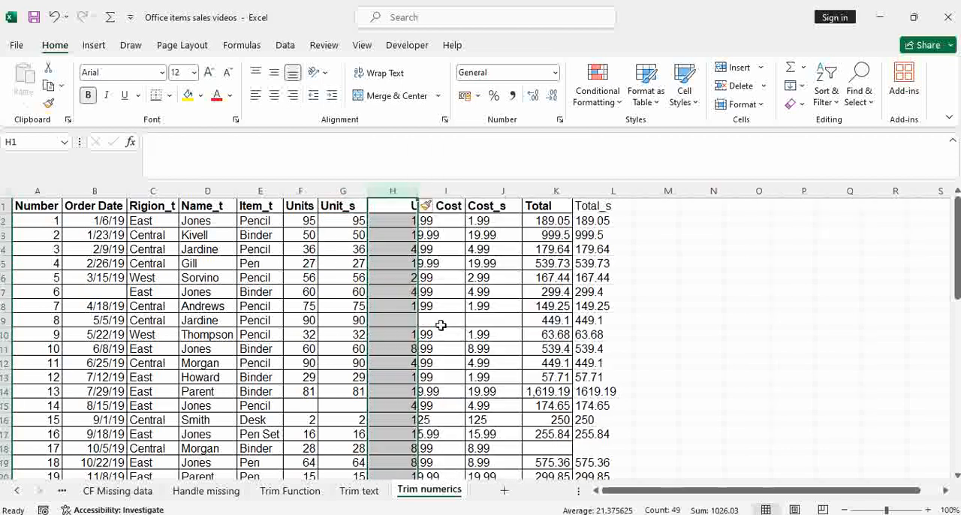
Step: Enter the header Unit_s_v in H1 and fit the column's width to it
click(375, 208)
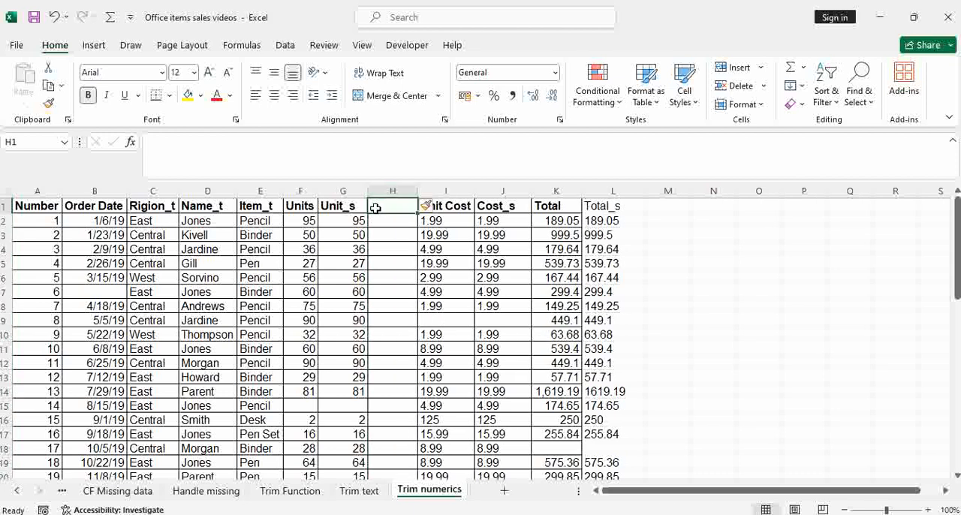
text(Unit)
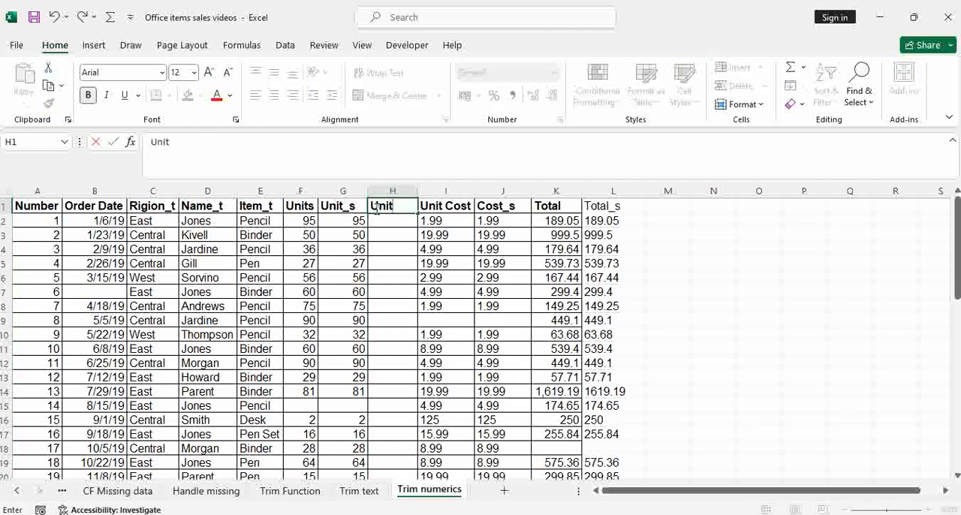
text(_s_v)
click(432, 249)
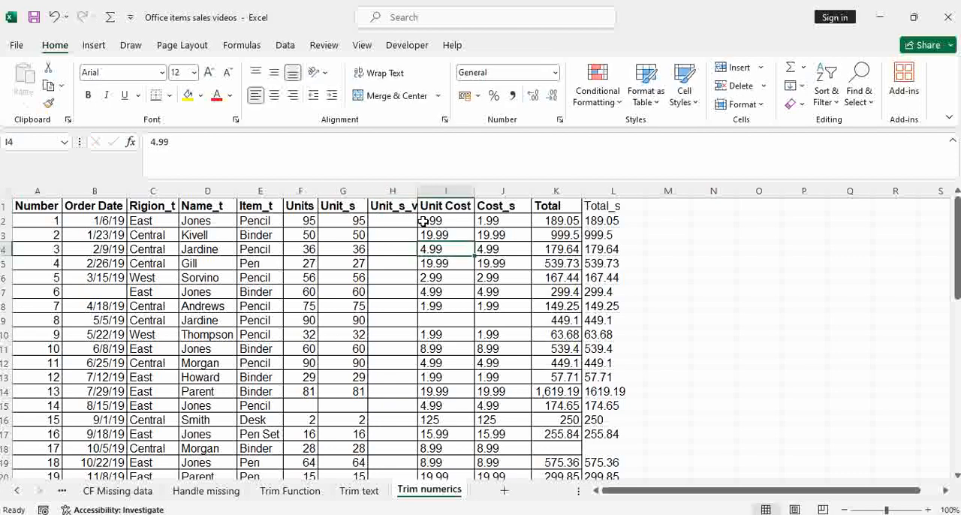
double_click(416, 192)
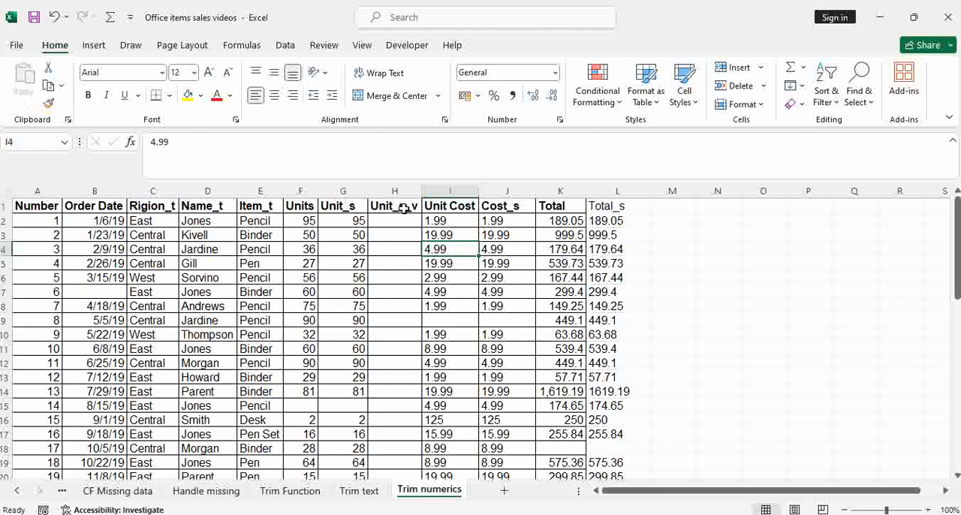
Step: Insert a column between Cost_s and Total and enter the header Cost_s_v in K1
click(555, 192)
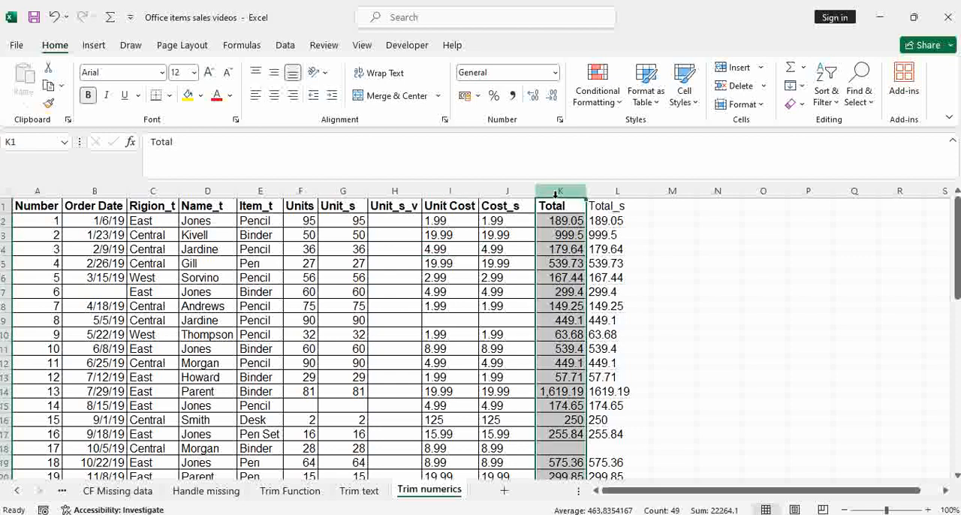
right_click(557, 194)
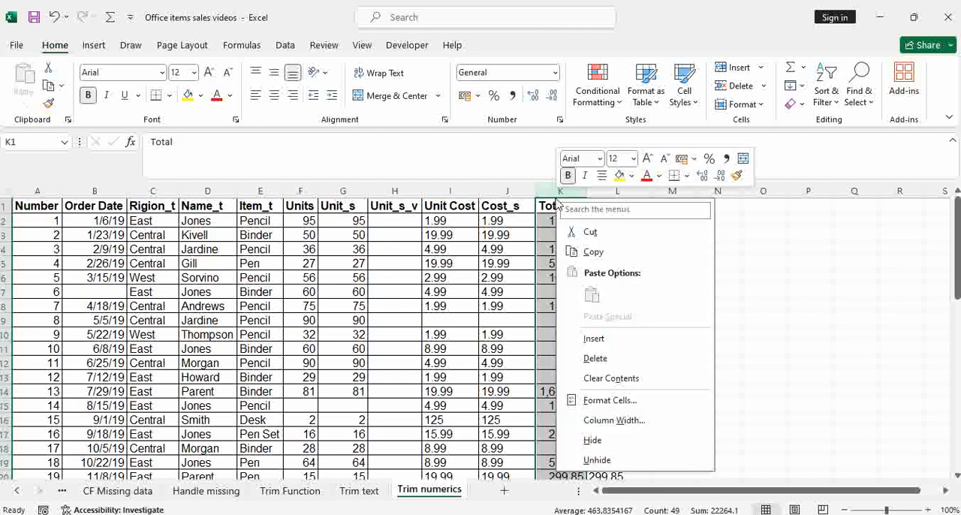
click(611, 344)
click(556, 203)
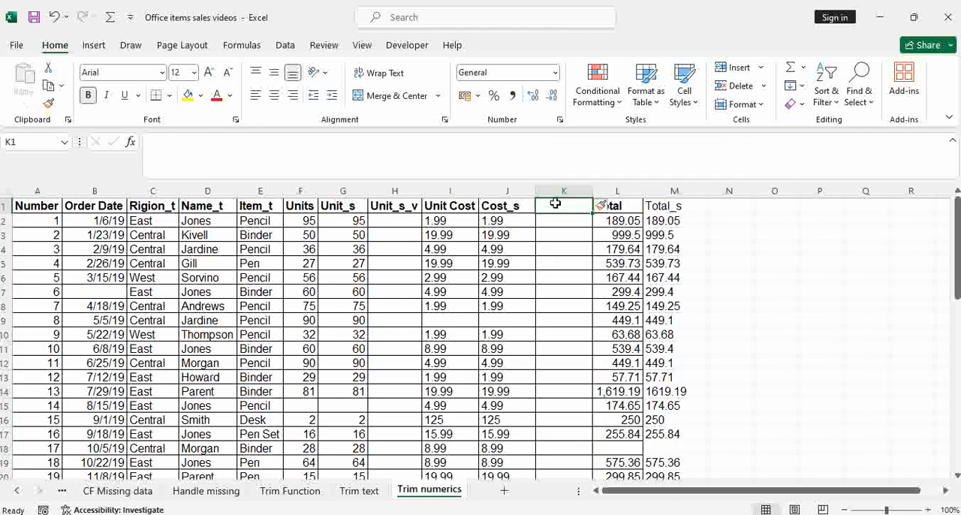
text(Cost)
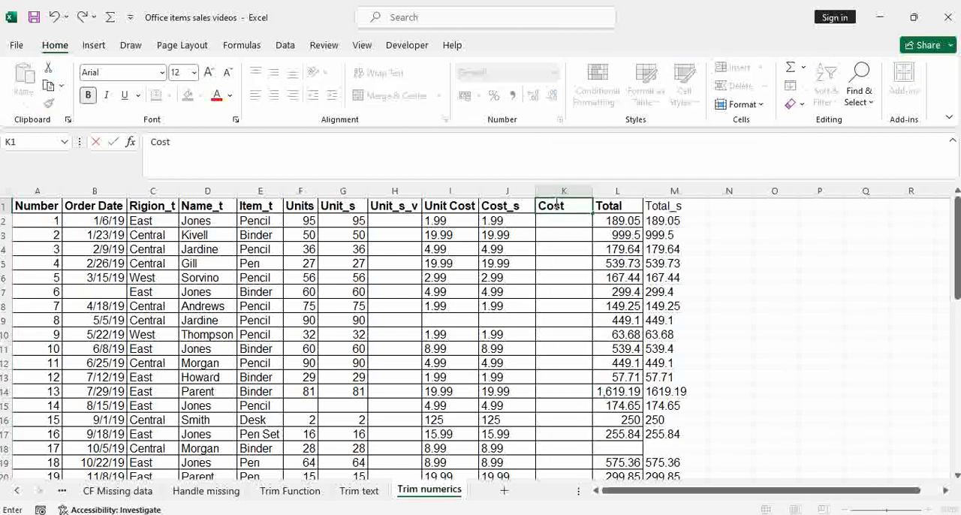
text(_s_v)
click(664, 234)
Step: Enter the header Total_s_v in N1 beside Total_s and fit the column's width to it
click(721, 204)
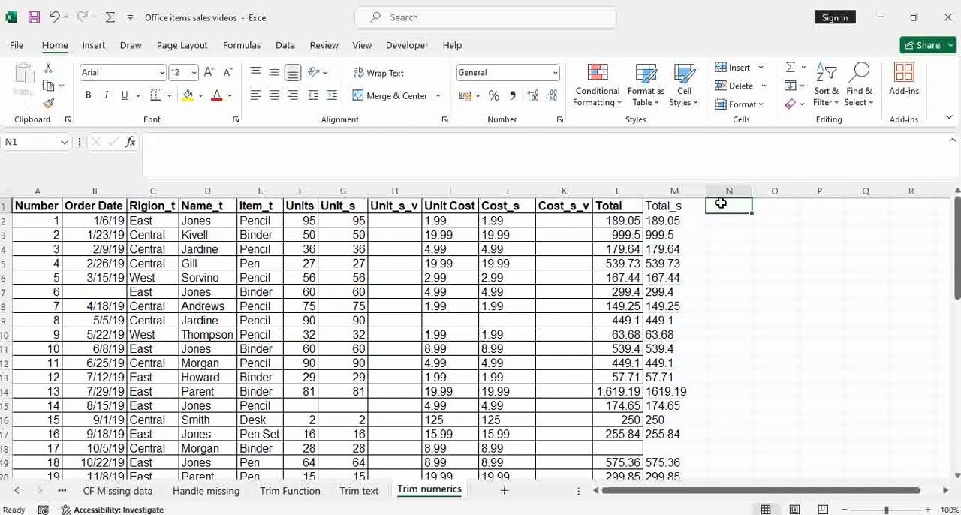
text(Tota)
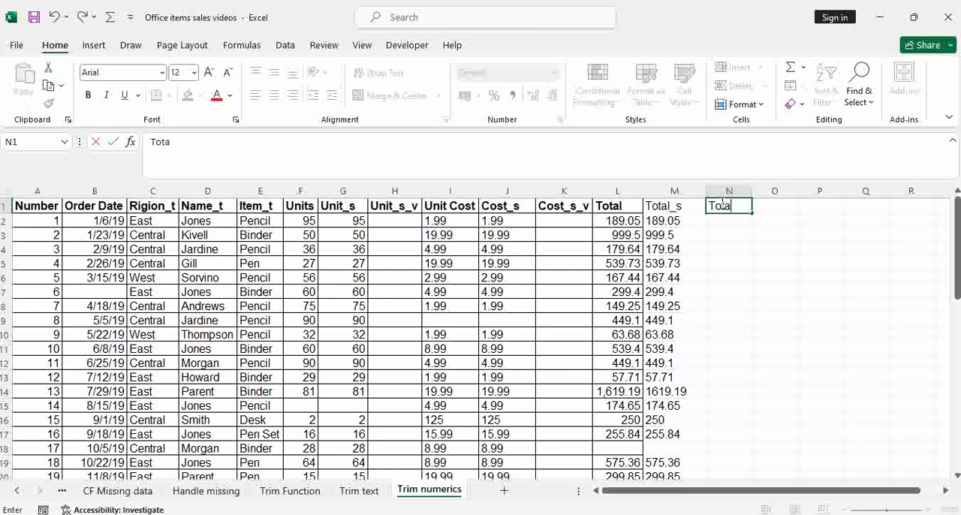
text(l_s_v)
click(768, 260)
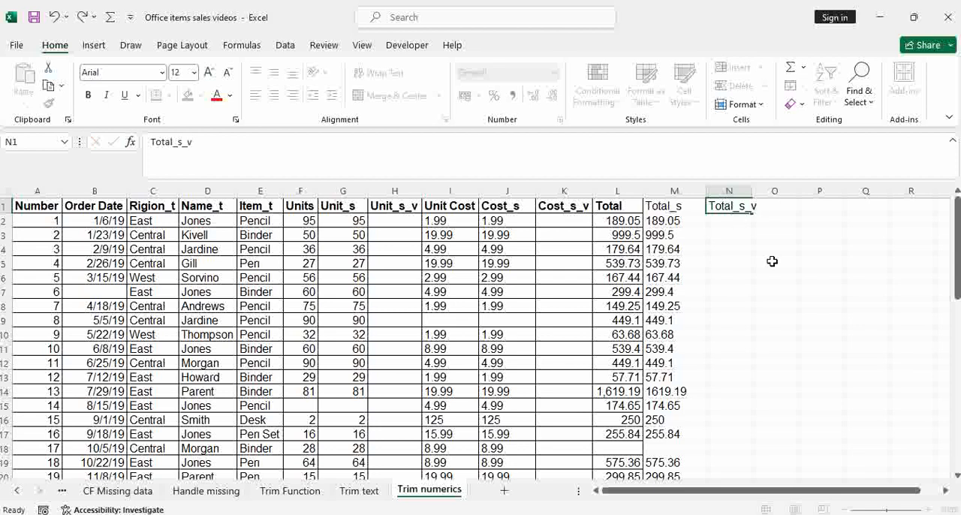
double_click(751, 190)
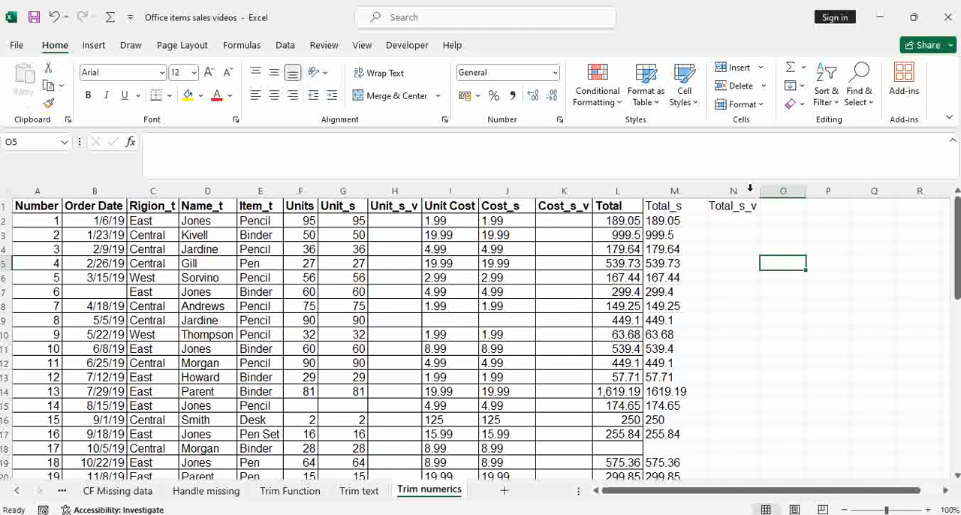
Step: Enter =VALUE(G2) in H2 and fill it down the Unit_s_v column
click(401, 224)
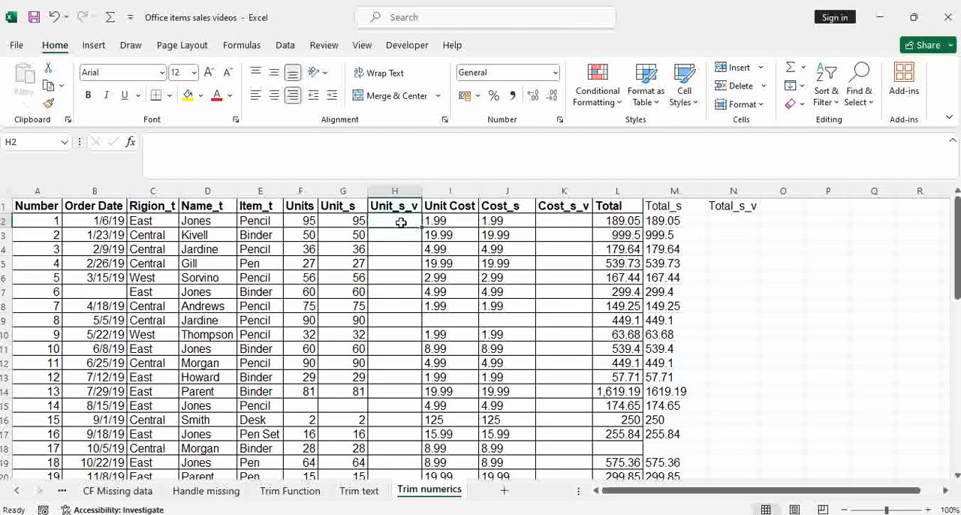
text(=va)
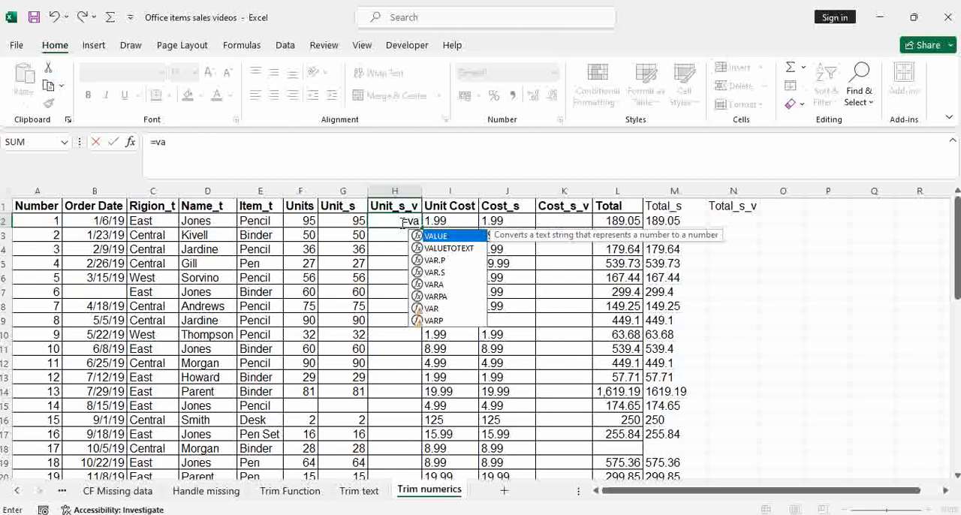
key(Tab)
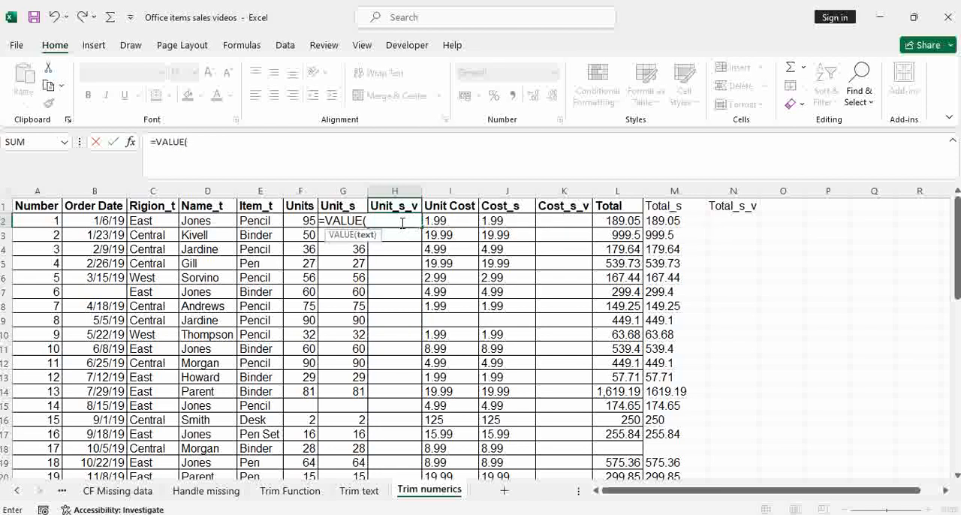
key(Left)
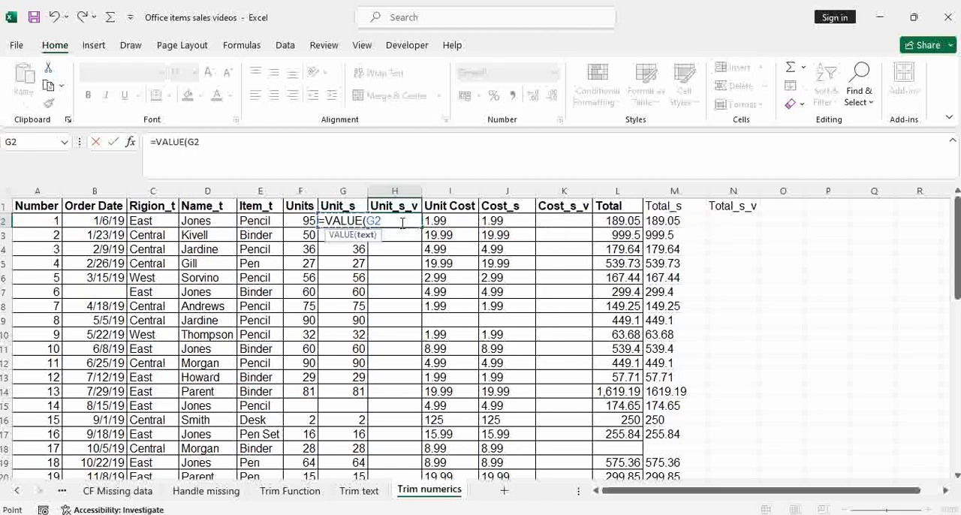
key(Return)
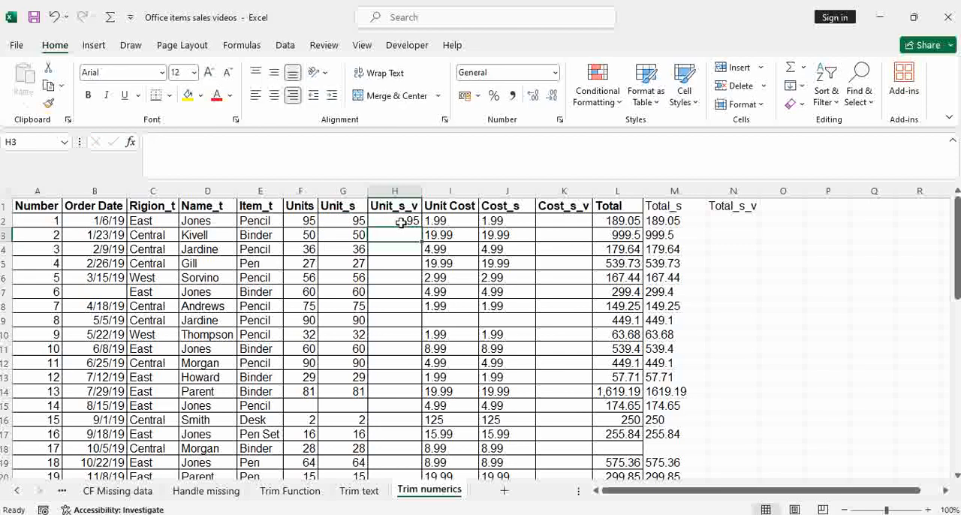
click(401, 223)
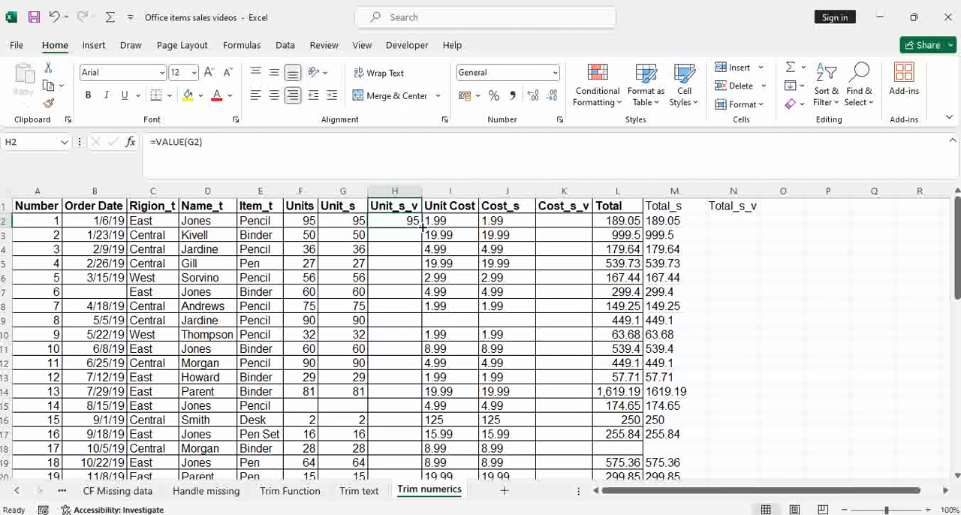
double_click(423, 228)
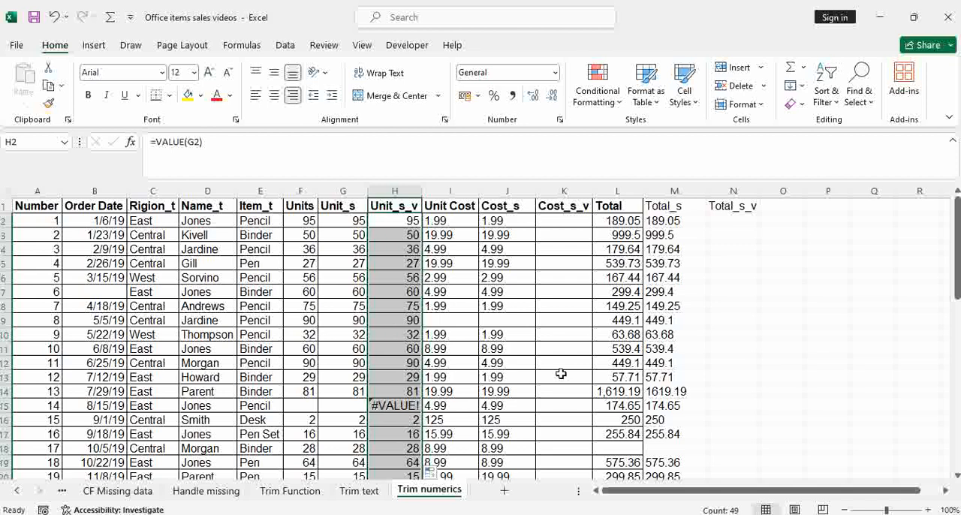
Step: Select the first Unit_s_v values to check their summary, and inspect the formula in H15
click(408, 220)
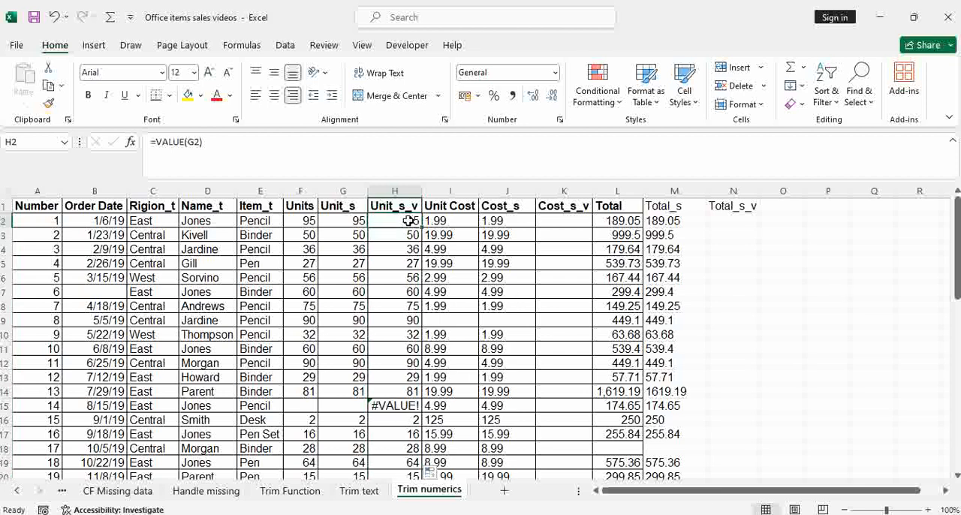
drag(409, 221, 409, 248)
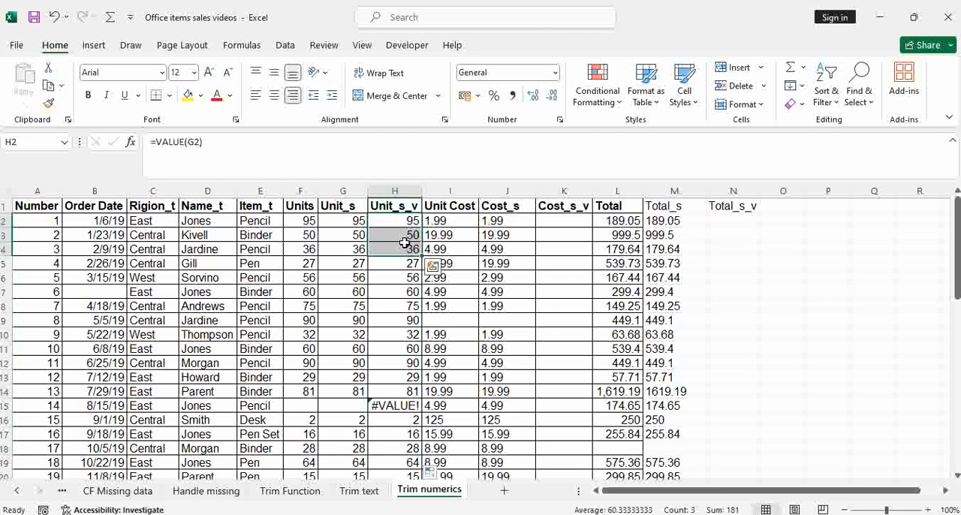
click(406, 247)
click(382, 405)
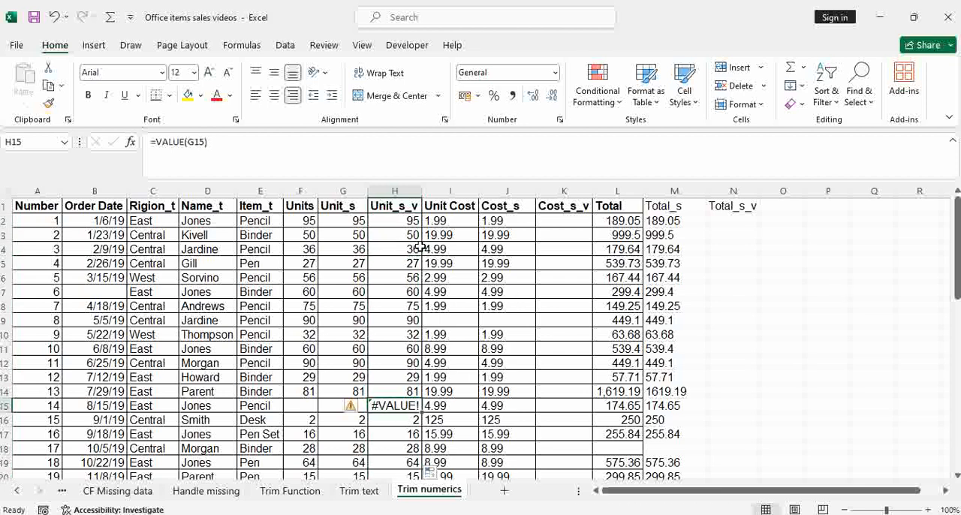
Step: Wrap the H2 formula in IFERROR with 0 as the error value, giving =IFERROR(VALUE(G2),0)
double_click(401, 220)
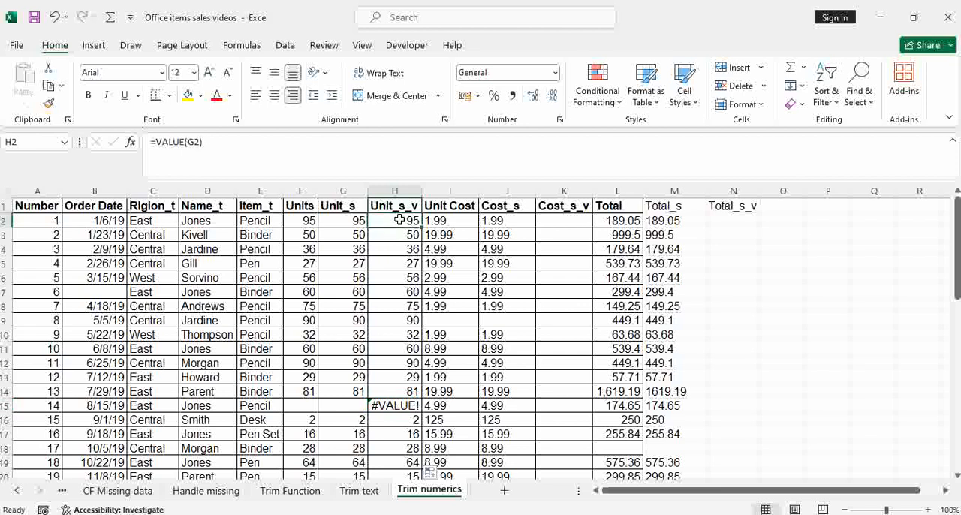
click(327, 222)
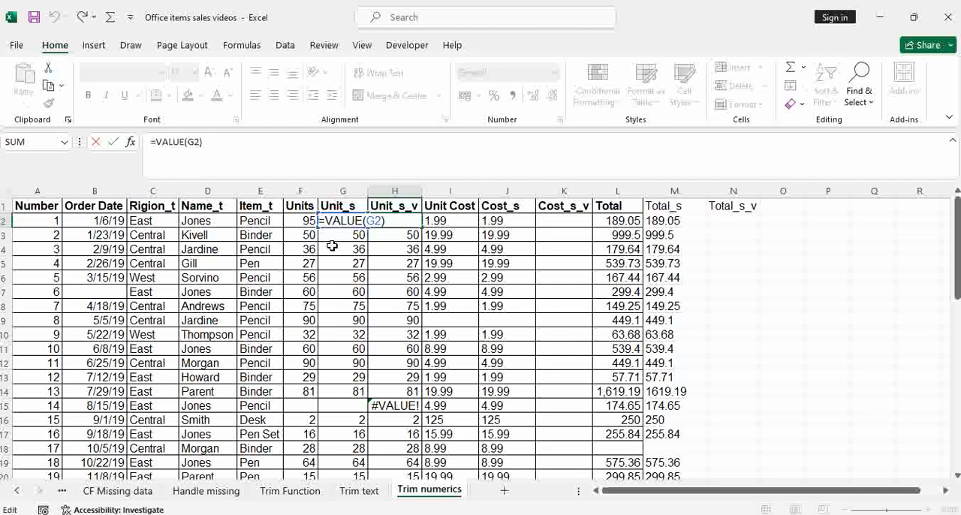
text(if)
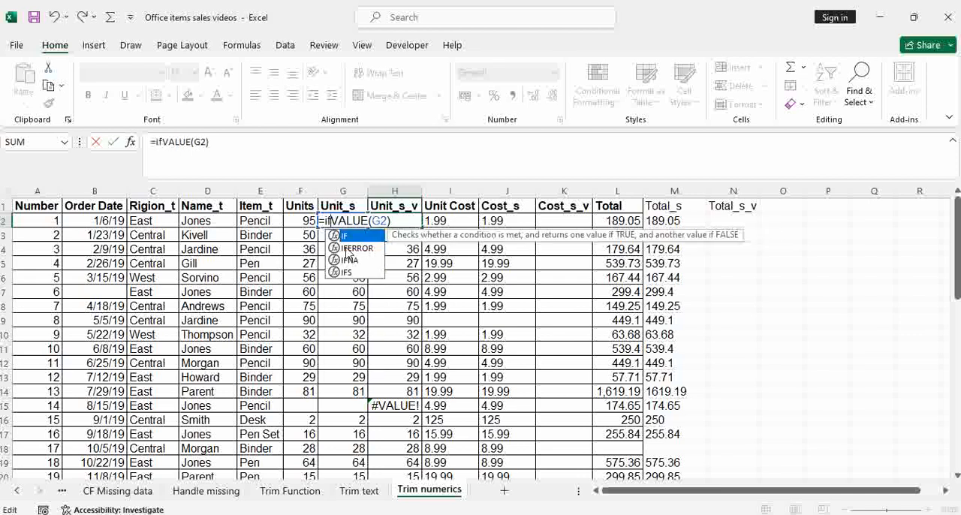
key(Down)
key(Tab)
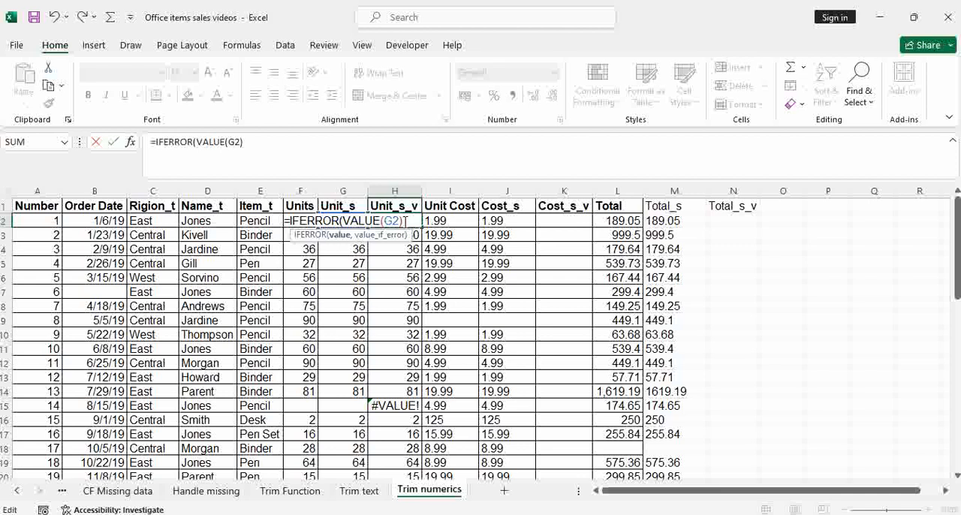
text(,)
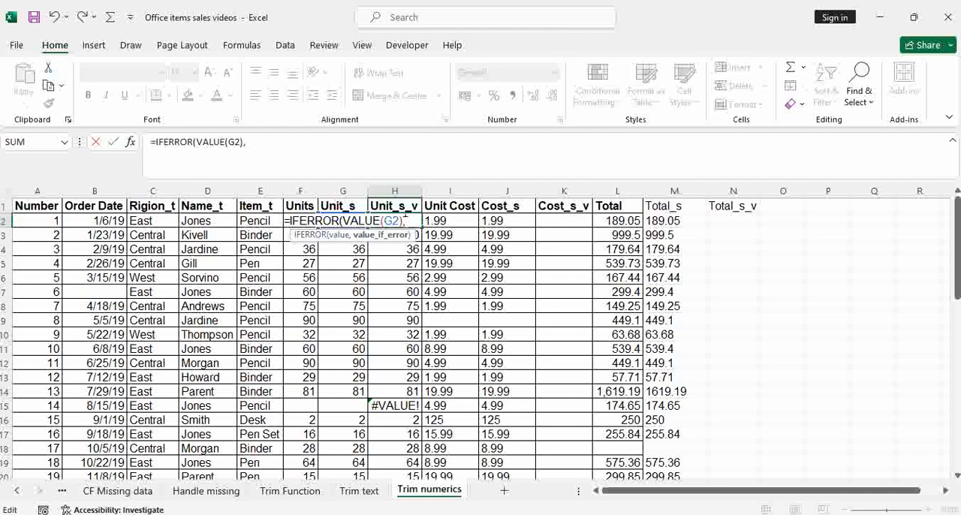
text(0))
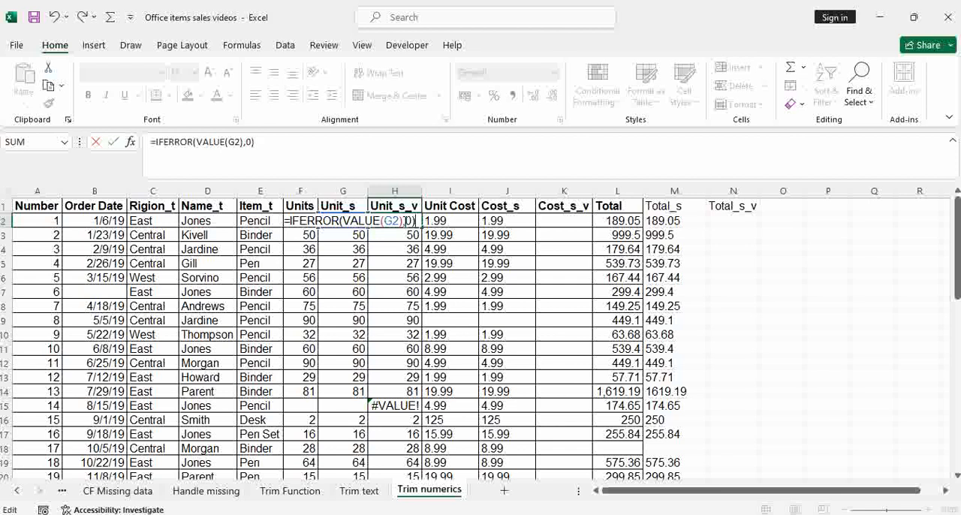
key(Return)
click(404, 221)
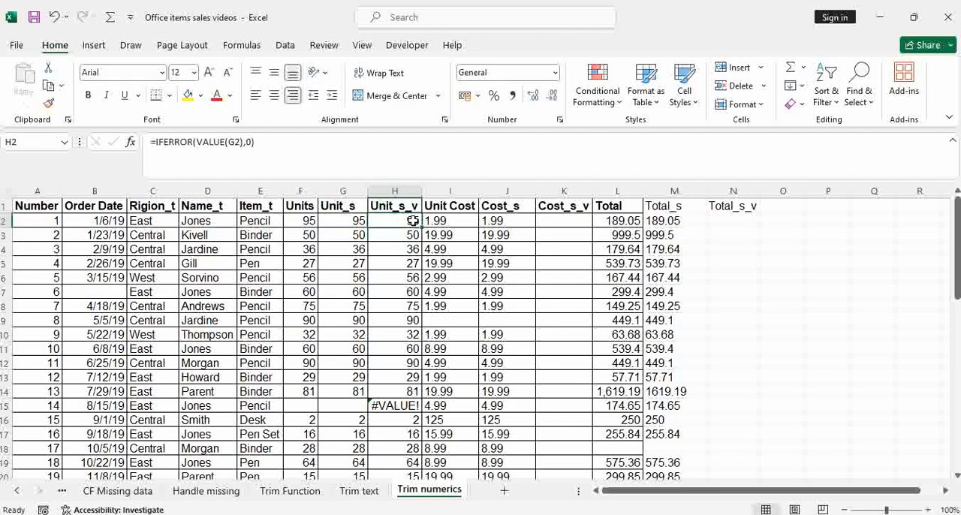
Step: Fill the H2 IFERROR formula down the Unit_s_v column and check the filled values
double_click(423, 227)
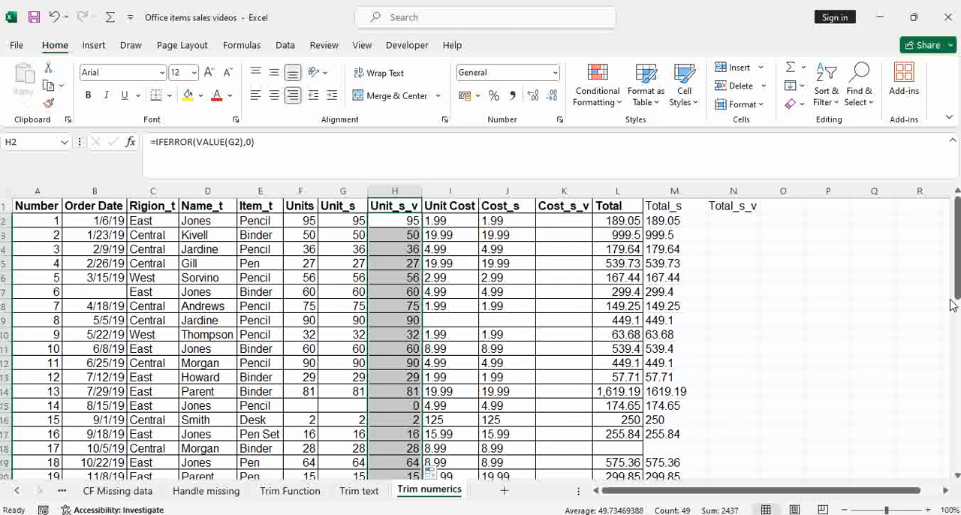
drag(952, 303, 893, 224)
Step: Paste only the formula from H2 into K2, fill it down the Cost_s_v column, and inspect the K2 formula
click(412, 222)
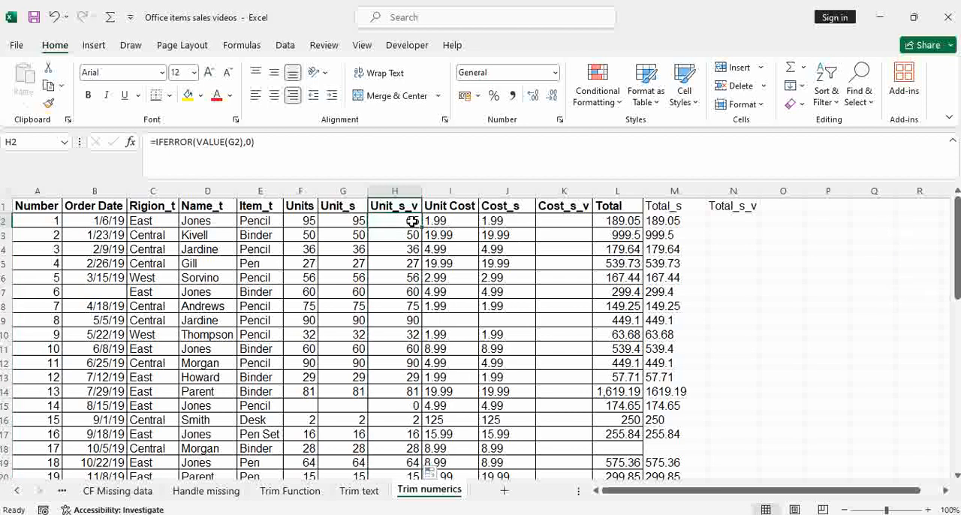
key(ctrl+c)
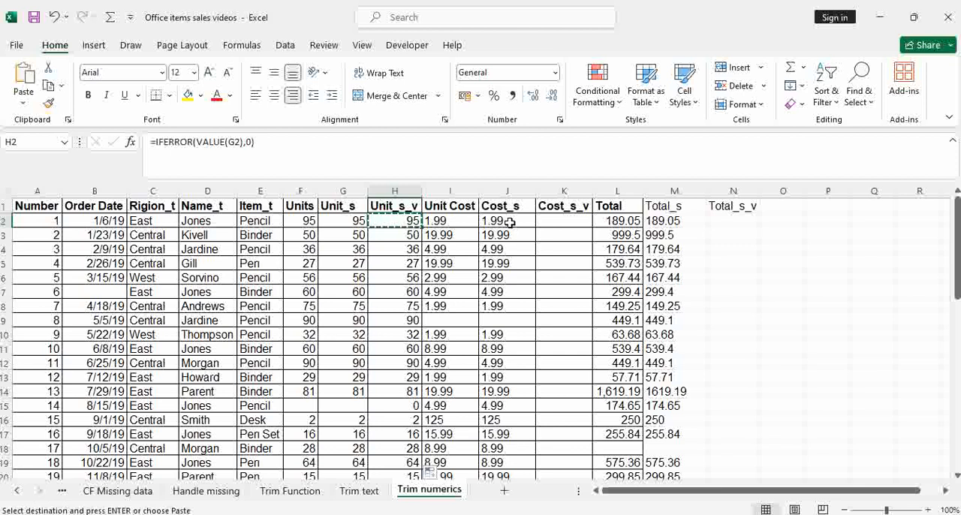
click(547, 222)
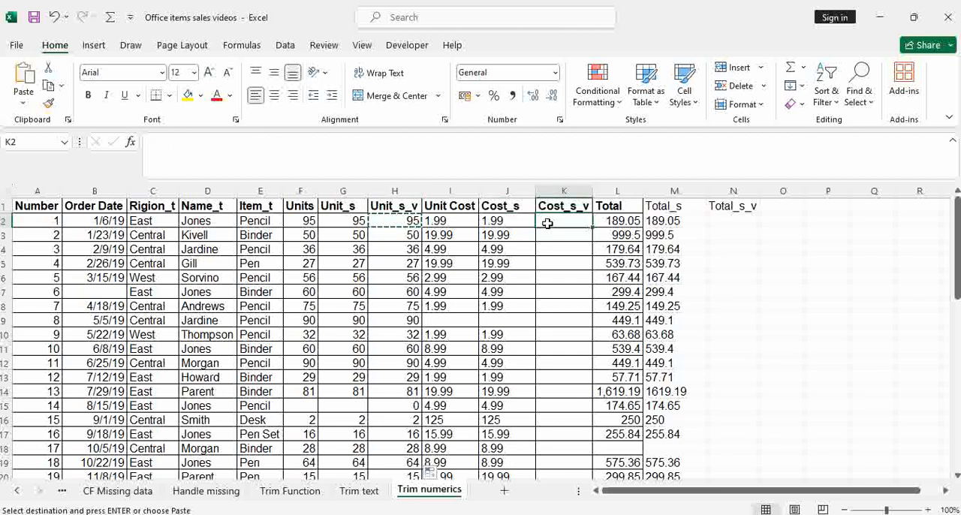
key(ctrl+alt+v)
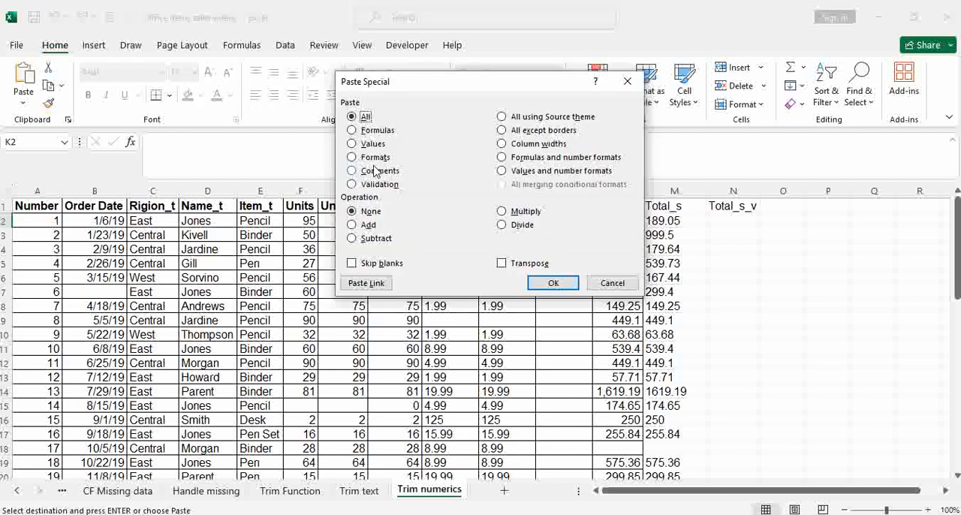
click(353, 130)
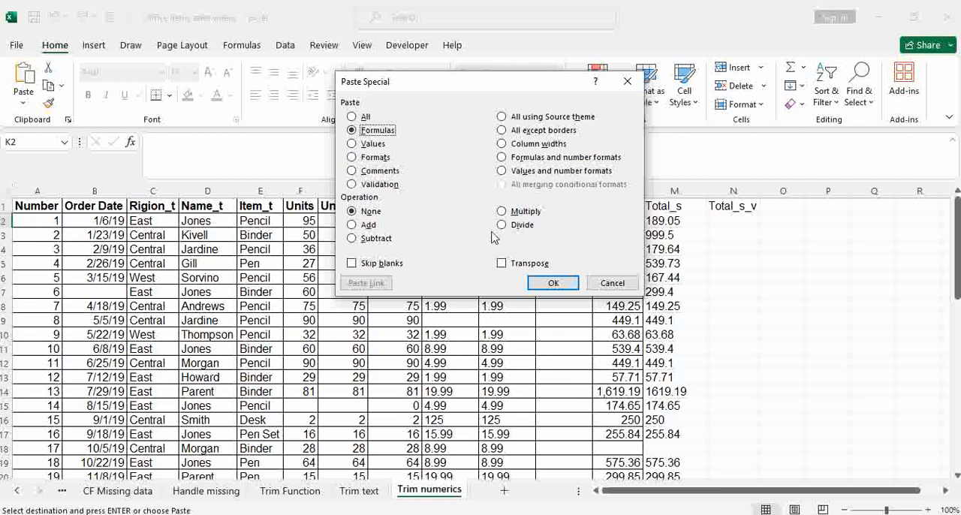
click(553, 284)
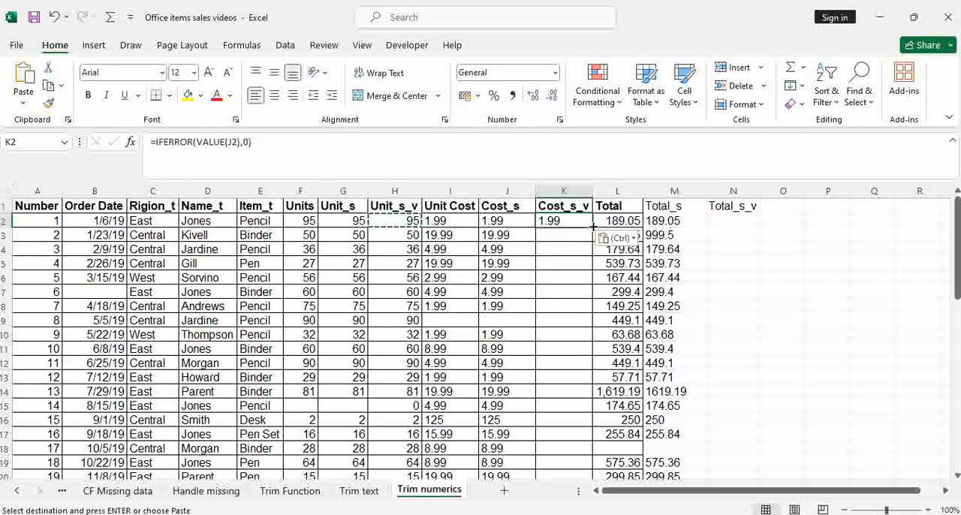
double_click(592, 225)
double_click(577, 223)
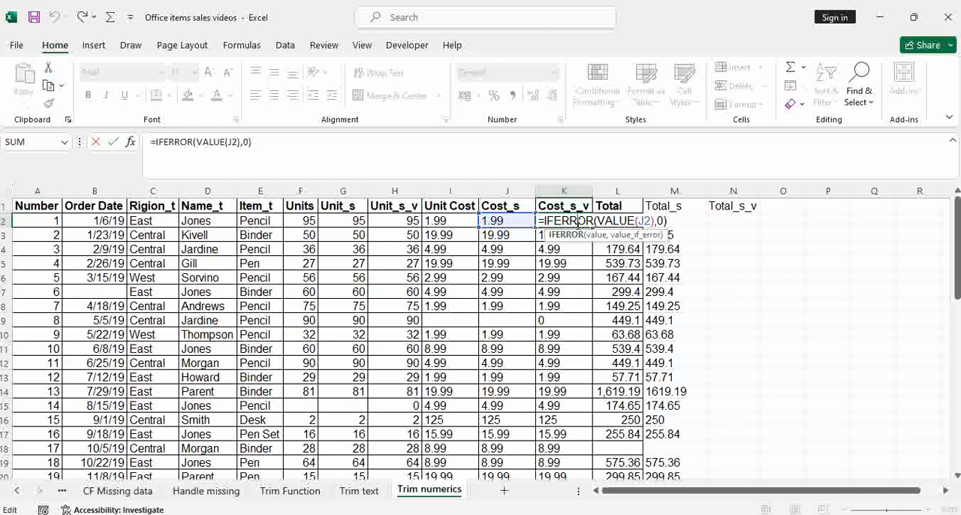
click(572, 332)
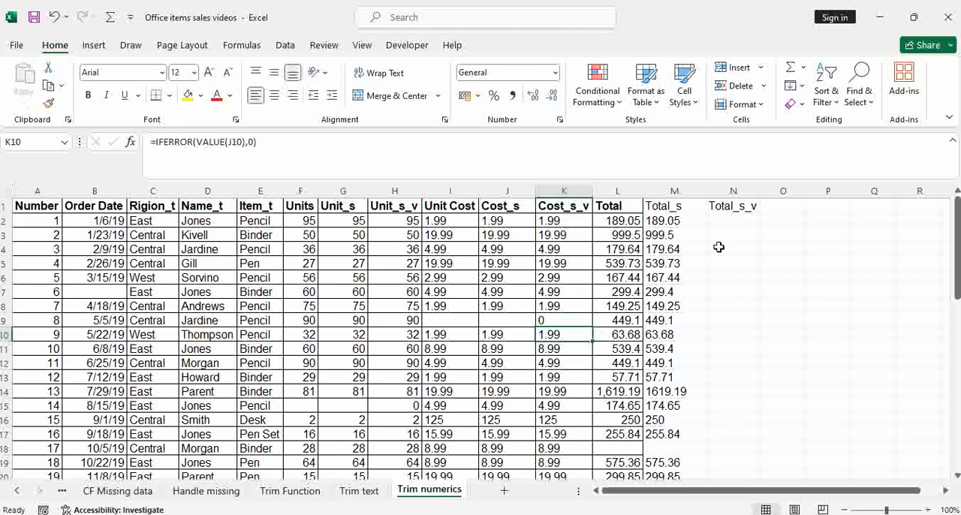
Step: Copy K2 and paste only its formula into N2 under Total_s_v, then inspect the cell reference in N2
click(725, 225)
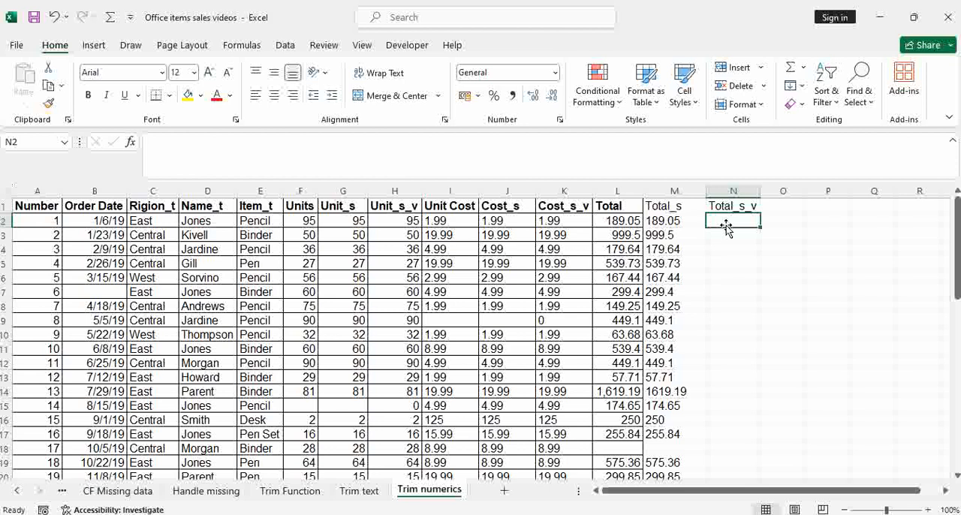
click(566, 217)
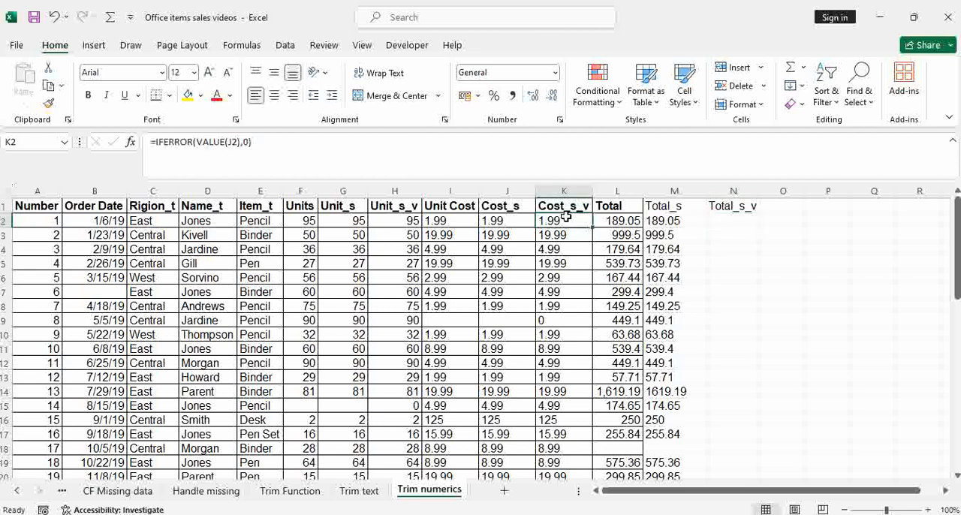
key(ctrl+c)
click(741, 222)
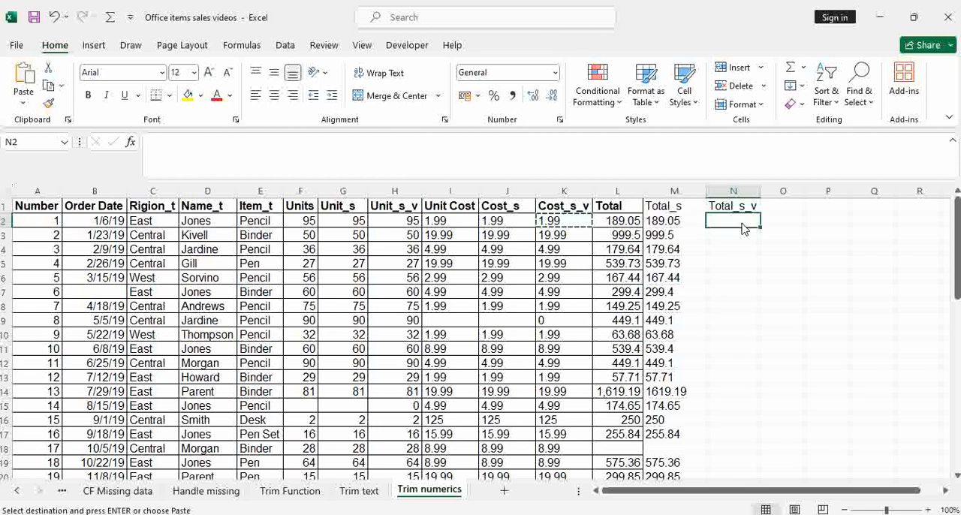
key(ctrl+alt+v)
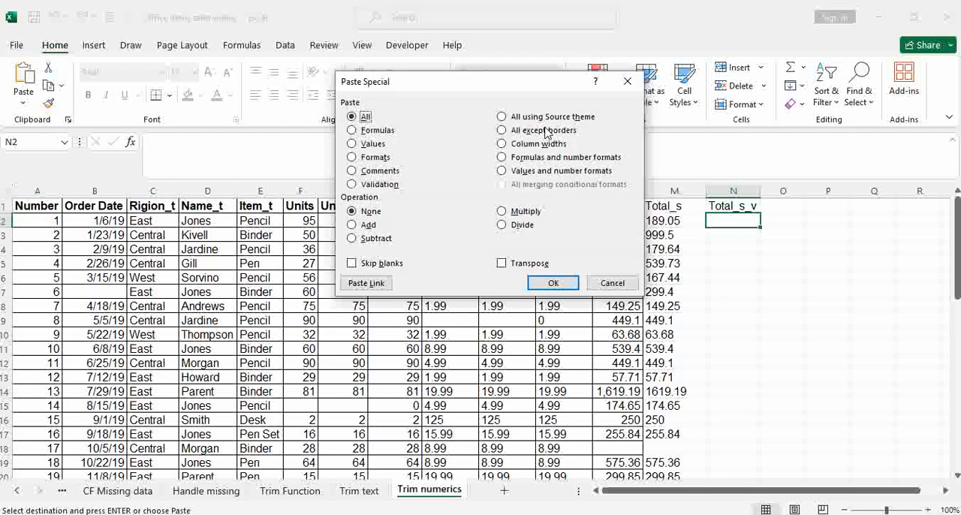
click(375, 131)
click(554, 281)
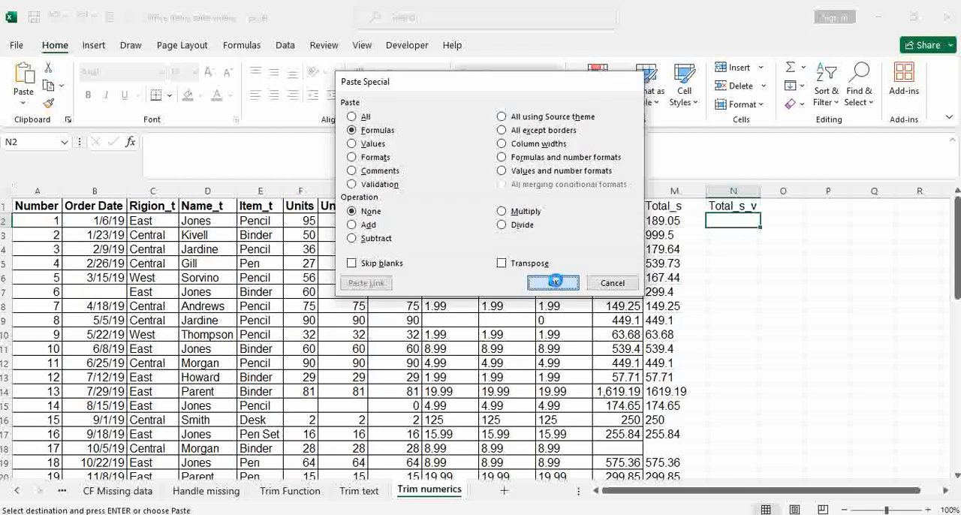
double_click(739, 222)
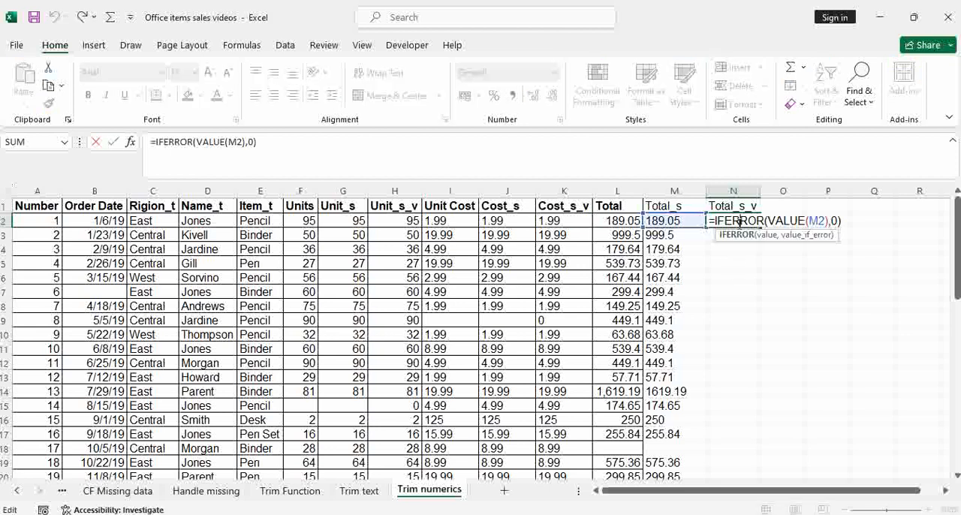
click(755, 305)
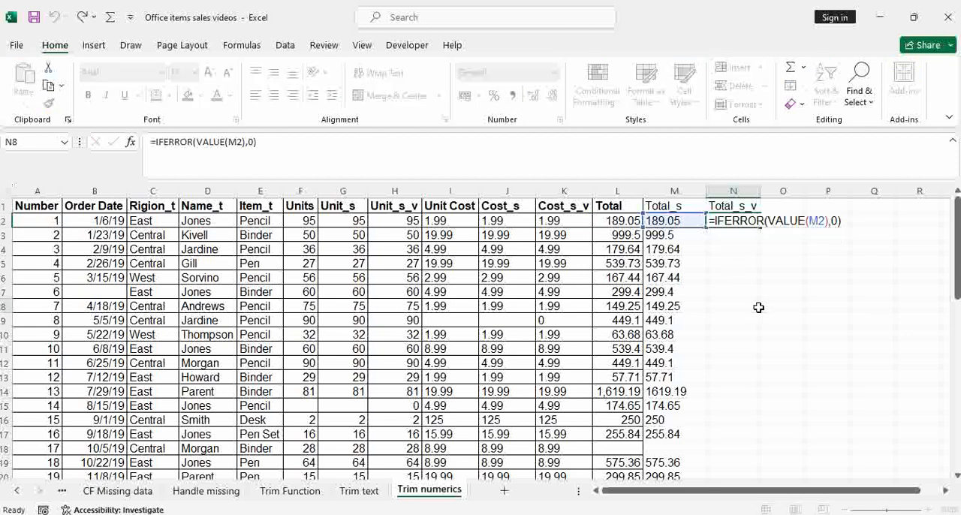
Step: Fill the N2 formula down the Total_s_v column and widen column N slightly
click(751, 217)
double_click(760, 230)
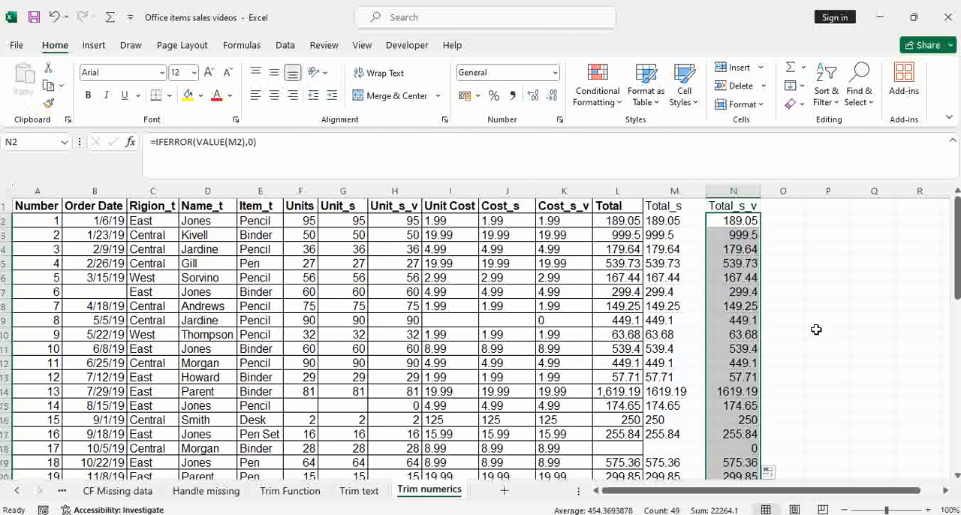
drag(759, 194, 768, 195)
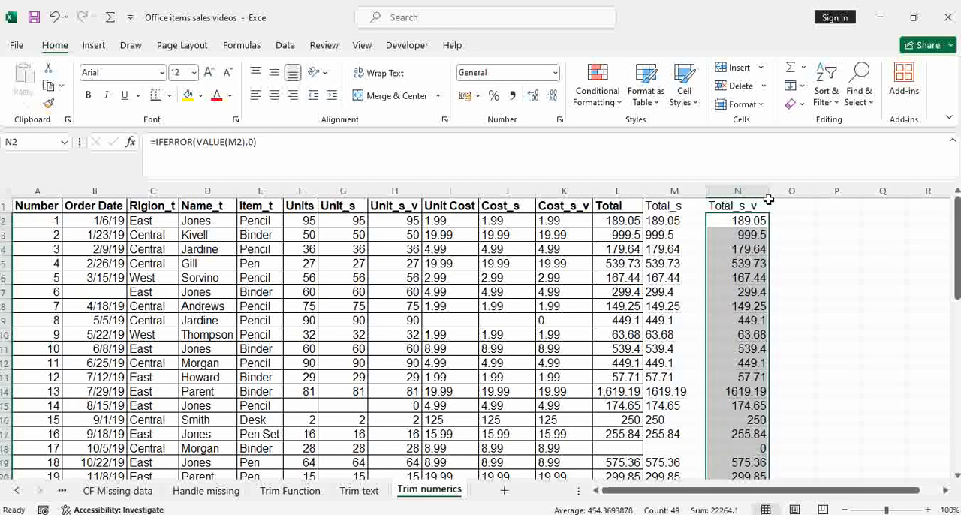
Step: Replace the formulas in the Unit_s_v column with their values by copying and pasting the column in place as values
click(395, 191)
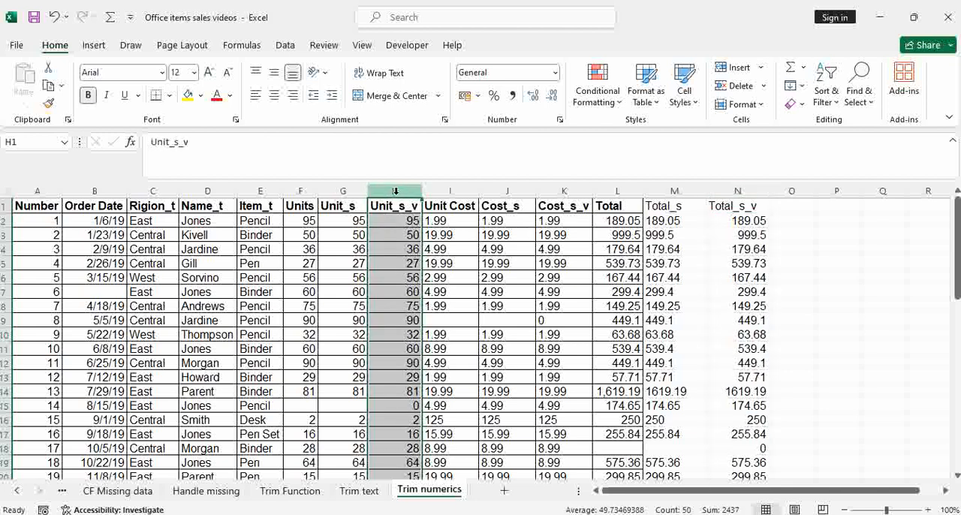
key(ctrl+c)
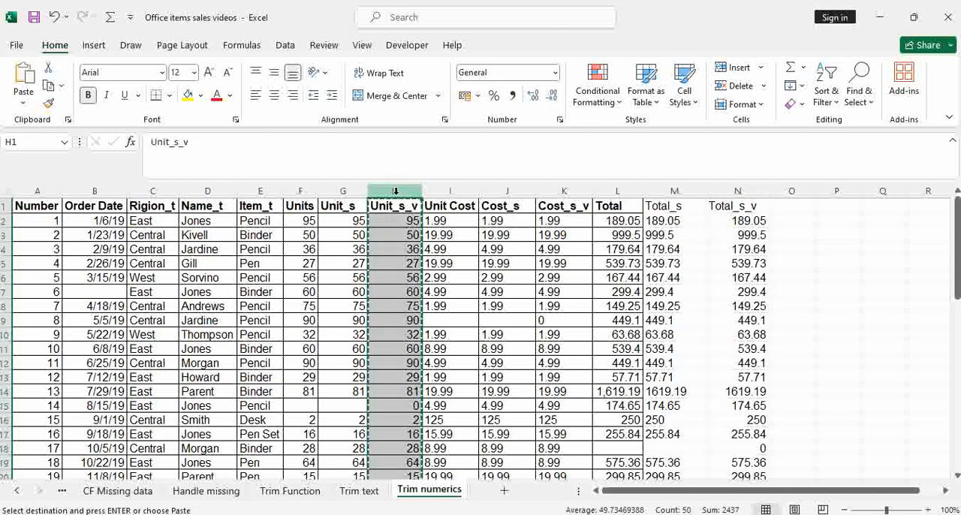
key(ctrl+alt+v)
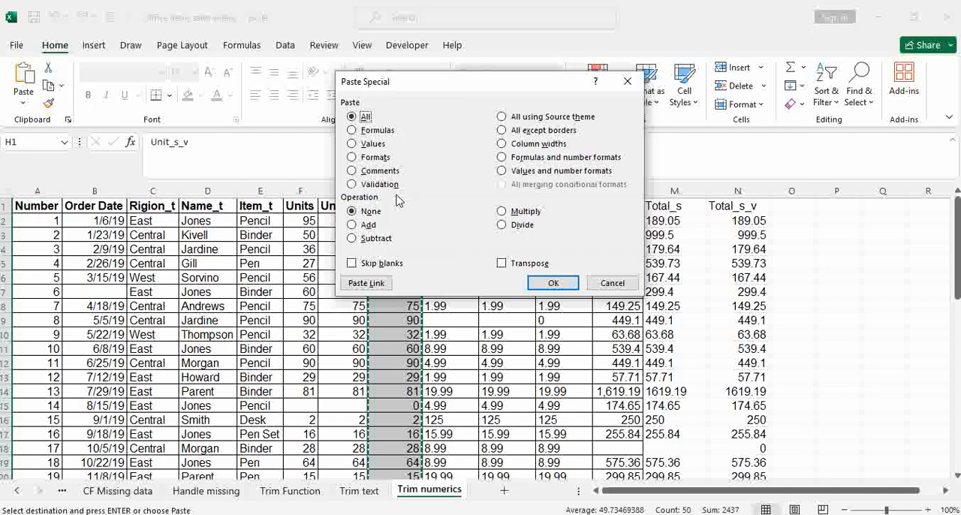
click(373, 144)
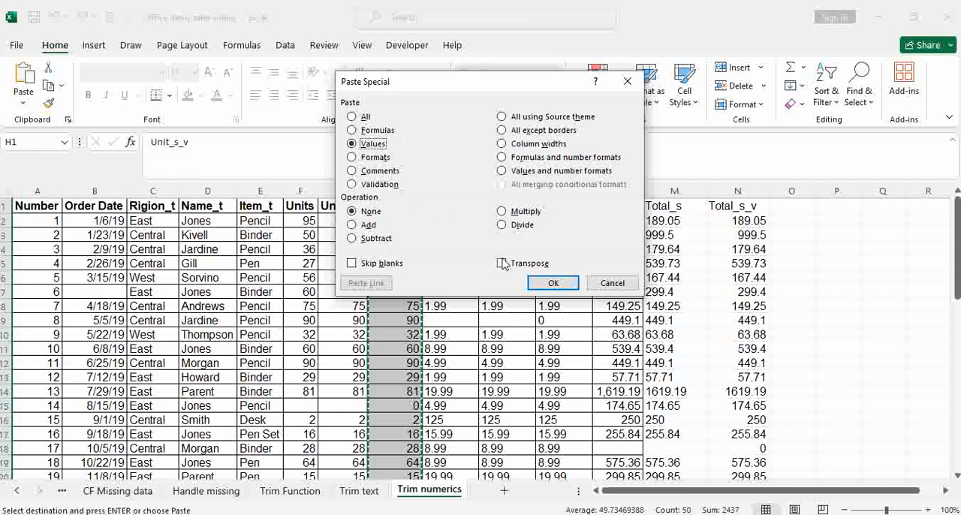
click(549, 285)
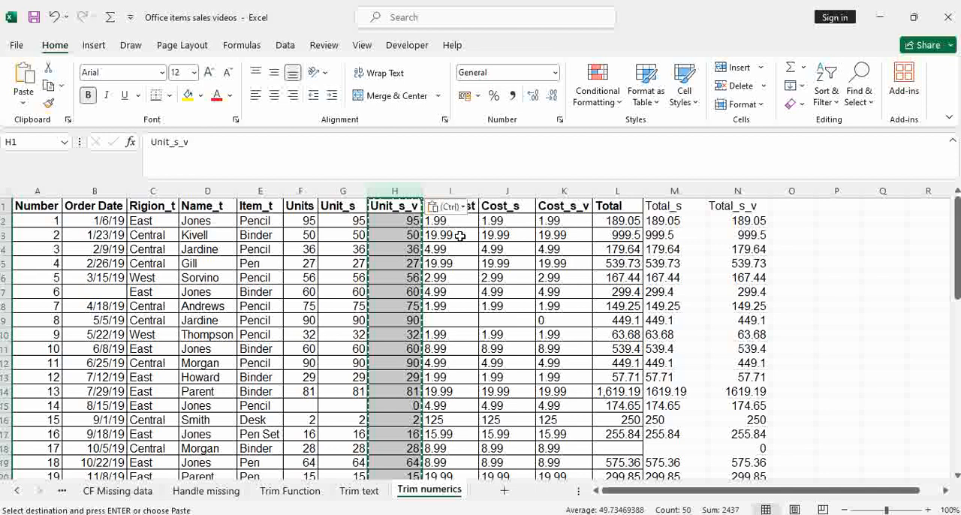
Step: Replace the formulas in the Cost_s_v column with their values by pasting the copied column over itself as values
click(572, 192)
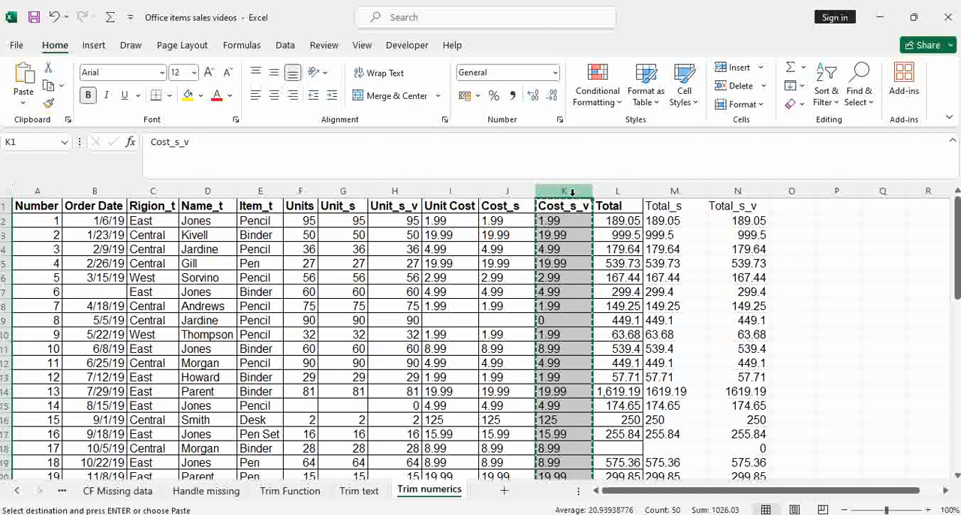
key(ctrl+alt+v)
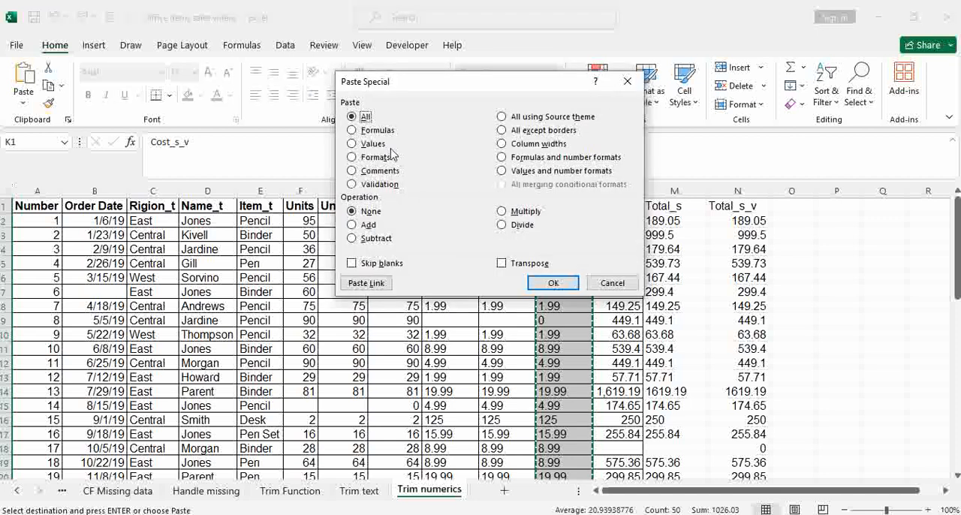
click(370, 144)
click(553, 284)
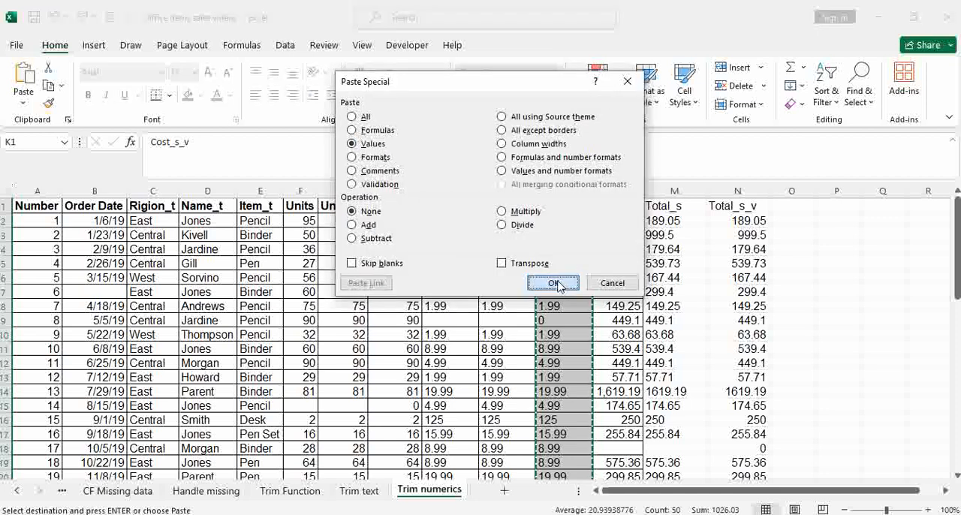
Step: Convert the Total_s_v column from formulas to static values in place and check a resulting cell
click(746, 192)
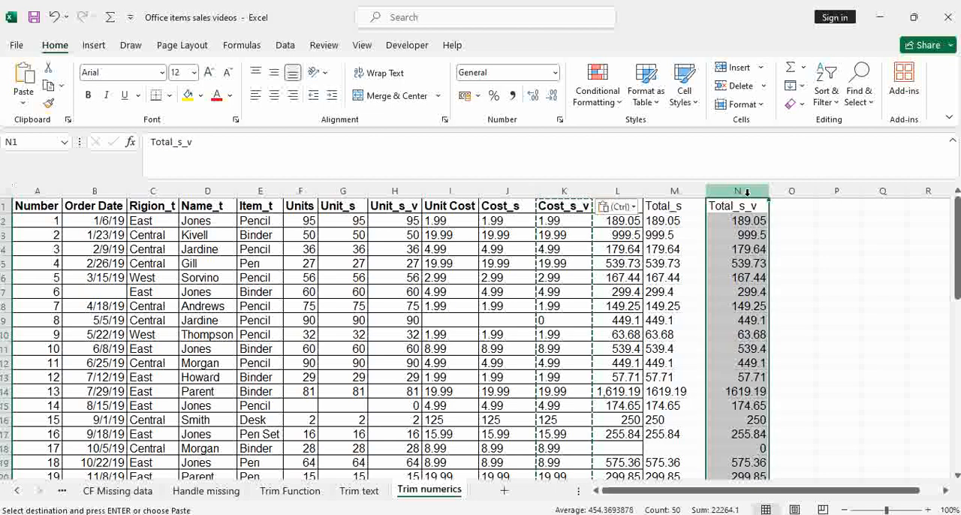
key(ctrl+alt+v)
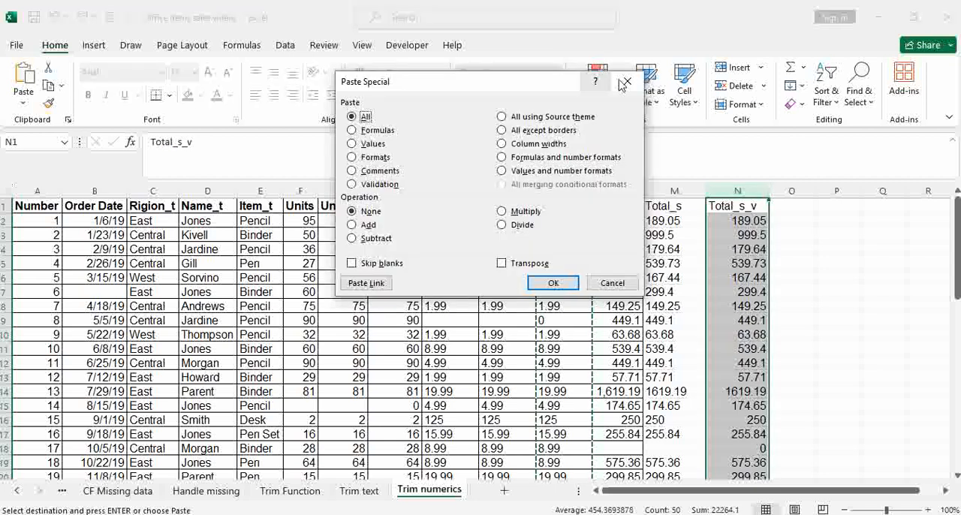
click(628, 81)
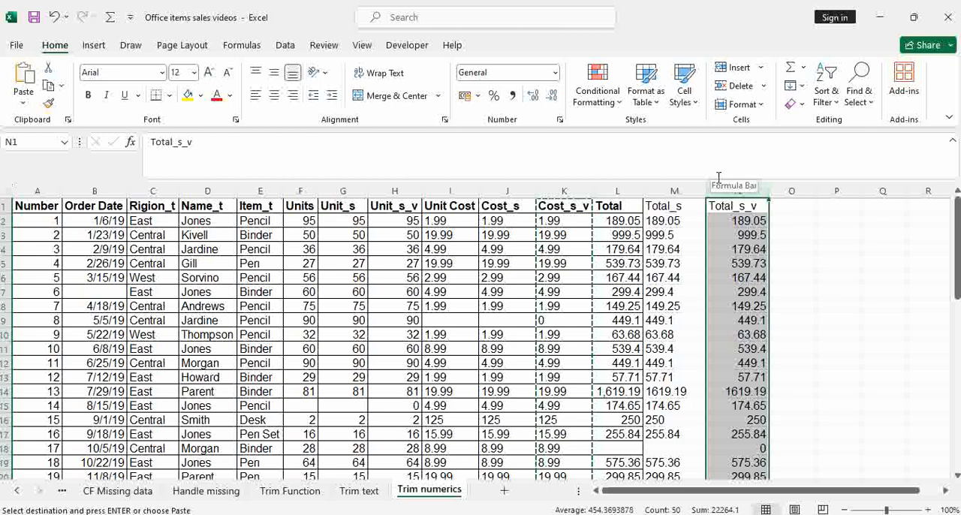
key(ctrl+c)
key(ctrl+alt+v)
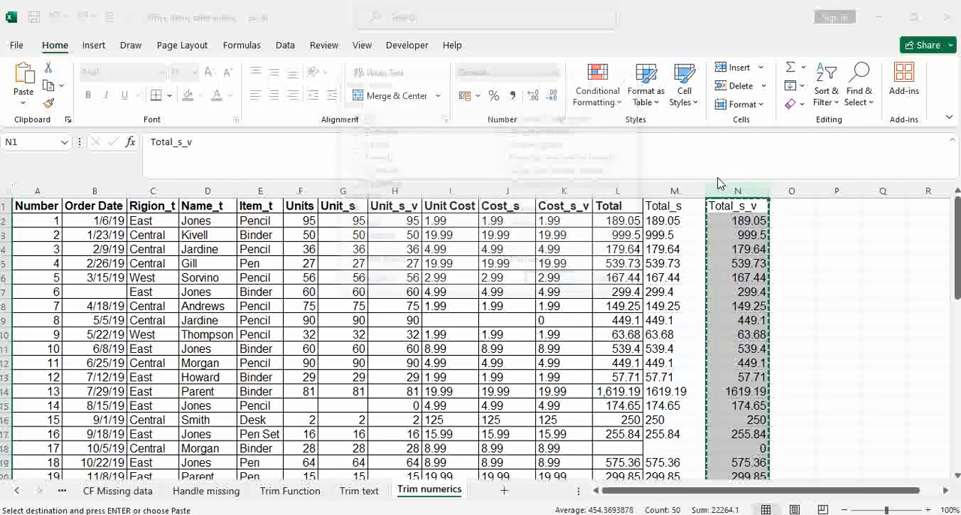
click(373, 143)
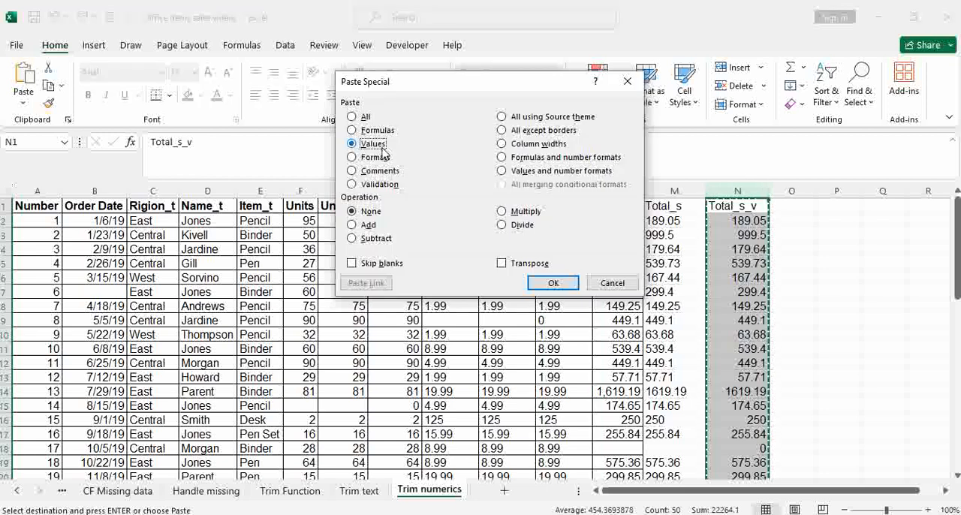
click(556, 282)
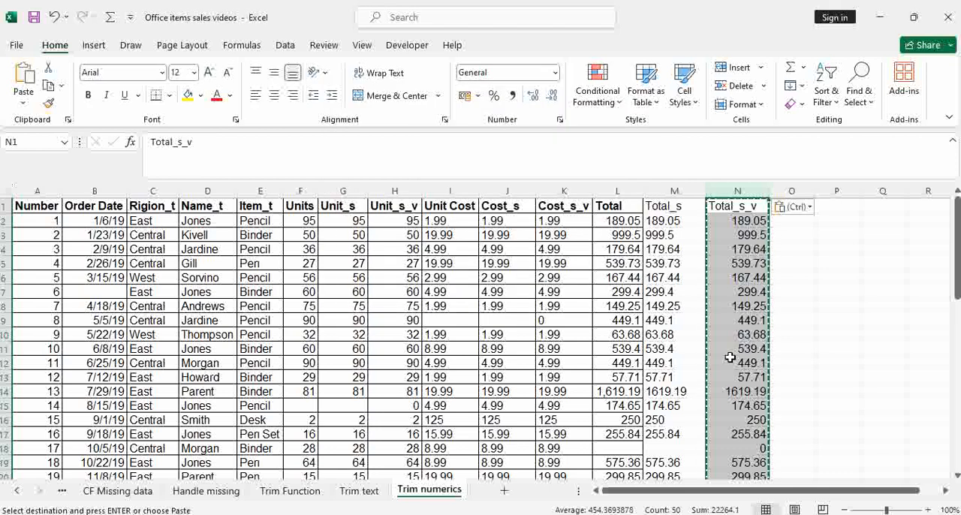
drag(739, 306, 742, 293)
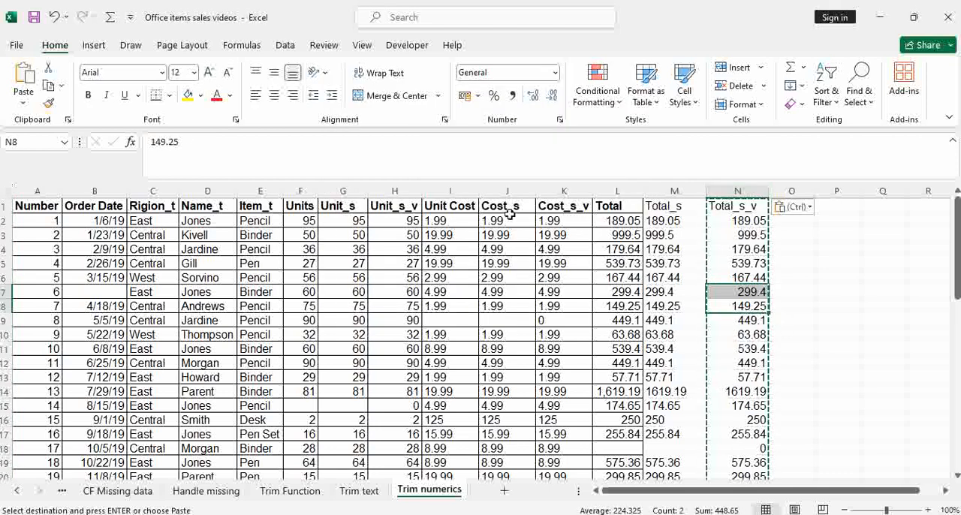
Step: Delete the Units and Unit_s columns, keeping Unit_s_v
drag(352, 191, 315, 196)
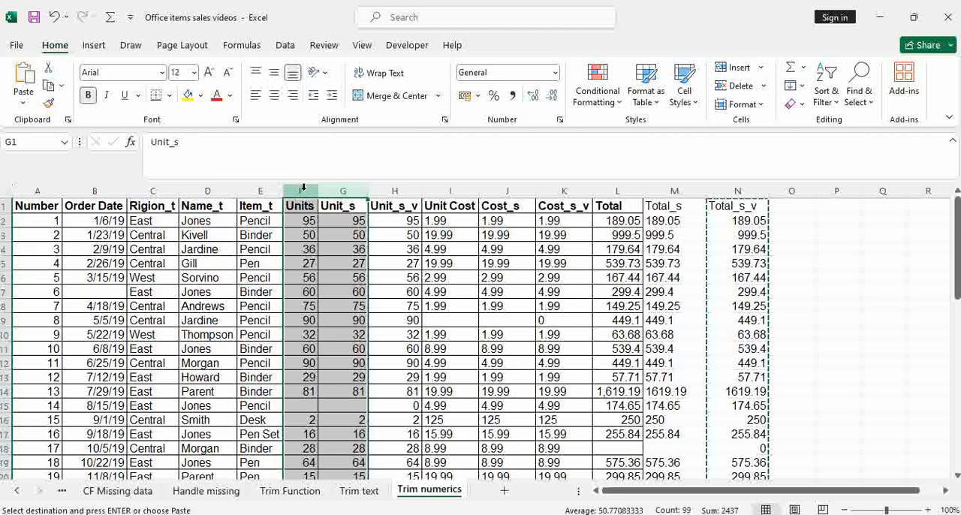
right_click(308, 195)
click(345, 349)
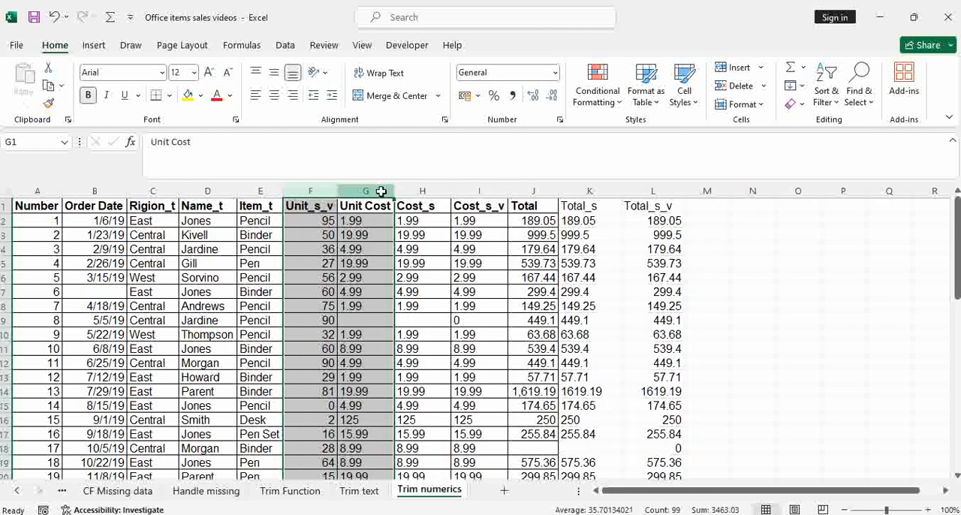
Step: Delete the Unit Cost and Cost_s columns, keeping Cost_s_v
drag(381, 191, 416, 189)
right_click(417, 197)
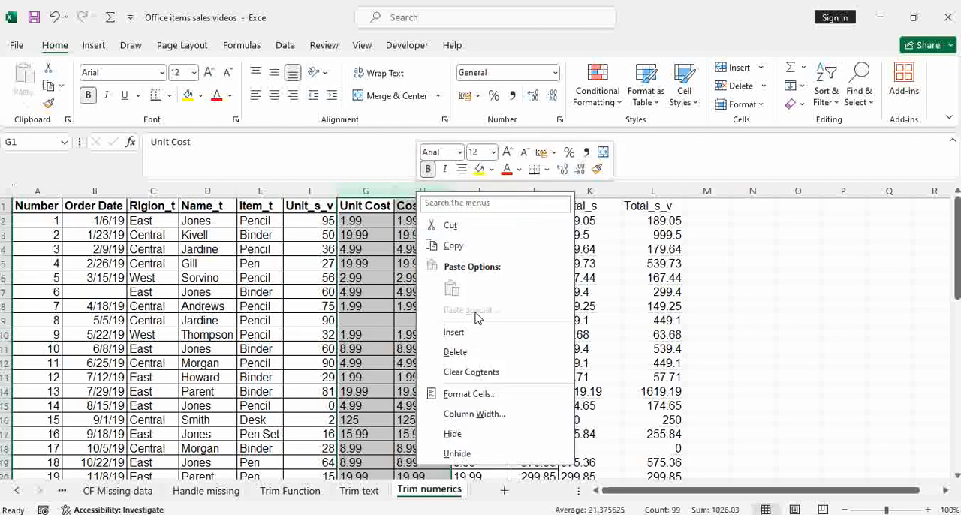
click(454, 352)
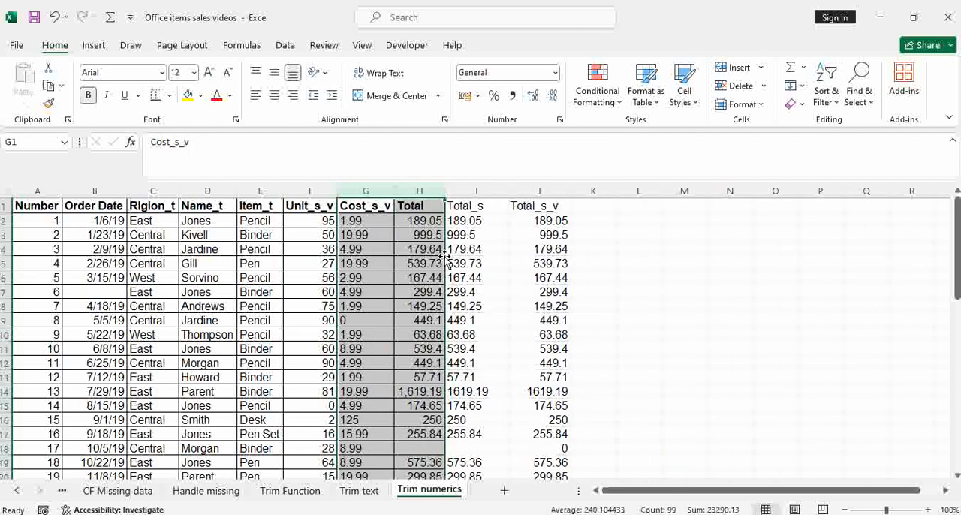
Step: Delete the Total and Total_s columns, keeping Total_s_v
drag(420, 191, 480, 187)
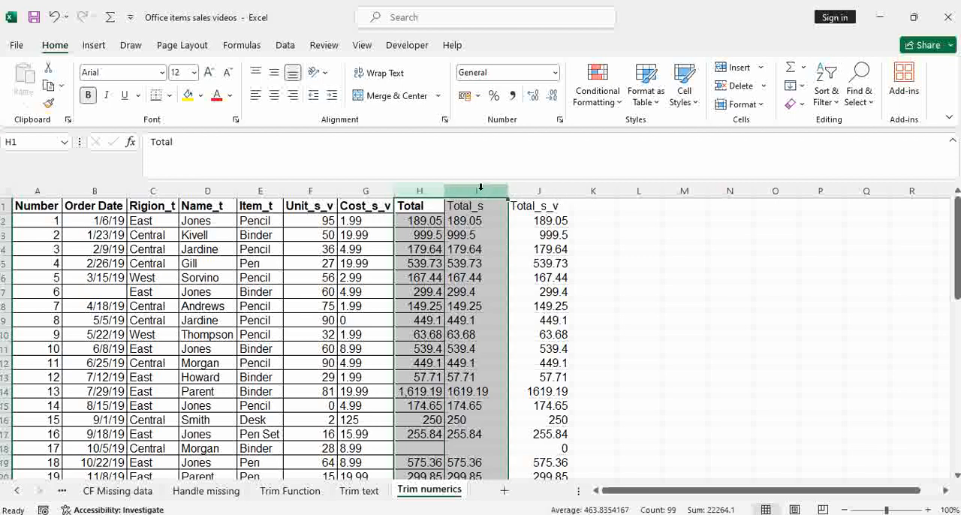
right_click(480, 187)
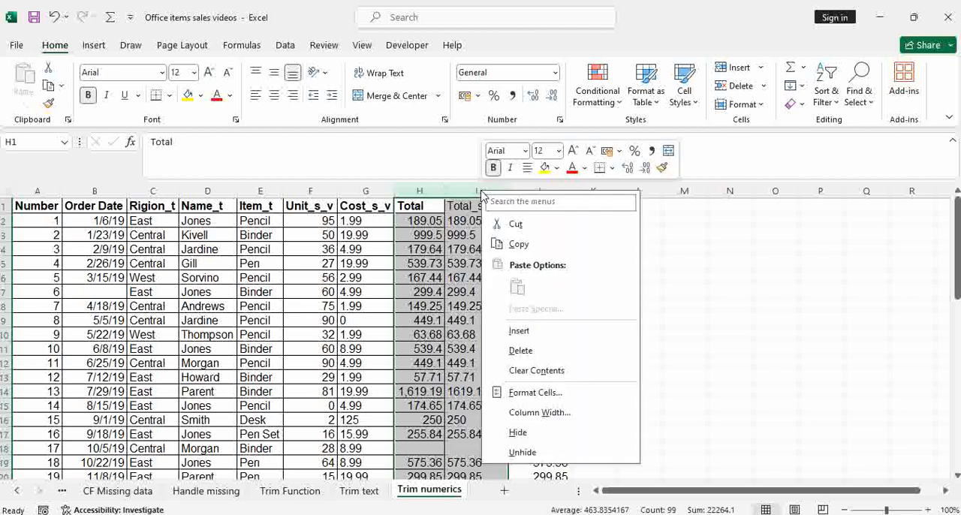
click(535, 353)
click(423, 318)
Step: Copy the formatting of the Cost_s_v header cell onto the Total_s_v header cell
click(356, 206)
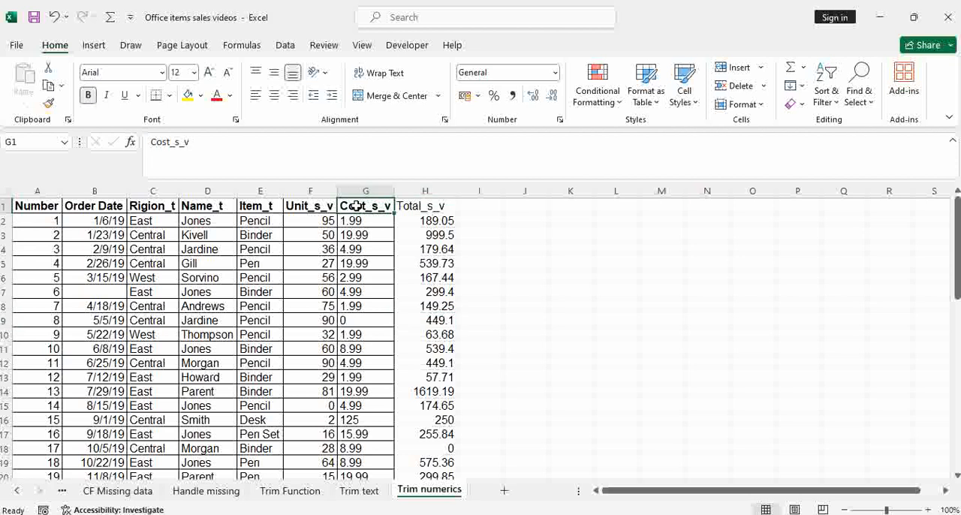
click(48, 103)
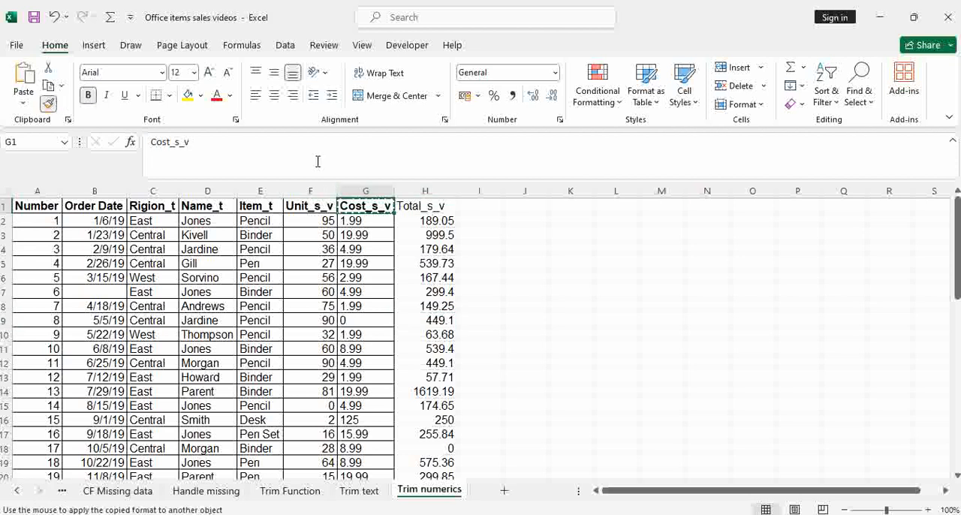
click(420, 206)
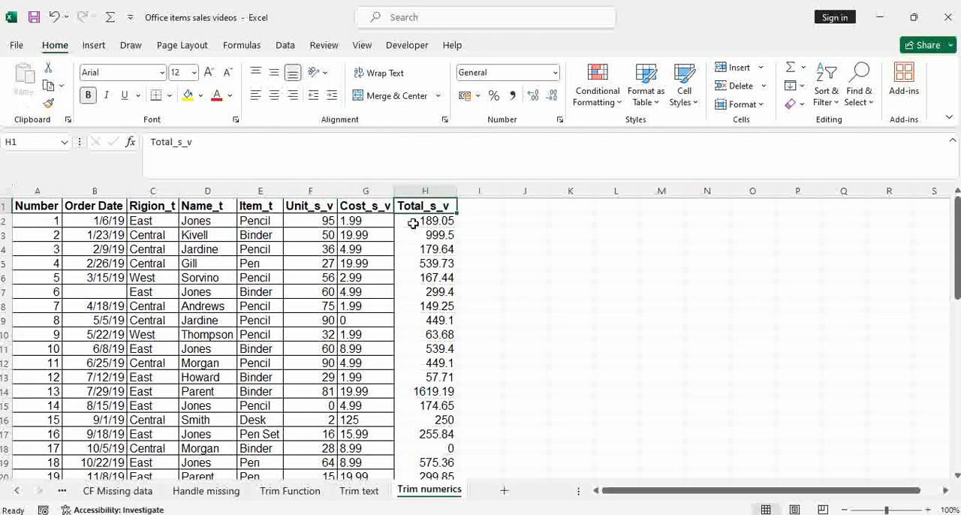
Step: Apply all borders to every data cell below the Total_s_v header
click(412, 218)
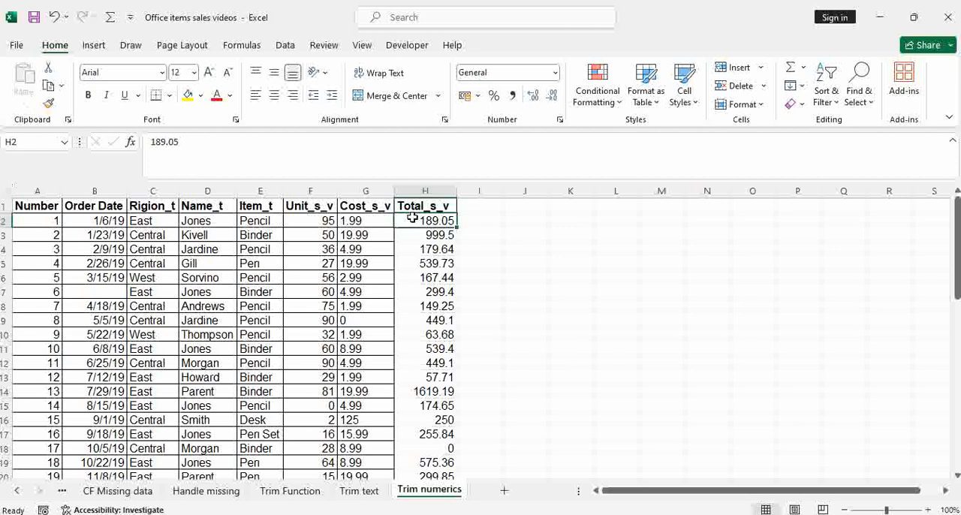
key(ctrl+shift+Down)
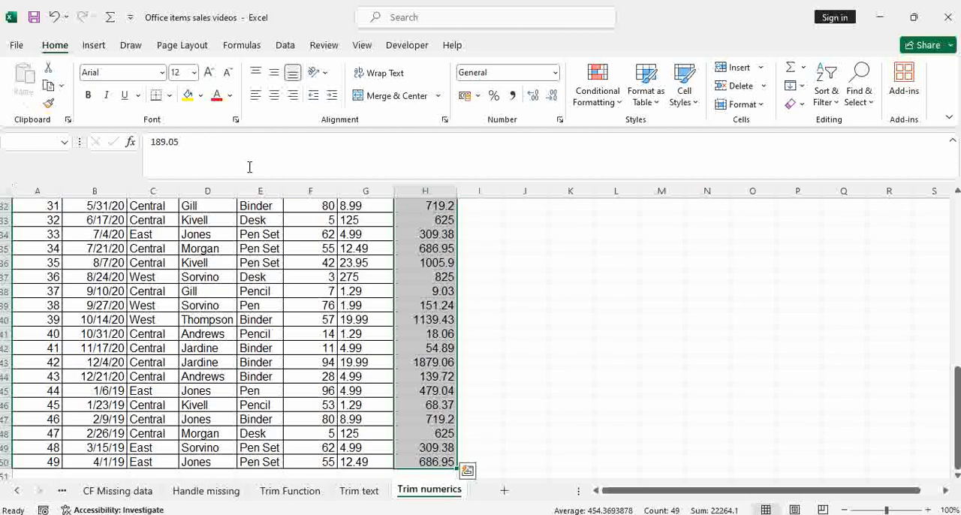
click(169, 97)
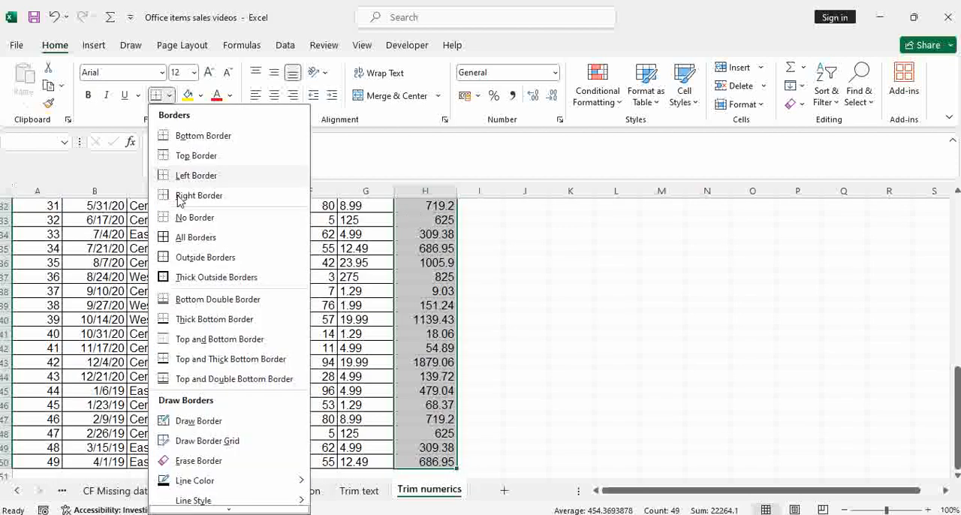
click(185, 237)
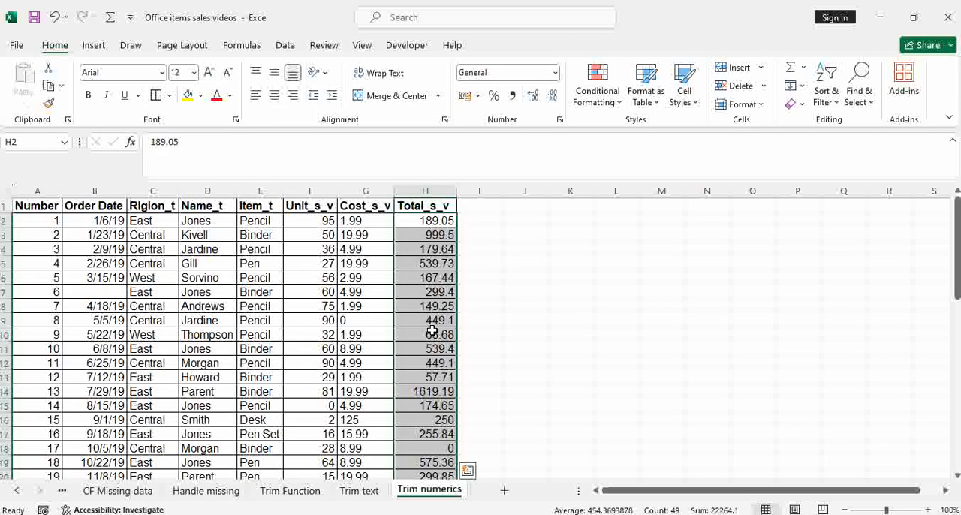
click(480, 333)
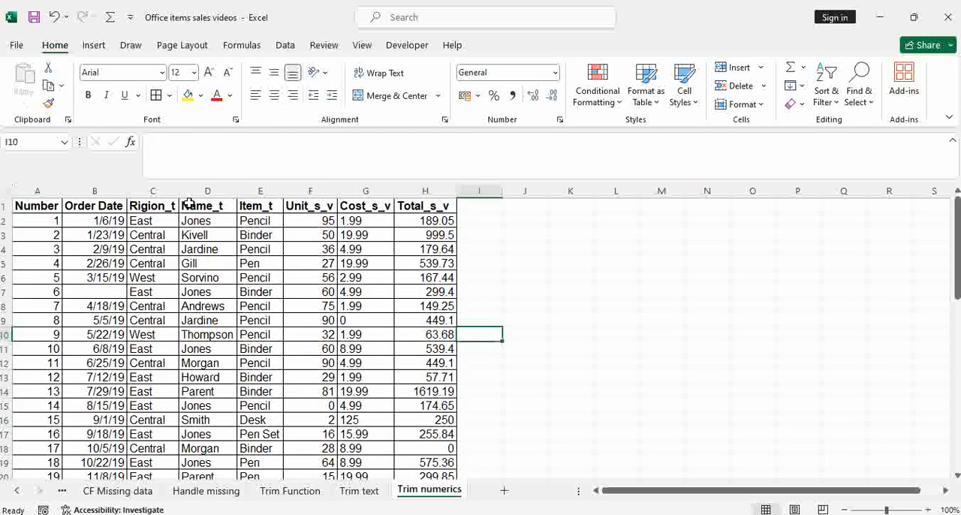
Step: Widen the Rigion_t column slightly
click(159, 194)
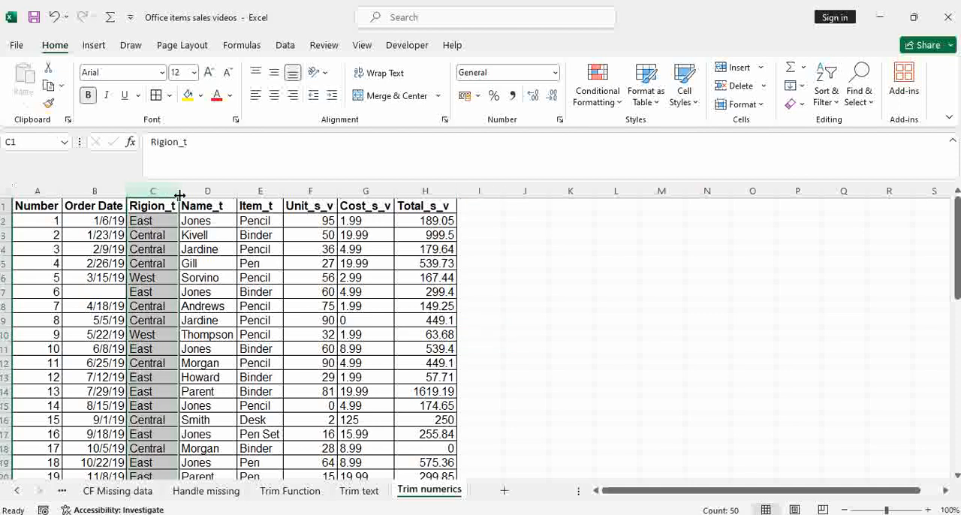
drag(178, 197, 180, 196)
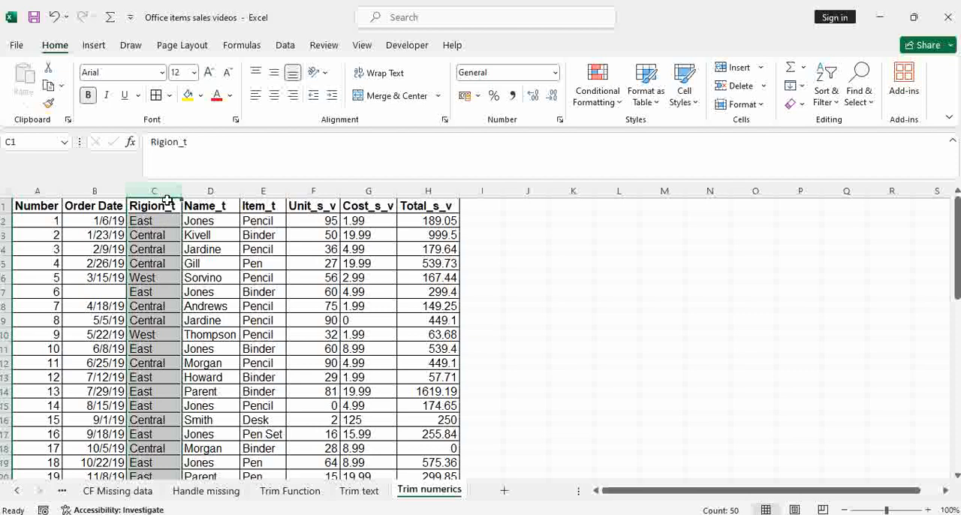
Step: Review the cleaned text and numeric columns, comparing how values are aligned in Unit_s_v, Cost_s_v and Total_s_v
click(211, 194)
click(256, 192)
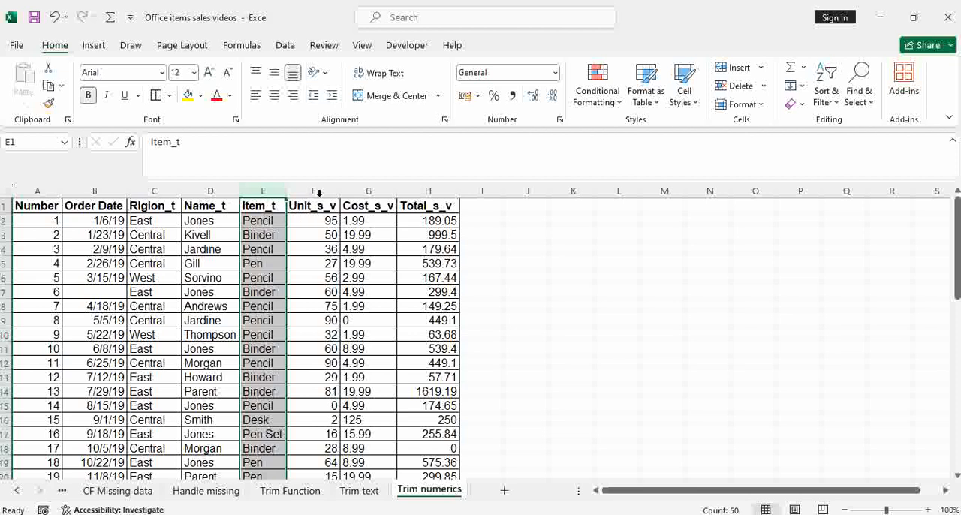
click(319, 192)
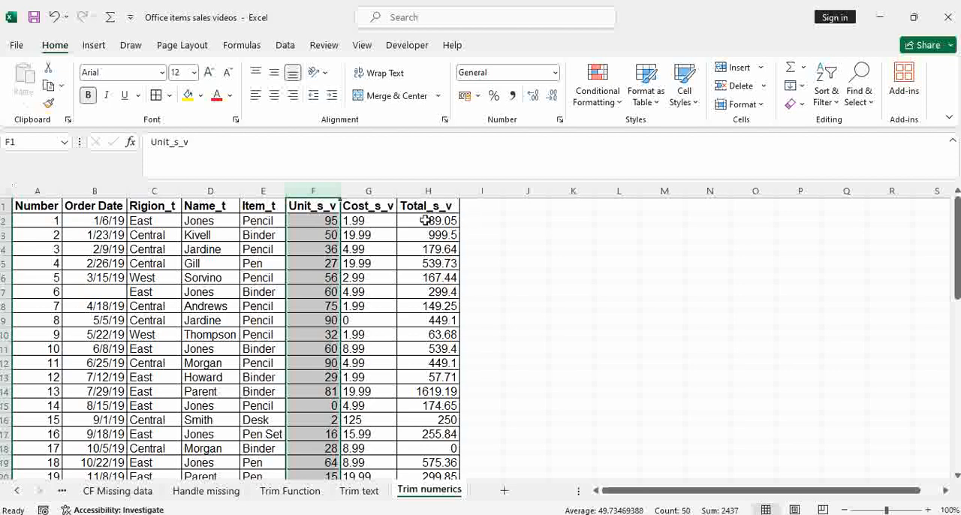
click(426, 191)
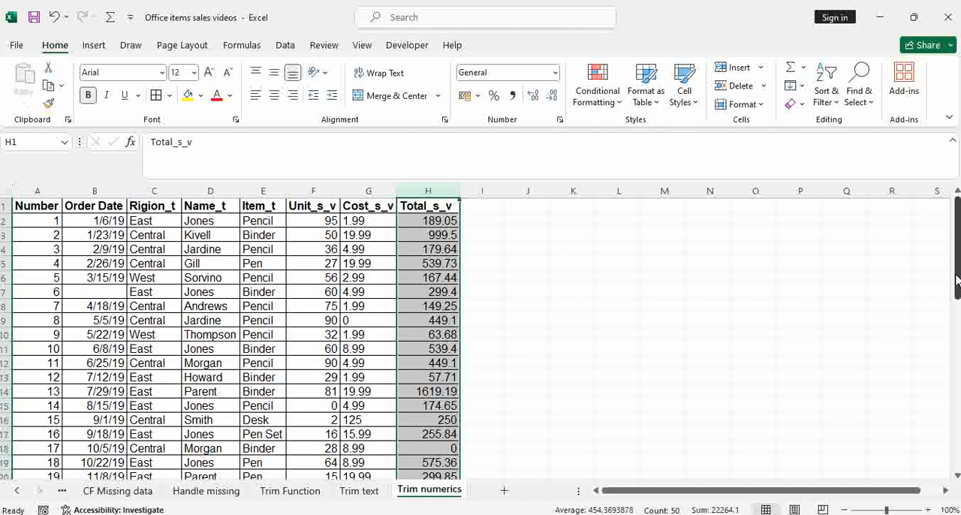
mouse_move(956, 279)
mouse_down()
mouse_move(956, 448)
mouse_move(956, 263)
mouse_up()
drag(364, 221, 375, 280)
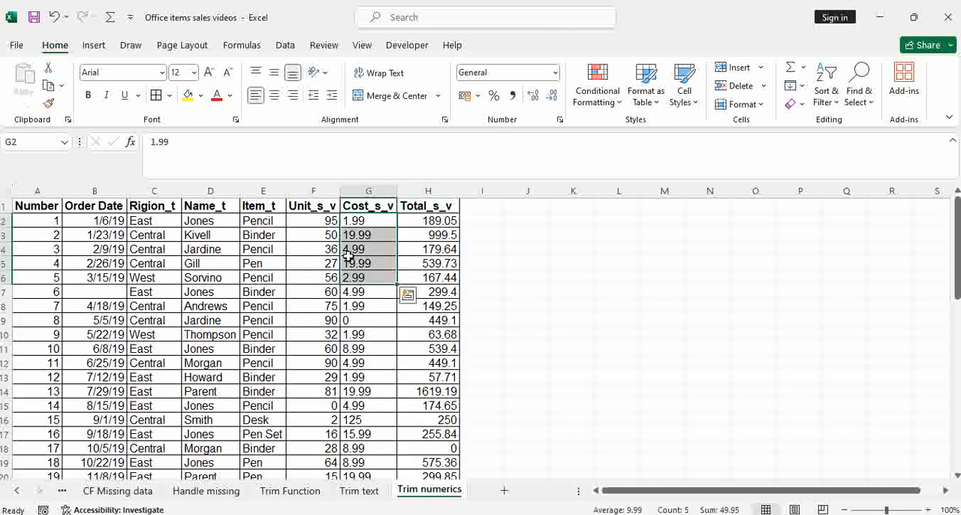
click(441, 215)
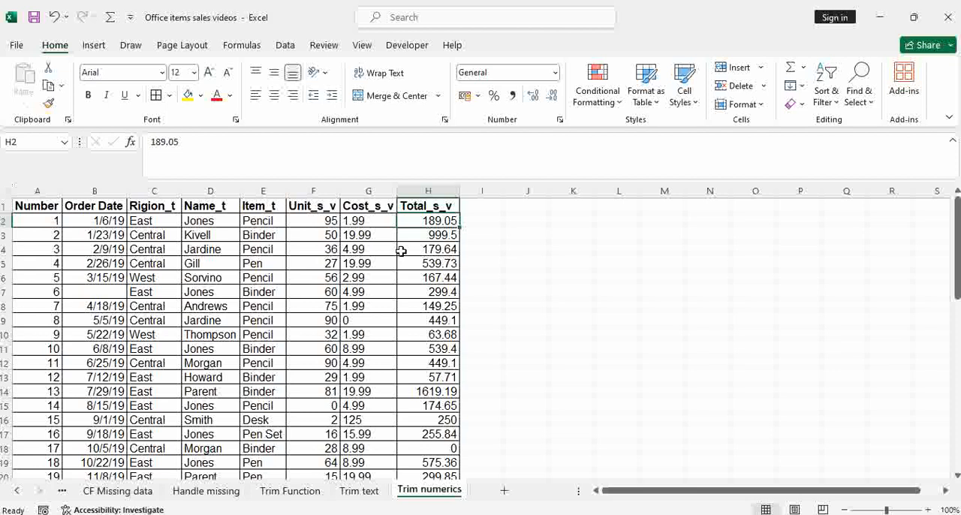
drag(365, 221, 377, 313)
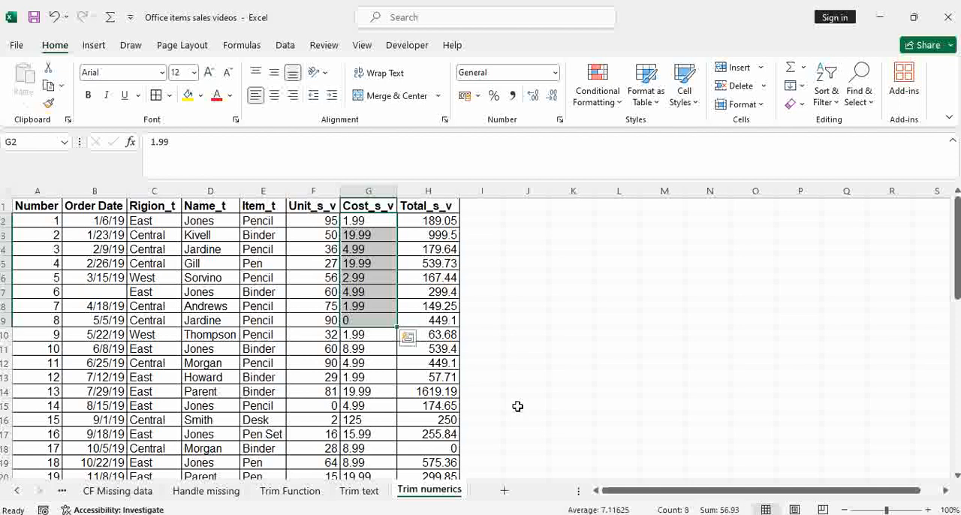
click(353, 237)
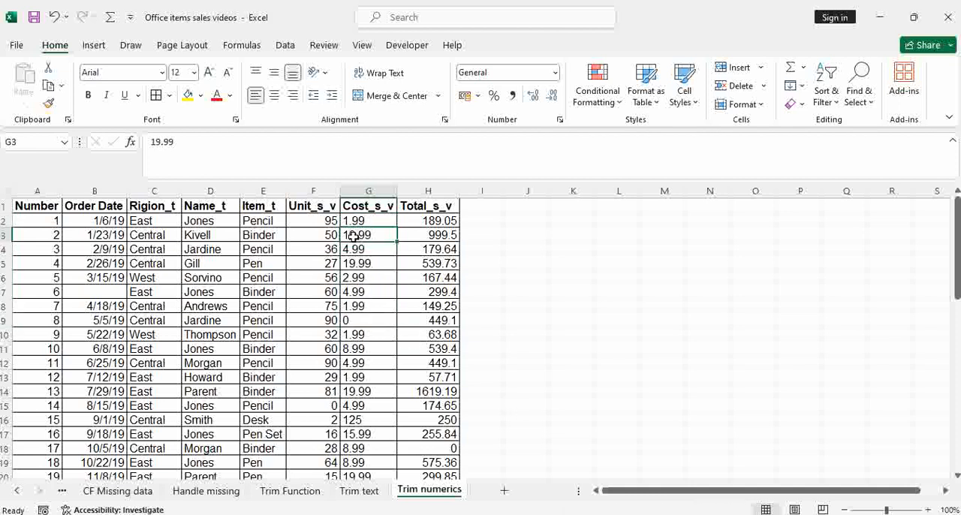
drag(361, 221, 383, 341)
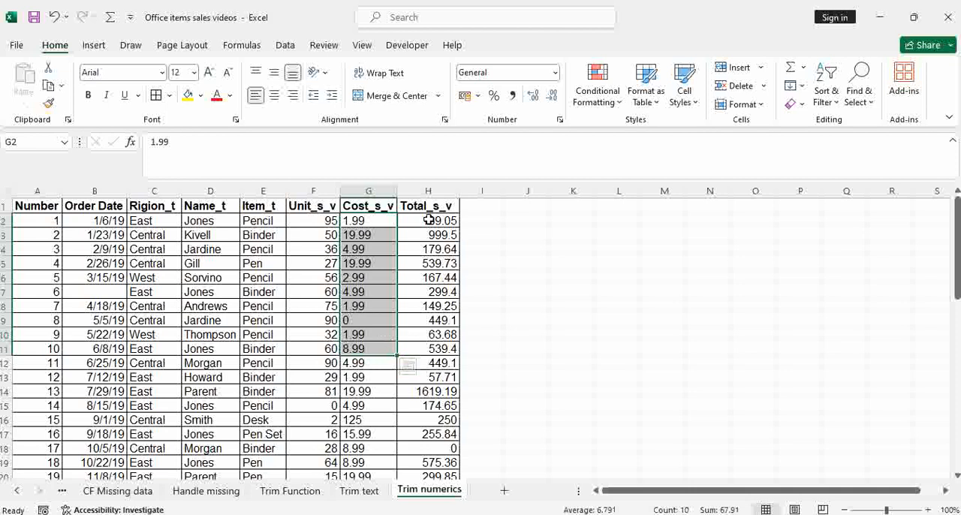
drag(432, 224, 434, 304)
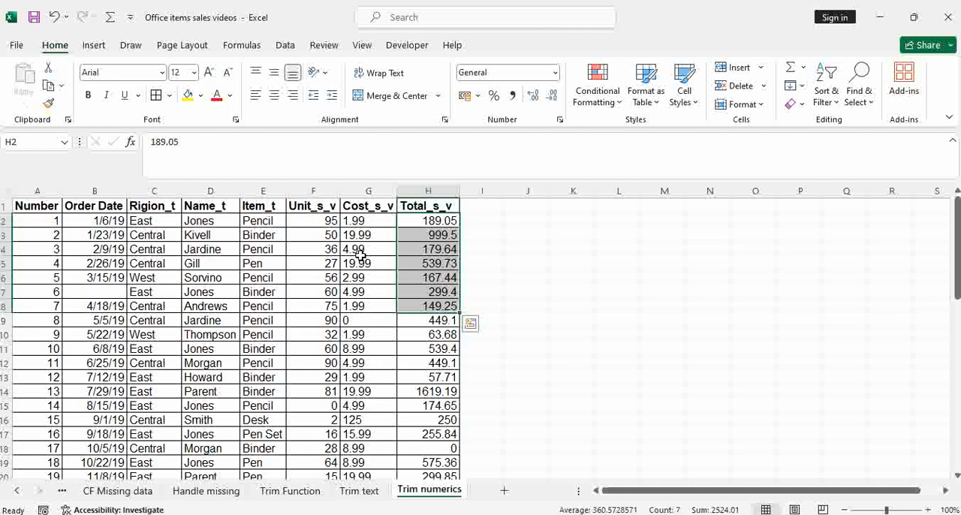
drag(359, 222, 360, 291)
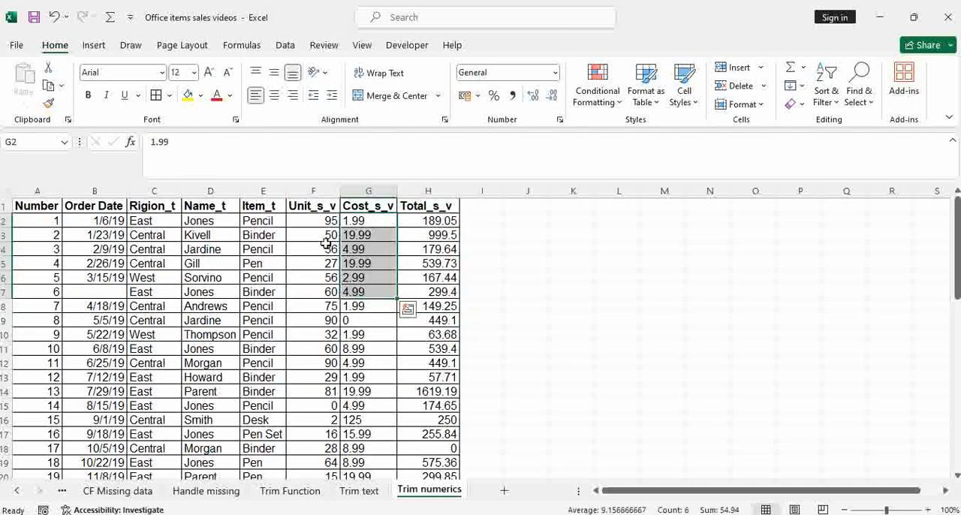
drag(326, 221, 324, 318)
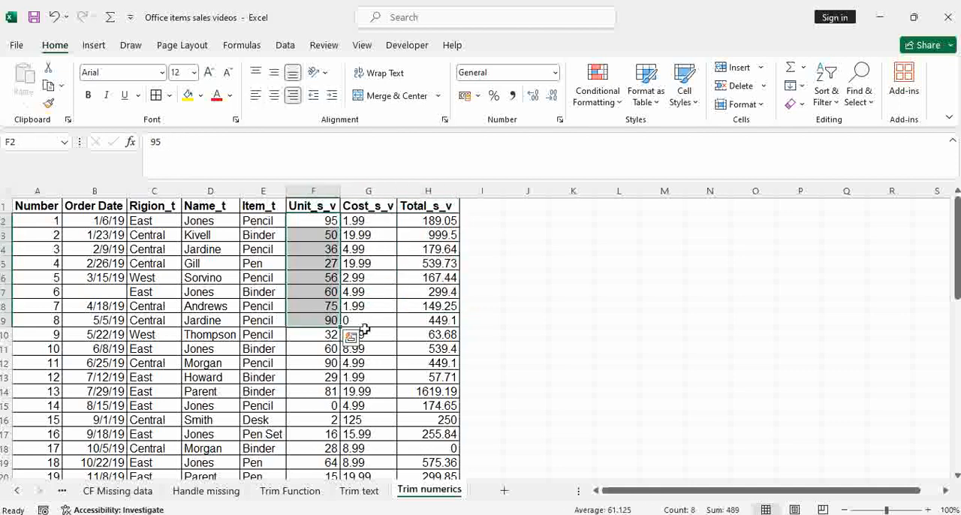